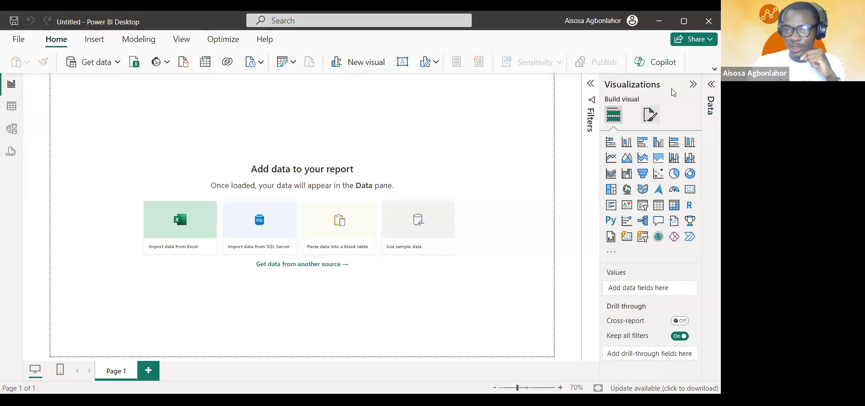
Connect to the Excel workbook retail_sales_dataset.xlsx in the Documents folder as the report's data source.
left_click(712, 68)
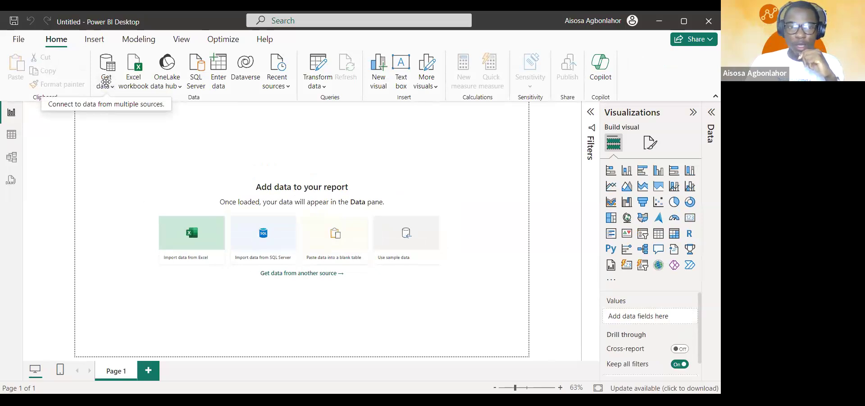
left_click(107, 81)
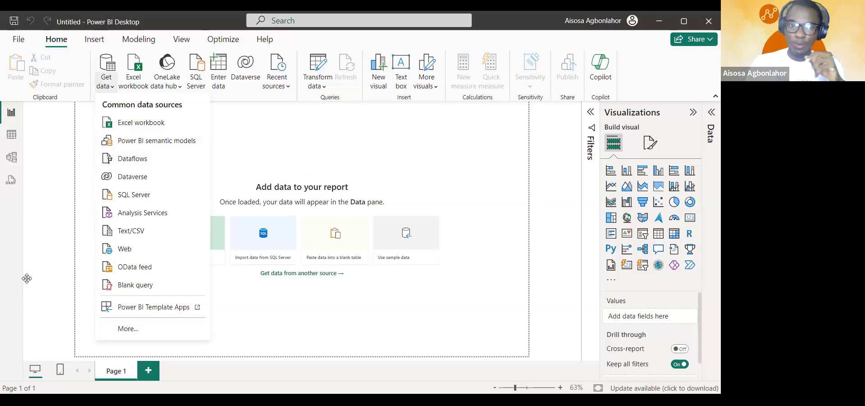
left_click(138, 125)
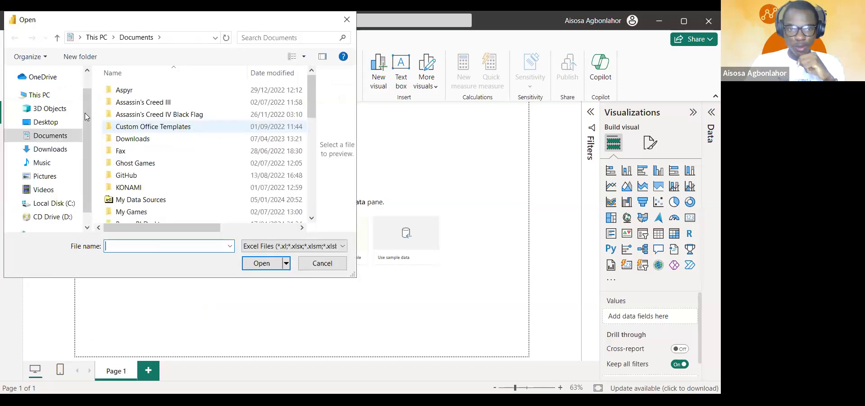
scroll(213, 87, "down", 2)
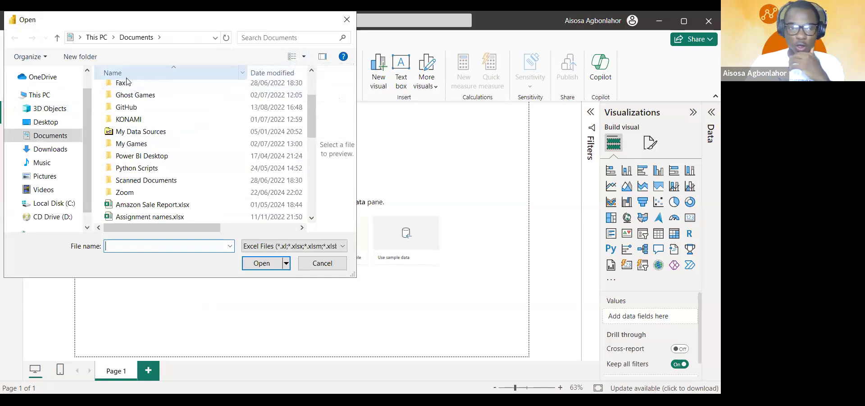
left_click(54, 149)
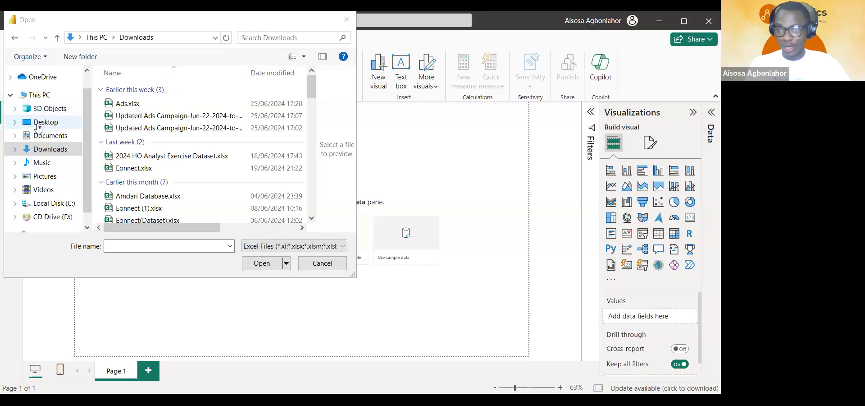
left_click(56, 141)
scroll(151, 194, "down", 3)
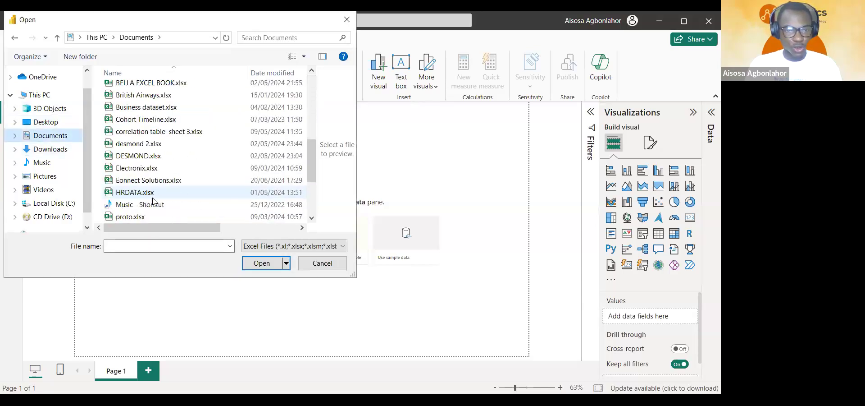
scroll(147, 184, "down", 3)
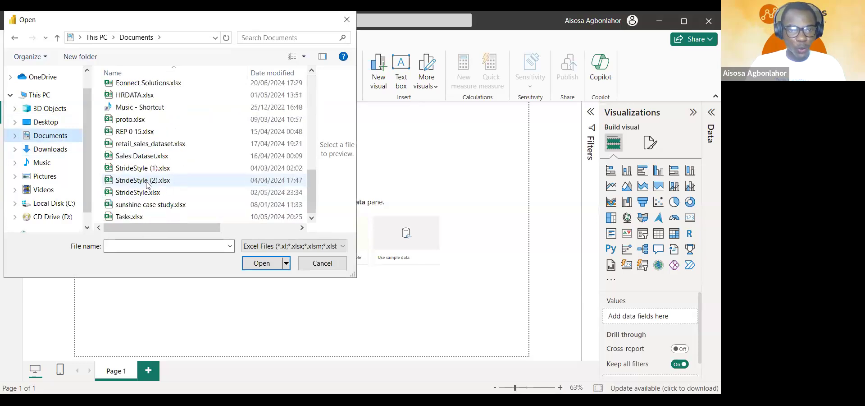
left_click(135, 144)
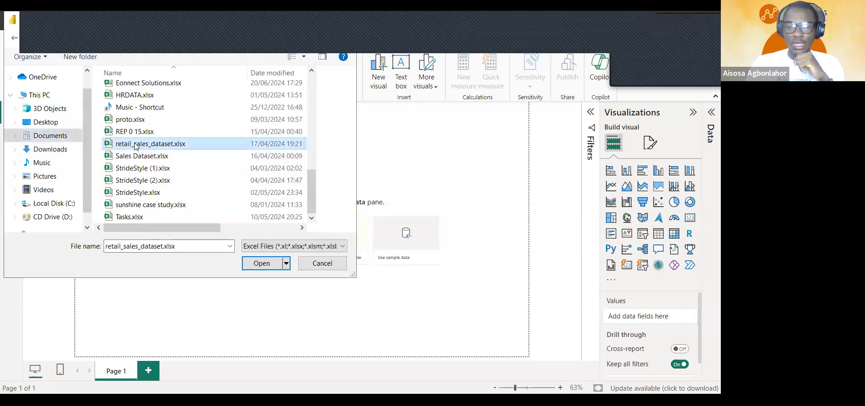
left_click(253, 268)
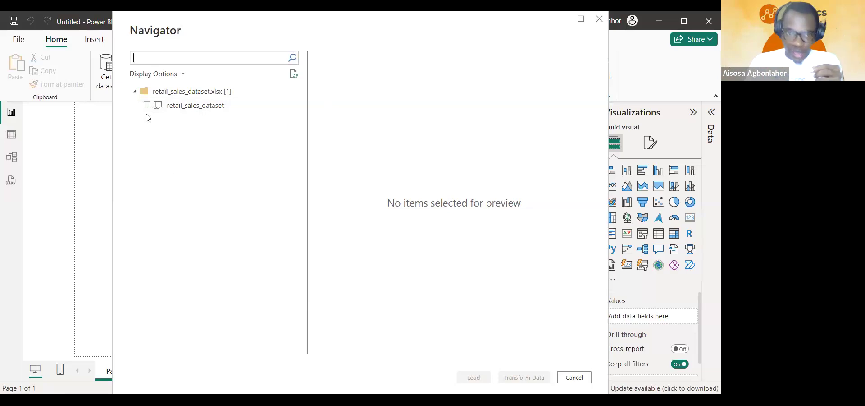
Preview the retail_sales_dataset table, load it into the report and expand its list of fields.
left_click(226, 107)
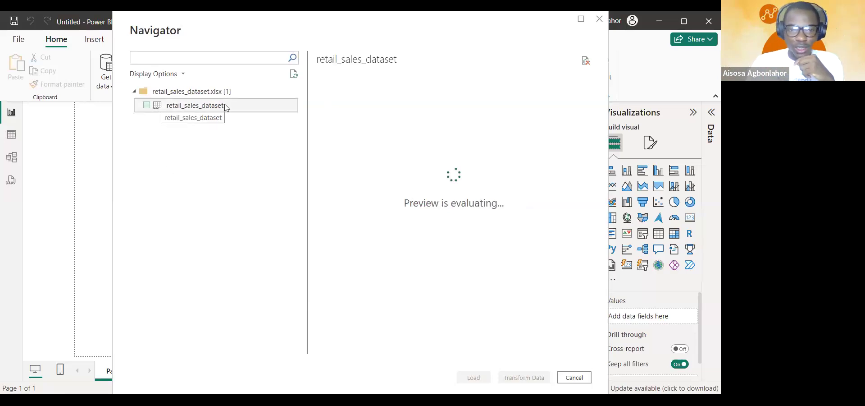
left_click(147, 106)
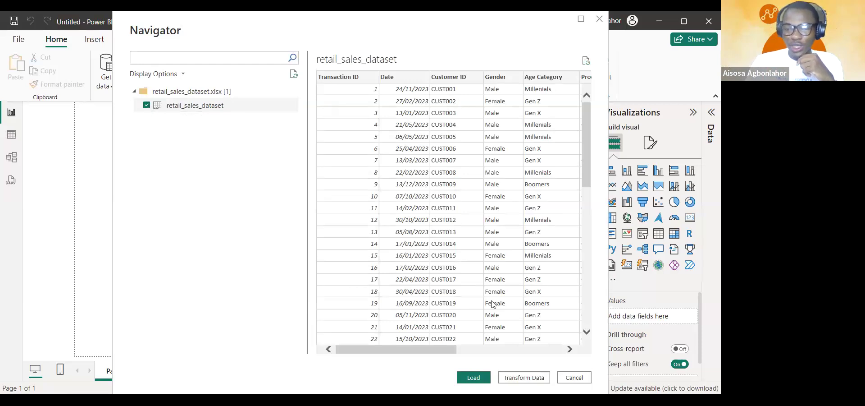
left_click_drag(428, 348, 491, 356)
scroll(481, 314, "down", 1)
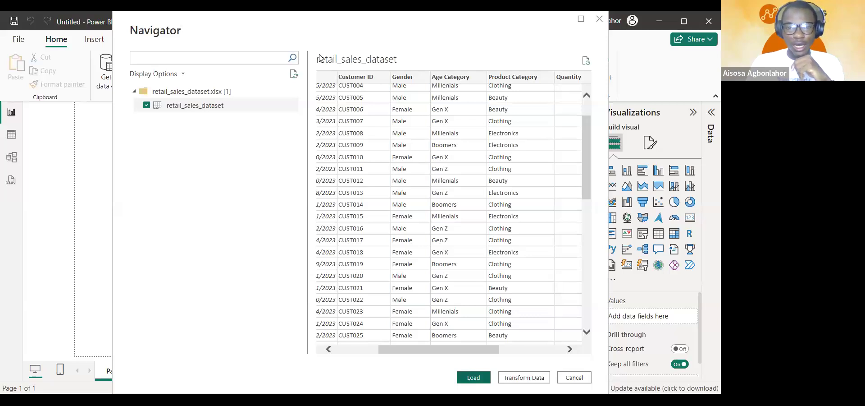
key("Escape")
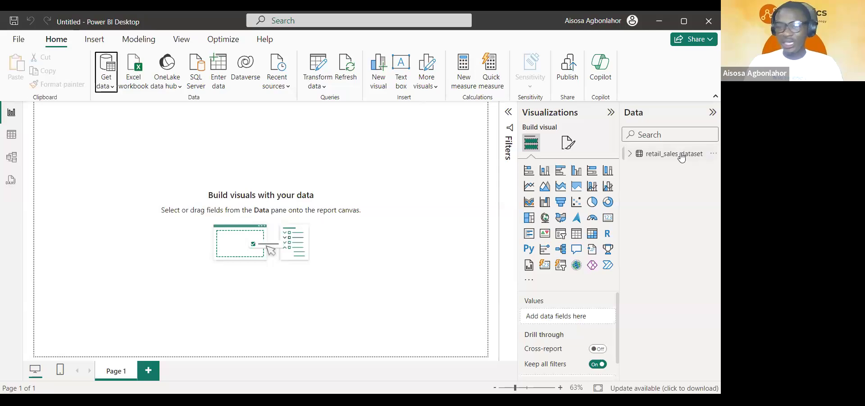
left_click(631, 156)
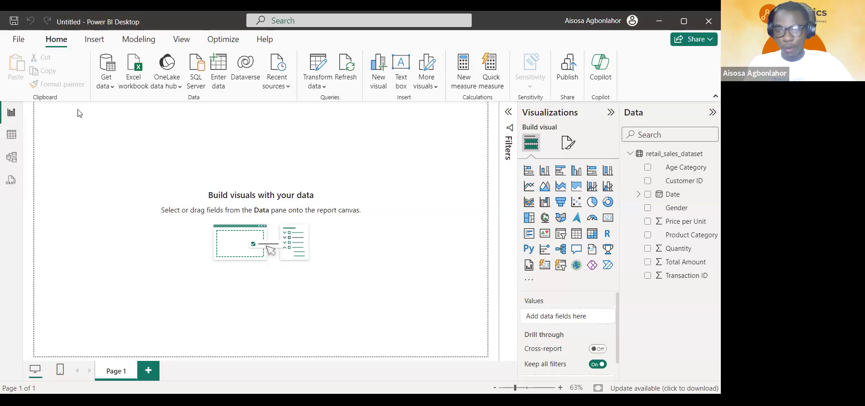
Insert a rectangle shape and align it with the top-left corner of the report page.
key("alt+n")
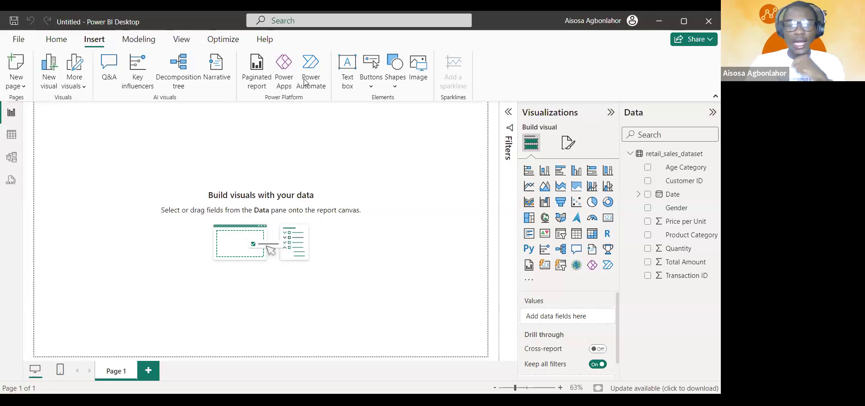
left_click(392, 72)
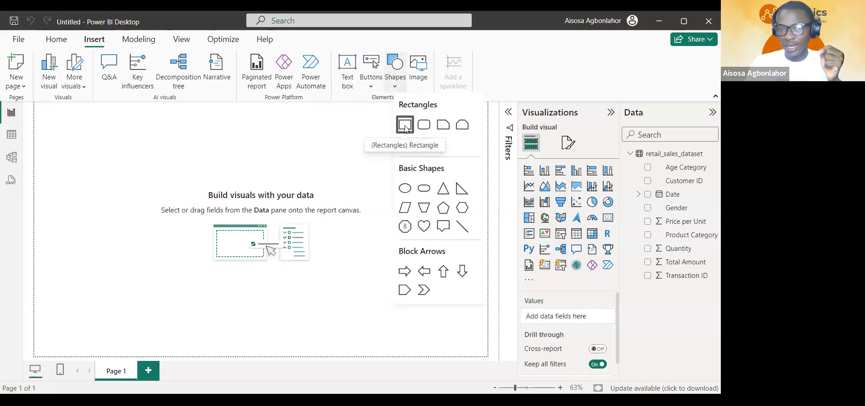
left_click(406, 129)
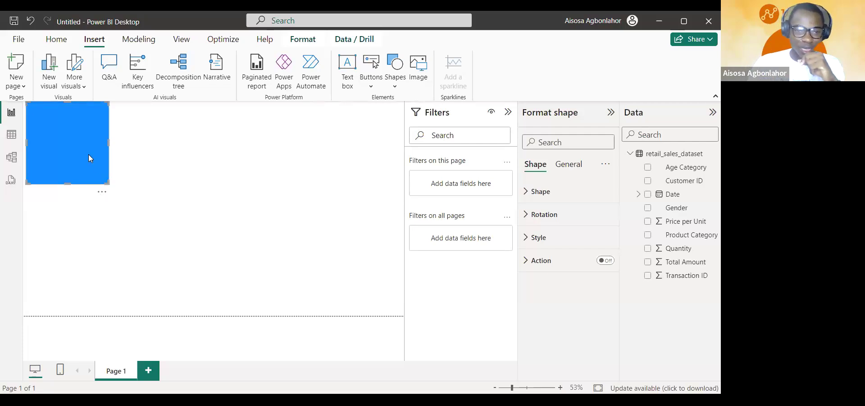
left_click_drag(88, 154, 85, 154)
left_click_drag(65, 183, 58, 180)
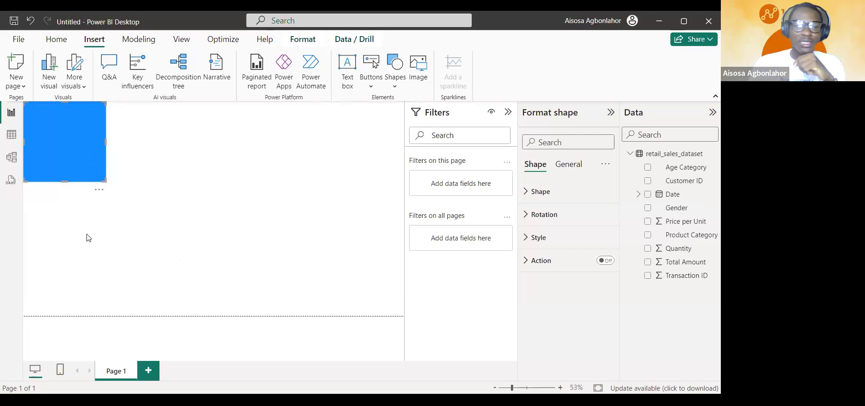
Stretch the rectangle across the full page width, make it slightly taller, and collapse the Filters pane.
left_click_drag(106, 141, 403, 141)
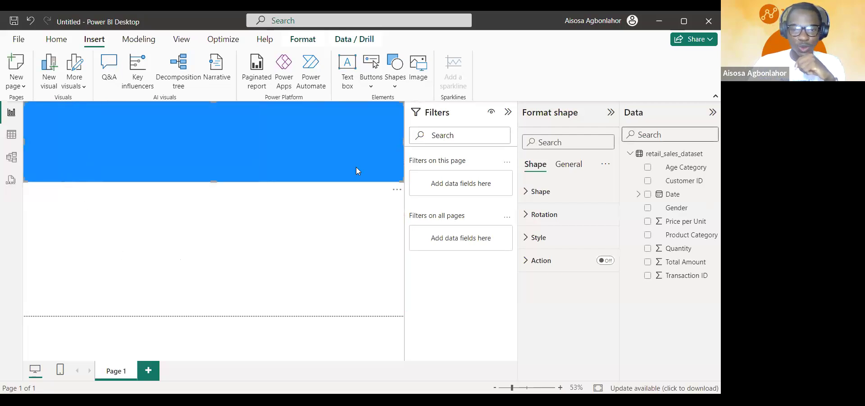
left_click_drag(198, 181, 209, 185)
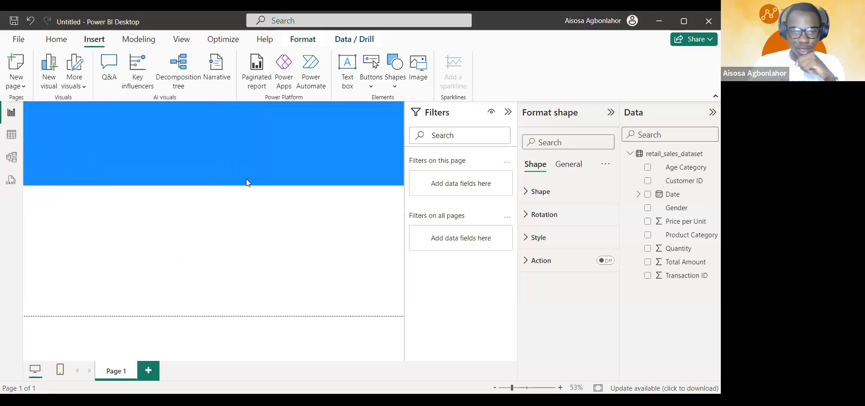
left_click(508, 114)
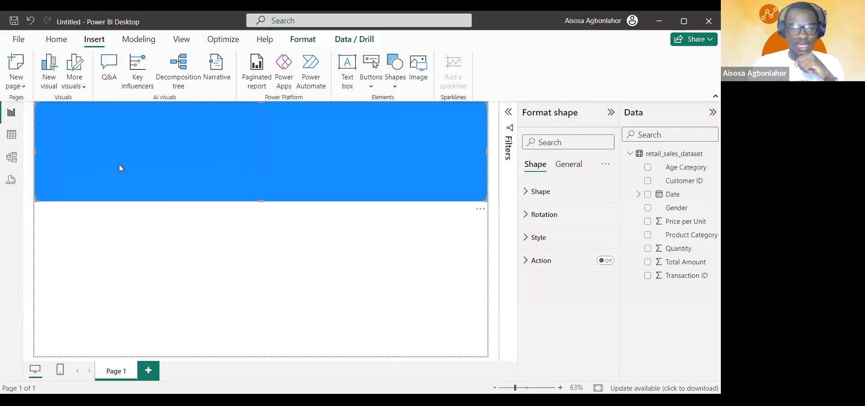
left_click(165, 242)
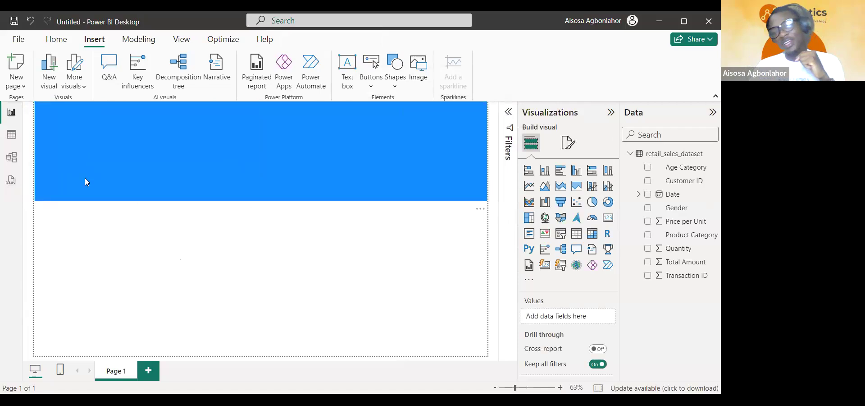
Change the header rectangle's fill to the darkest navy blue shade of the theme colors.
left_click(237, 180)
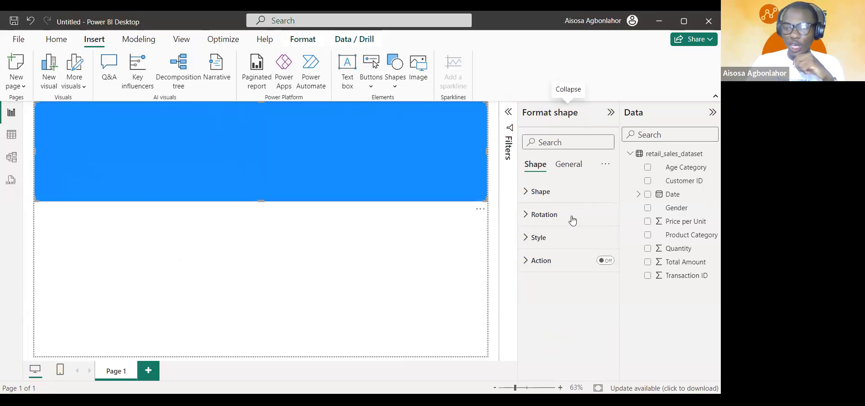
left_click(530, 241)
scroll(527, 238, "down", 2)
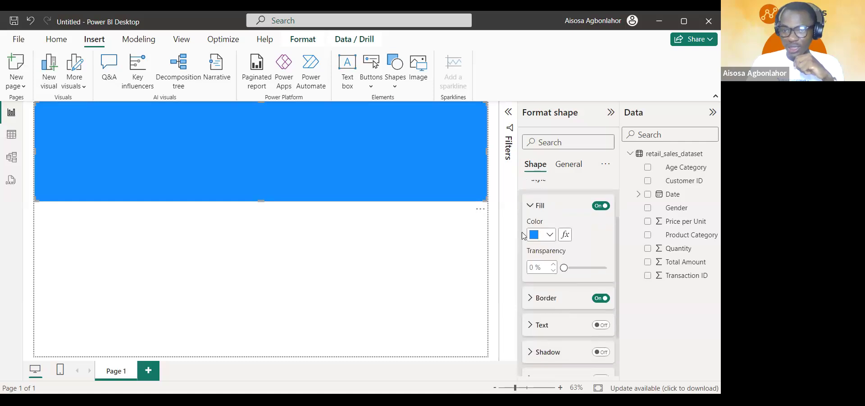
left_click(548, 233)
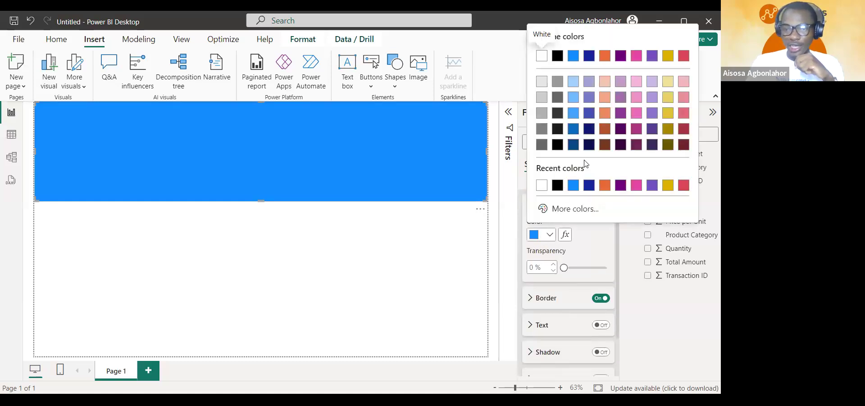
left_click(589, 144)
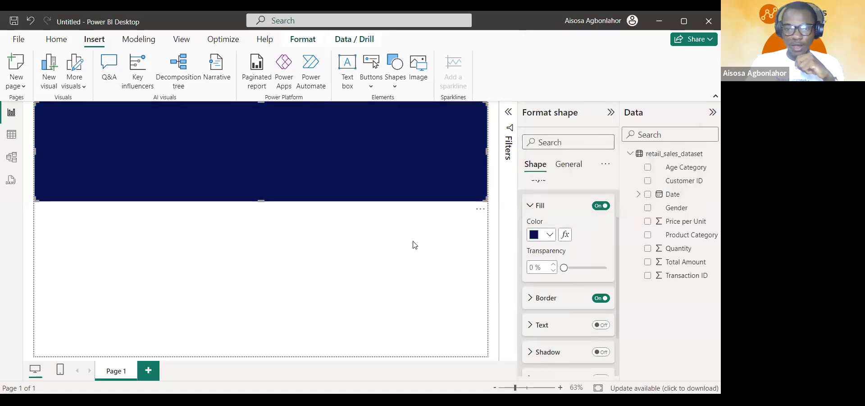
left_click(423, 220)
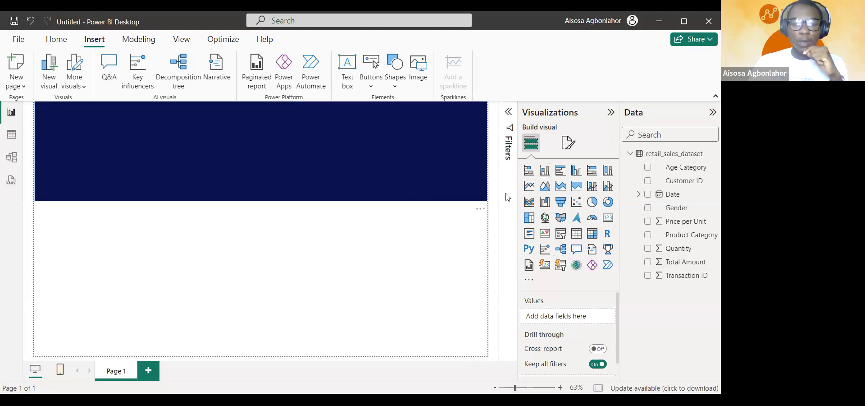
Add a stacked column chart, shrink it to about a quarter of the page width and place it over the header band's lower edge.
left_click(545, 171)
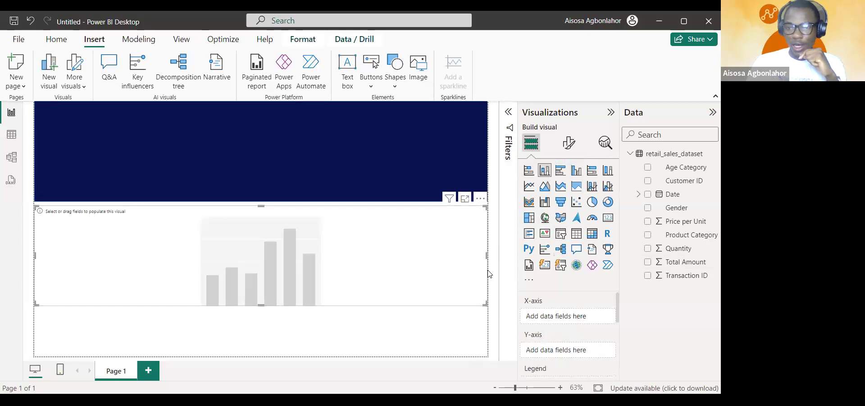
left_click_drag(482, 301, 157, 278)
left_click_drag(159, 223, 182, 189)
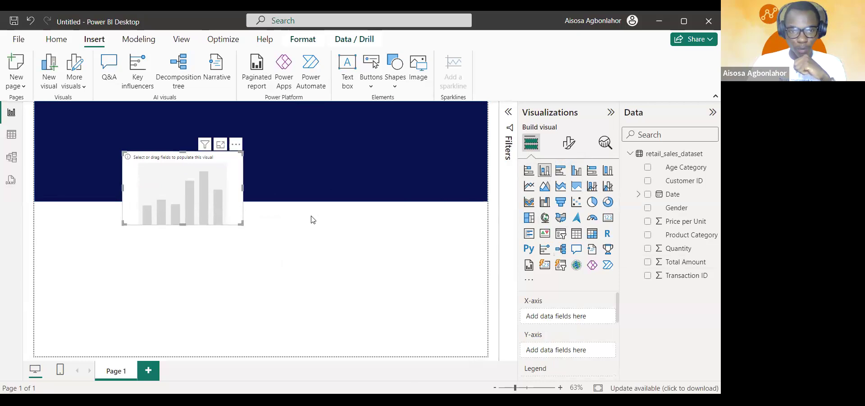
Reduce the height of the navy header rectangle slightly by raising its lower edge.
left_click(291, 199)
left_click_drag(260, 197, 248, 187)
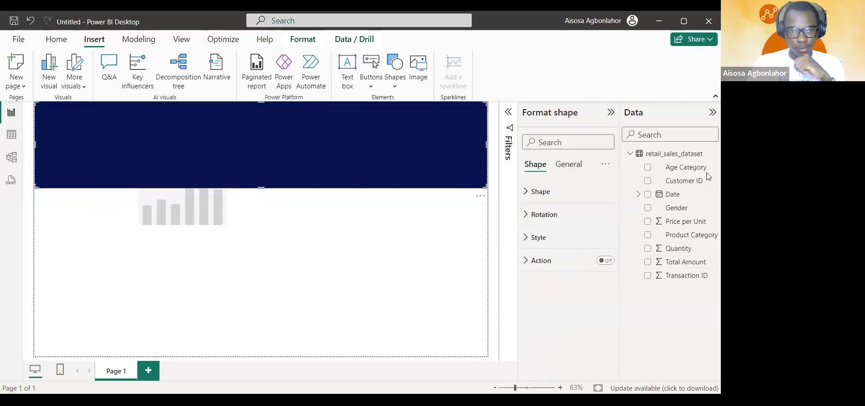
key("Escape")
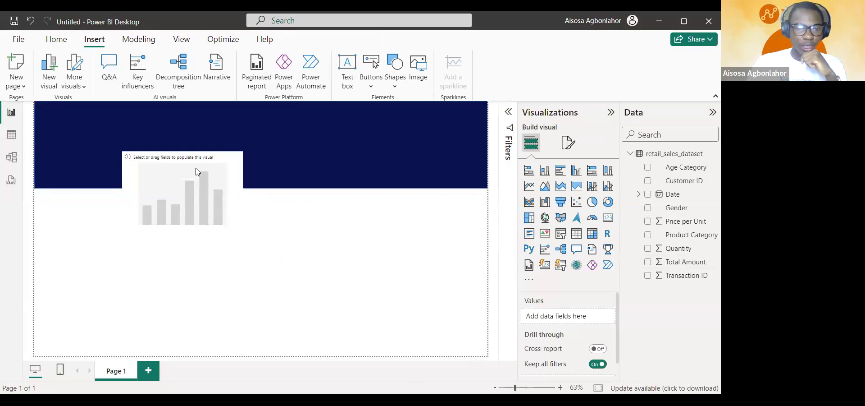
Nudge the column chart slightly upward and plot Total Amount on the Y-axis against Age Category on the X-axis.
mouse_move(196, 172)
left_mouse_down()
mouse_move(186, 165)
mouse_move(199, 167)
left_mouse_up()
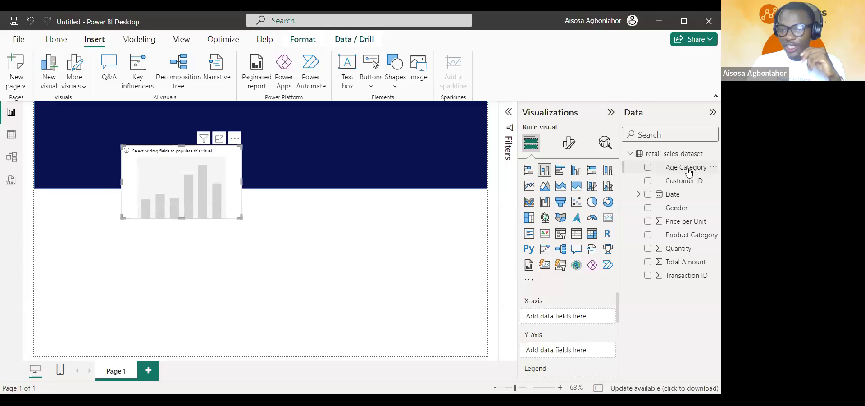
left_click_drag(689, 172, 567, 317)
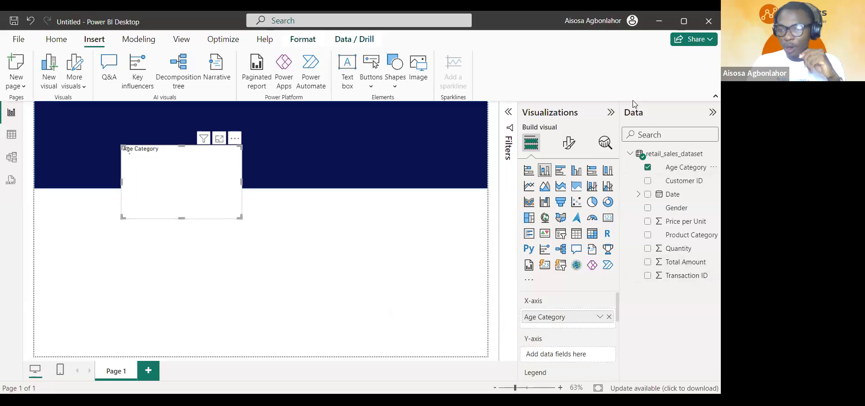
left_click_drag(671, 266, 550, 352)
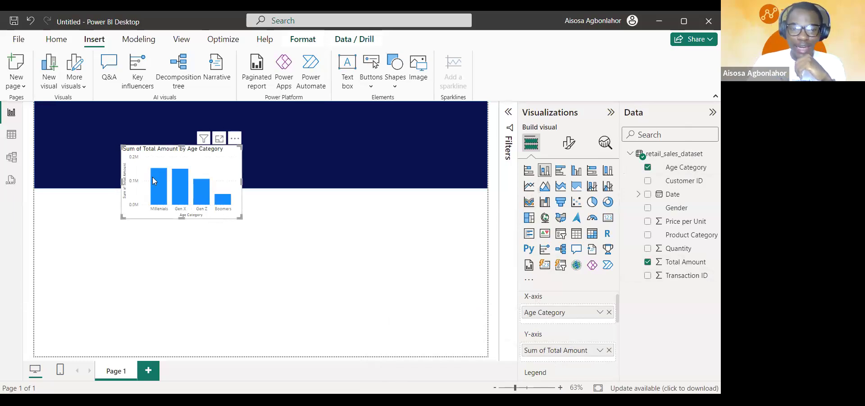
mouse_move(166, 193)
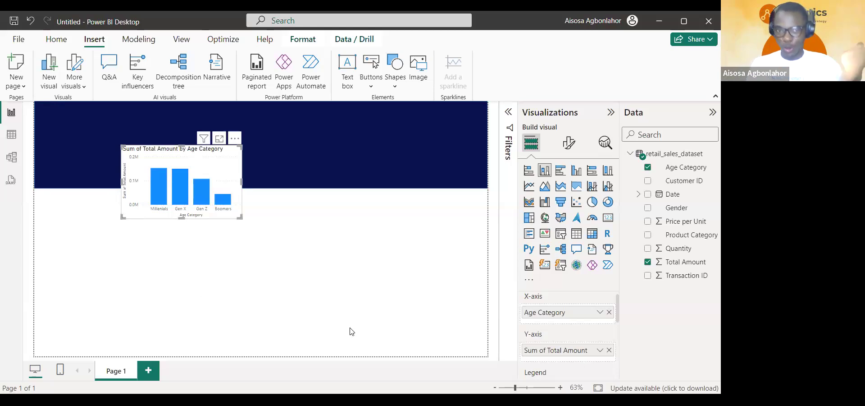
left_click(234, 230)
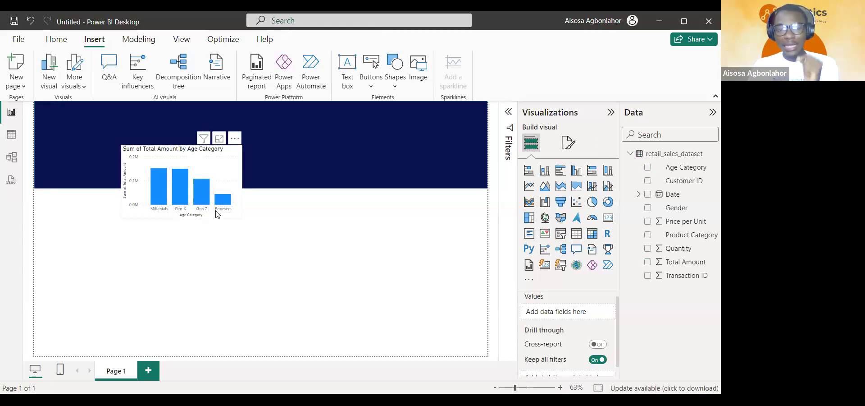
left_click(218, 202)
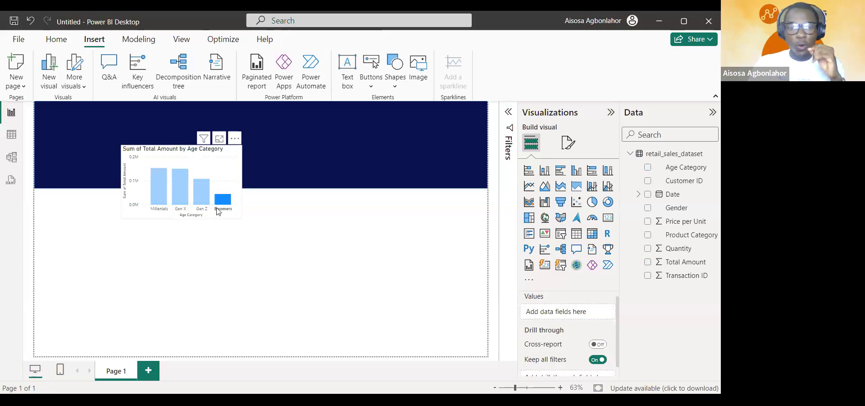
left_click(220, 202)
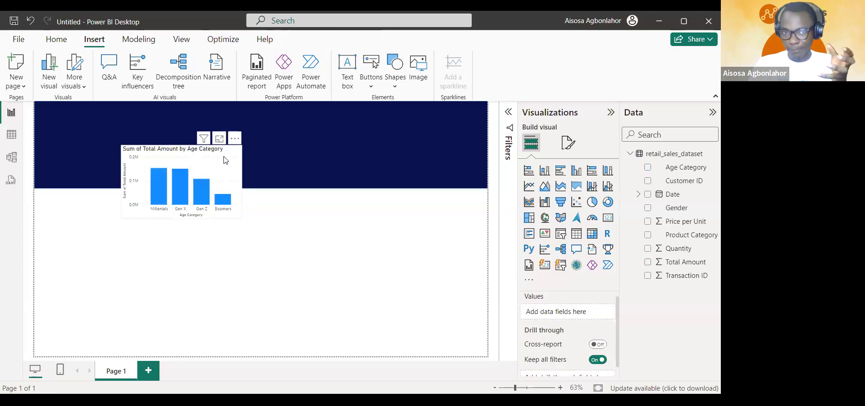
left_click(234, 138)
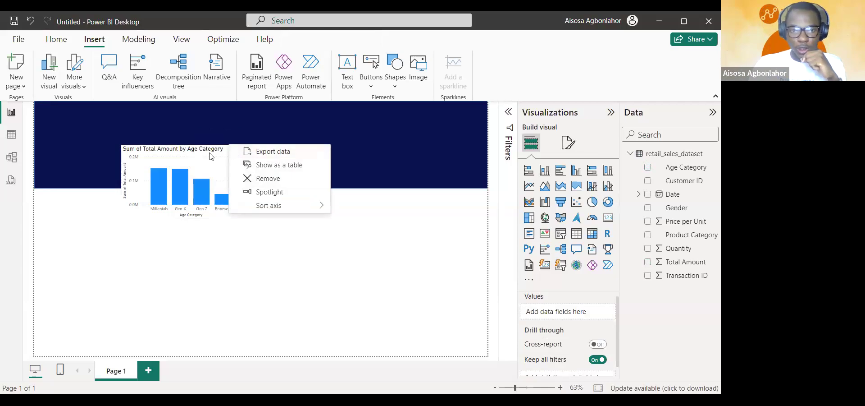
Change the color of all columns in the age category chart to the recently used dark navy.
left_click(211, 156)
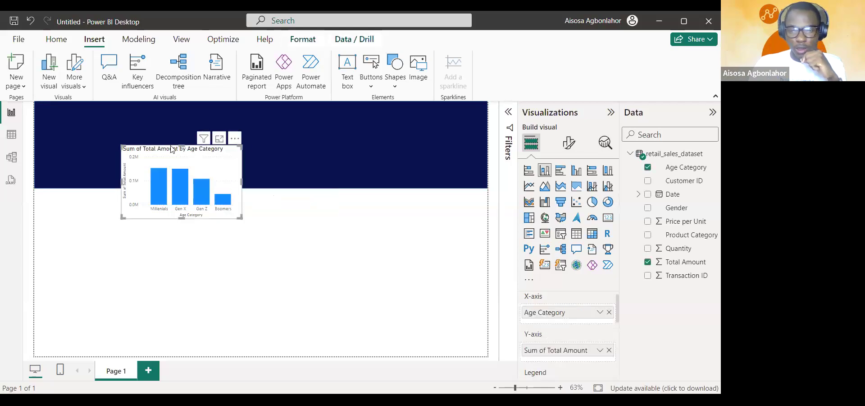
left_click(567, 142)
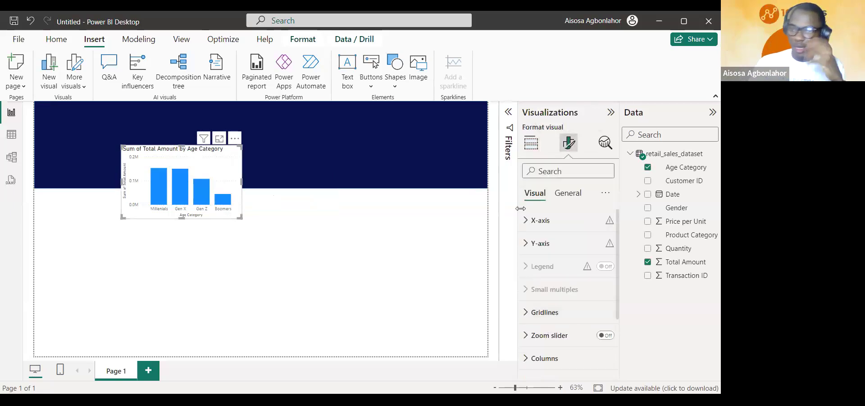
left_click(559, 201)
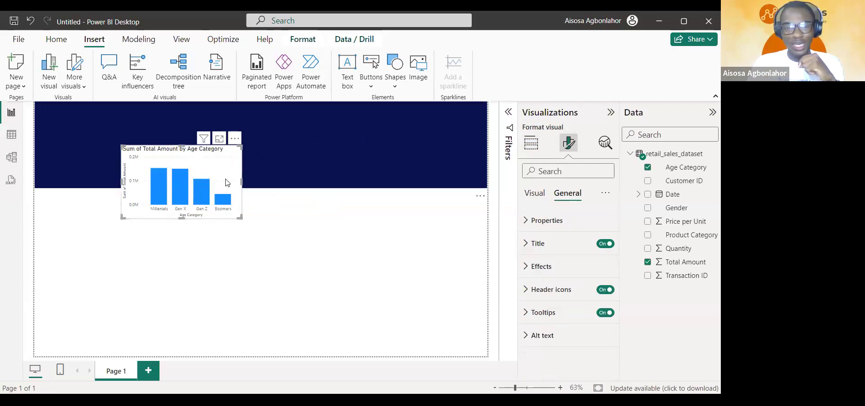
left_click(536, 193)
scroll(530, 267, "down", 2)
scroll(529, 266, "up", 2)
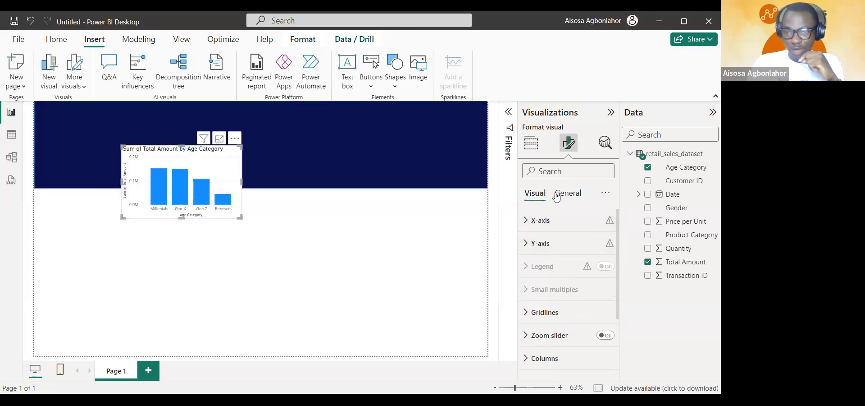
scroll(537, 230, "down", 2)
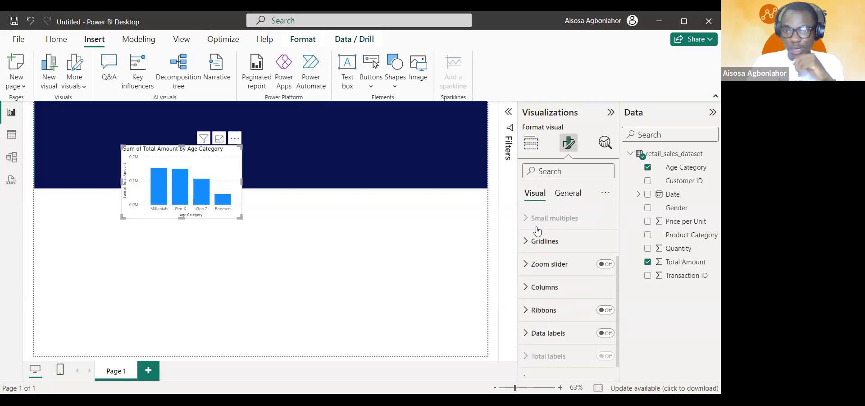
left_click(532, 280)
scroll(530, 279, "down", 2)
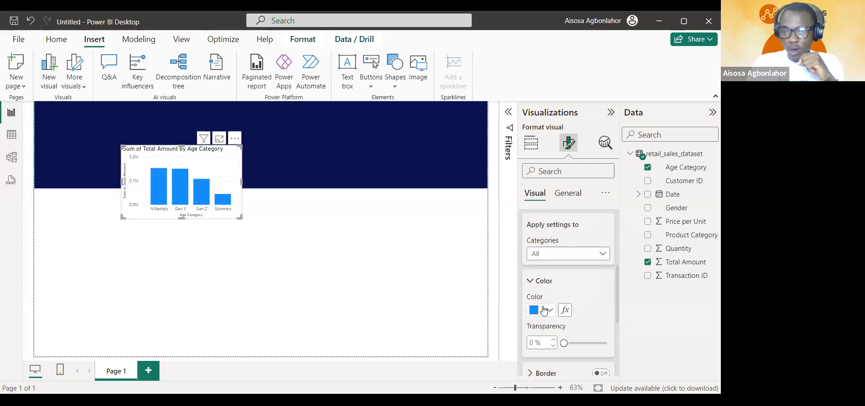
left_click(544, 310)
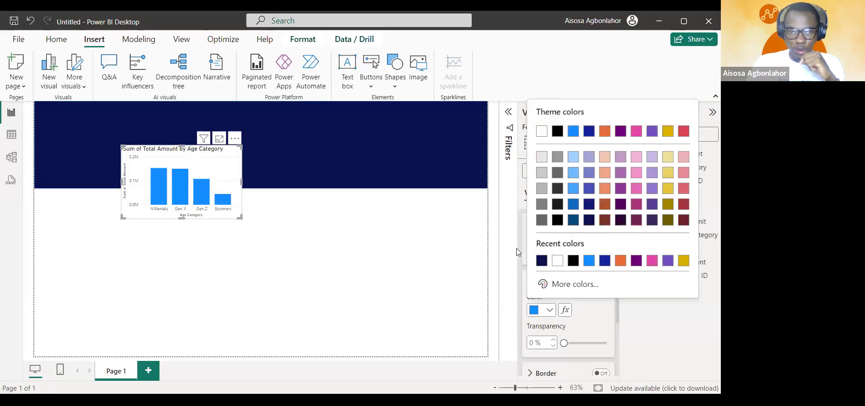
left_click(541, 261)
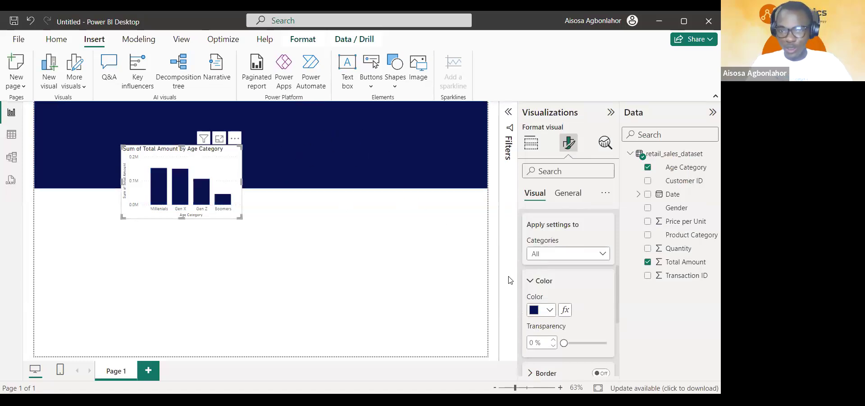
scroll(563, 270, "up", 2)
left_click(529, 254)
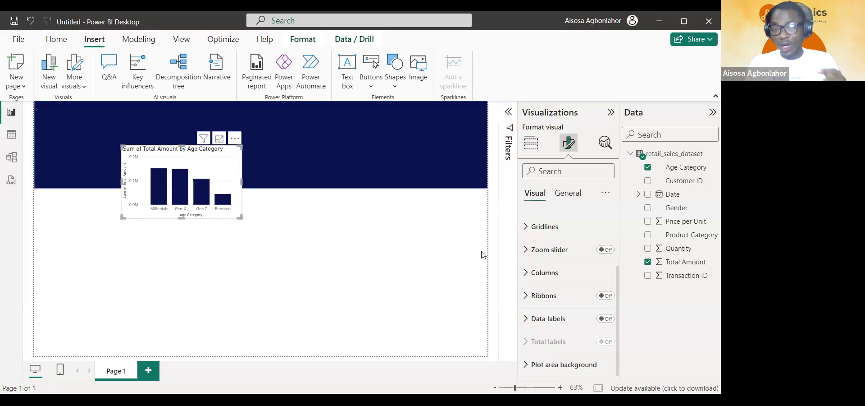
Turn off the horizontal gridlines of the age category column chart.
scroll(554, 274, "up", 2)
left_click(547, 276)
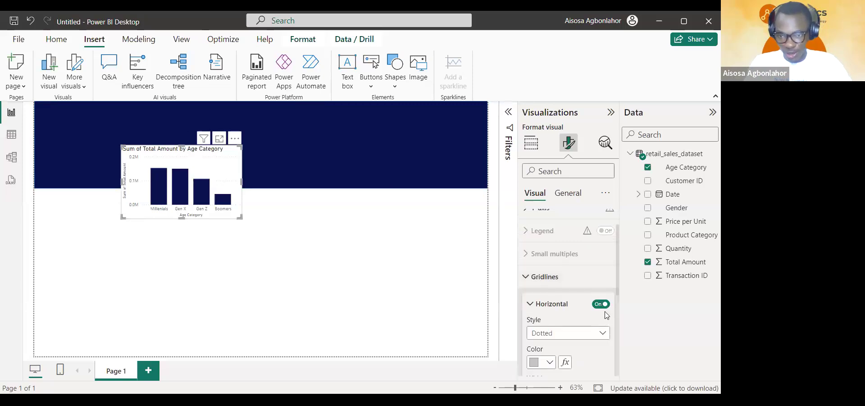
left_click(602, 303)
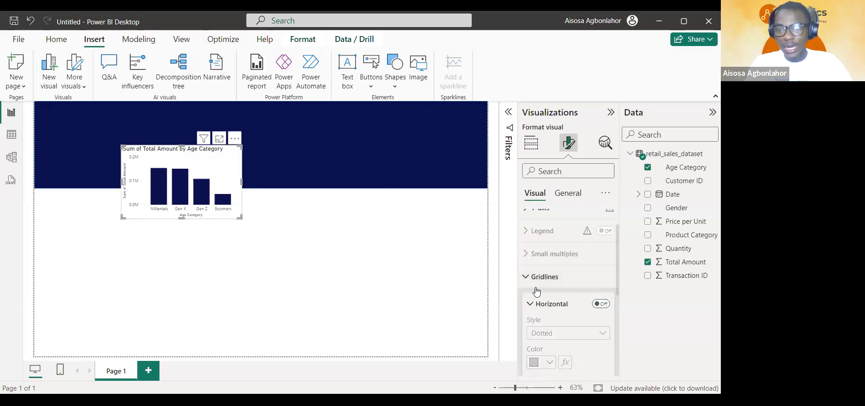
left_click(525, 283)
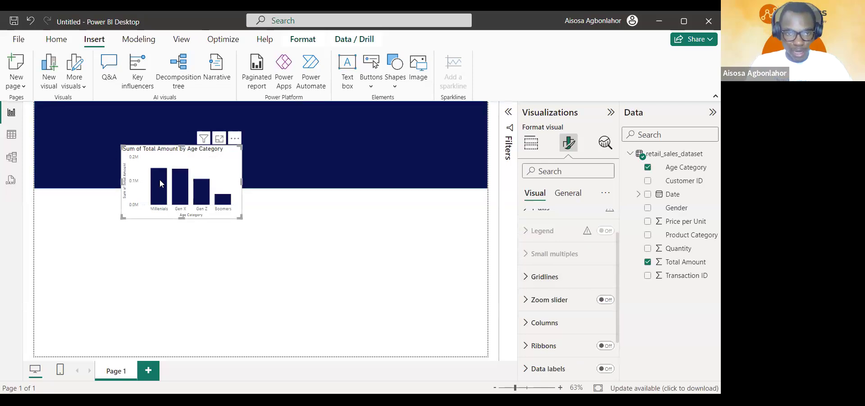
Turn off the X-axis title of the column chart, keeping the axis values on.
scroll(542, 271, "up", 1)
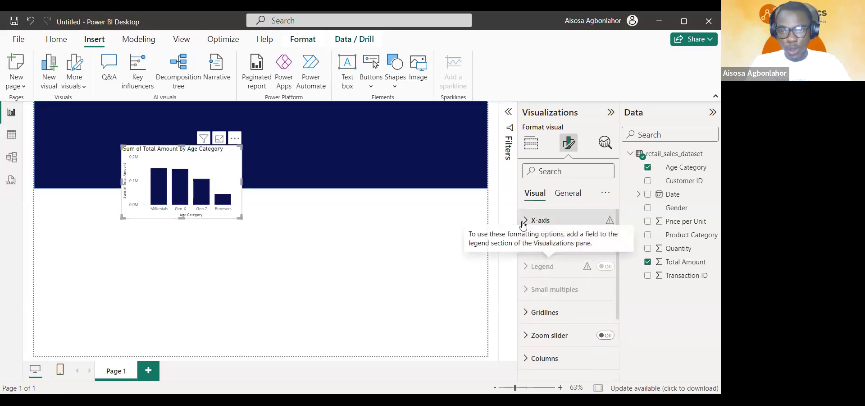
left_click(543, 221)
scroll(570, 270, "down", 3)
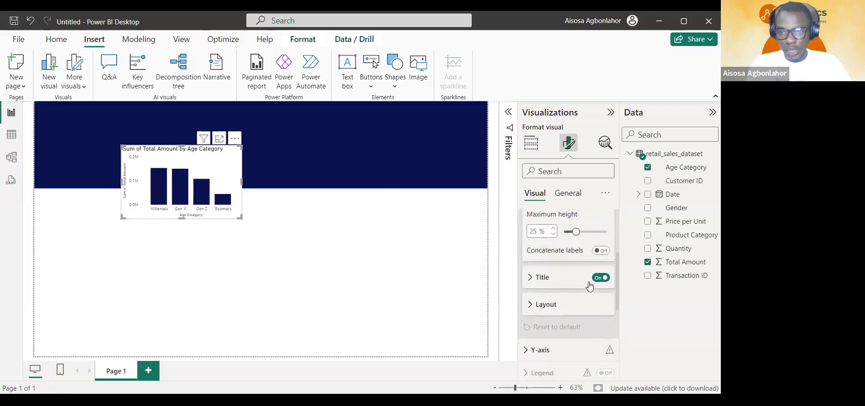
scroll(570, 280, "up", 3)
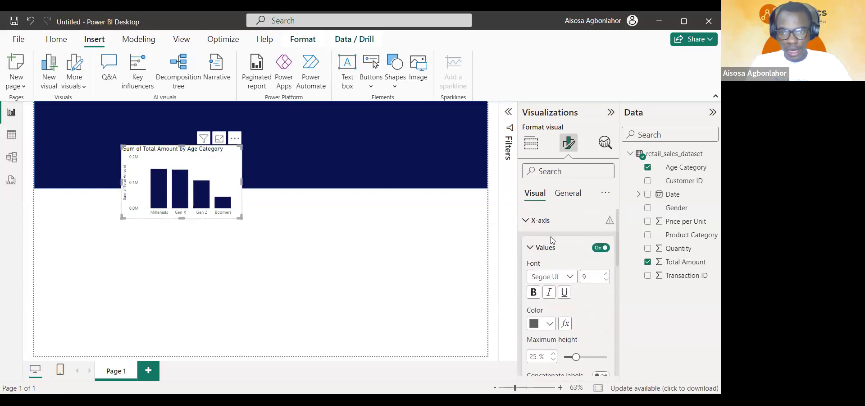
left_click(538, 221)
Turn off the Y-axis title of the column chart, keeping the axis values on.
left_click(538, 244)
scroll(554, 257, "down", 4)
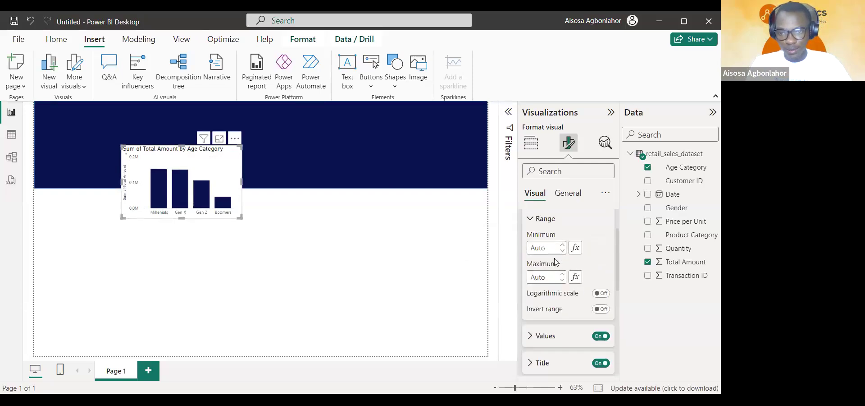
left_click(600, 315)
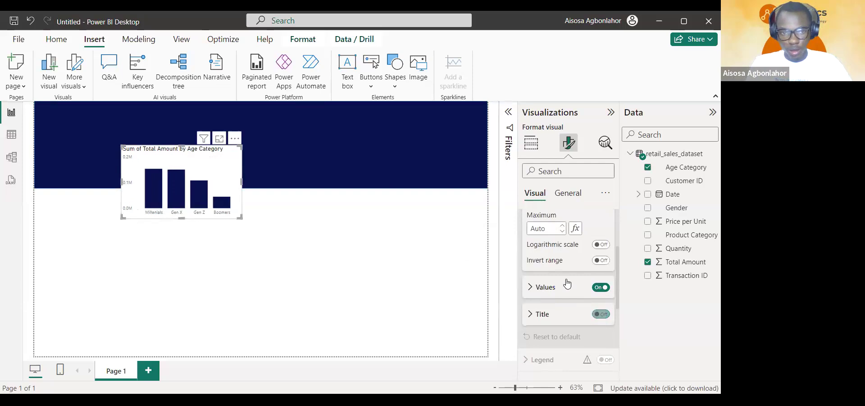
scroll(567, 284, "up", 3)
left_click(542, 243)
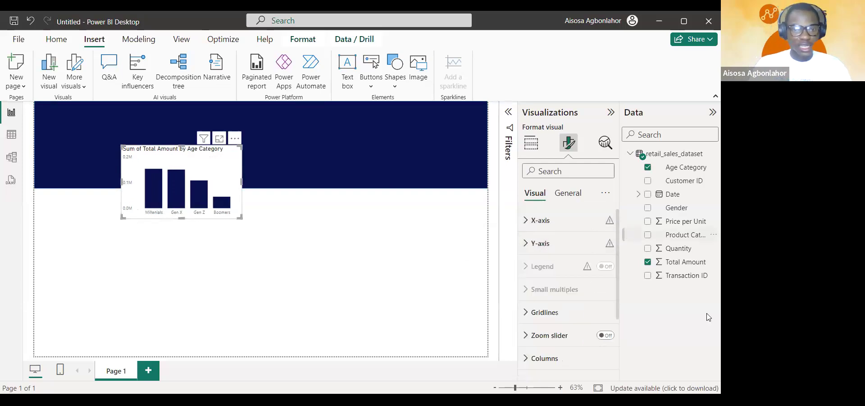
Turn on the visual border of the column chart and set its color to dark navy #09124f.
left_click(246, 246)
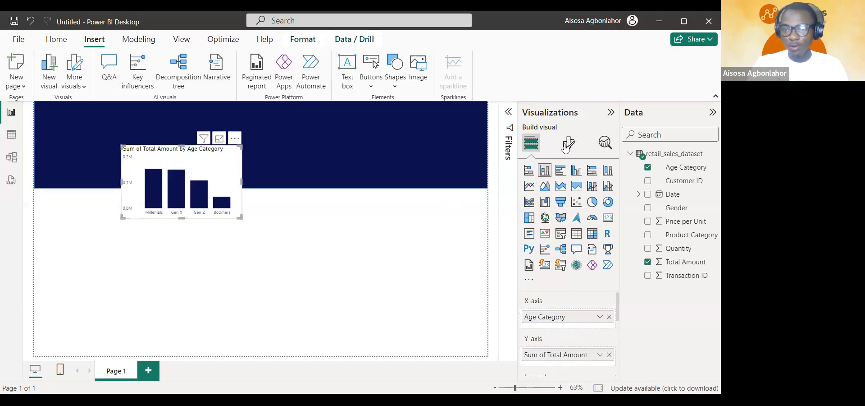
left_click(569, 142)
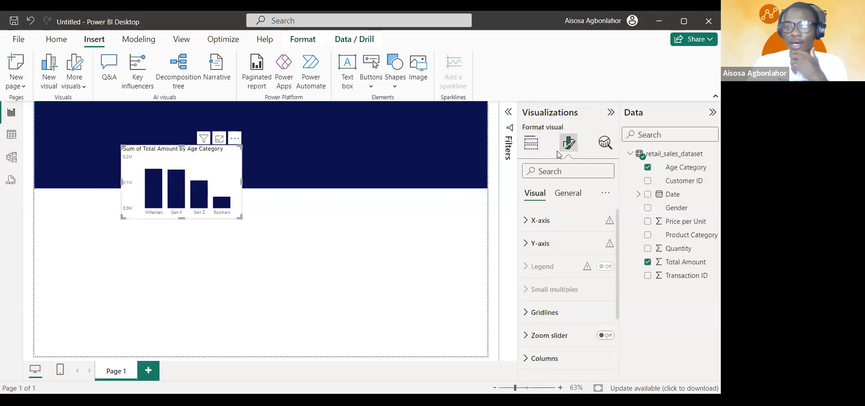
left_click(565, 193)
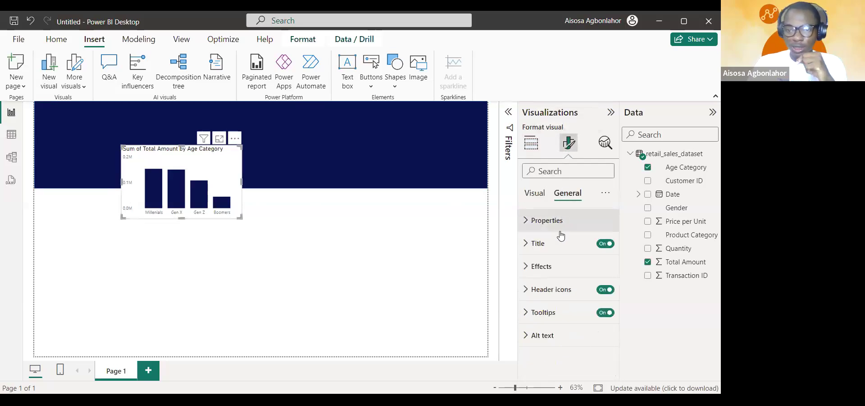
left_click(538, 260)
scroll(538, 266, "down", 2)
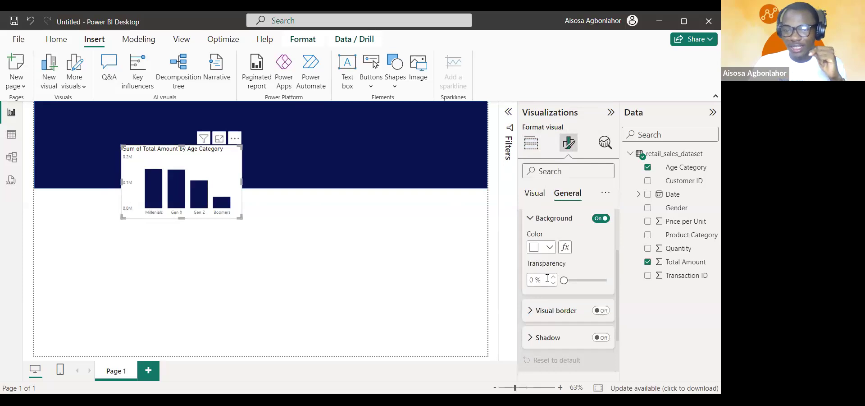
scroll(545, 321, "down", 1)
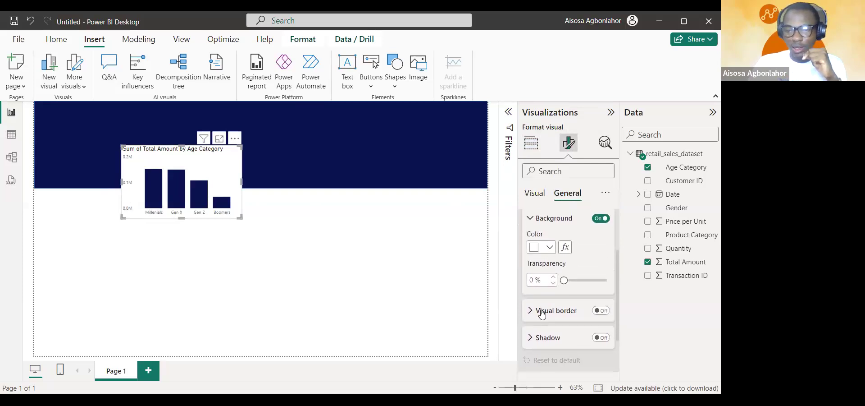
left_click(600, 311)
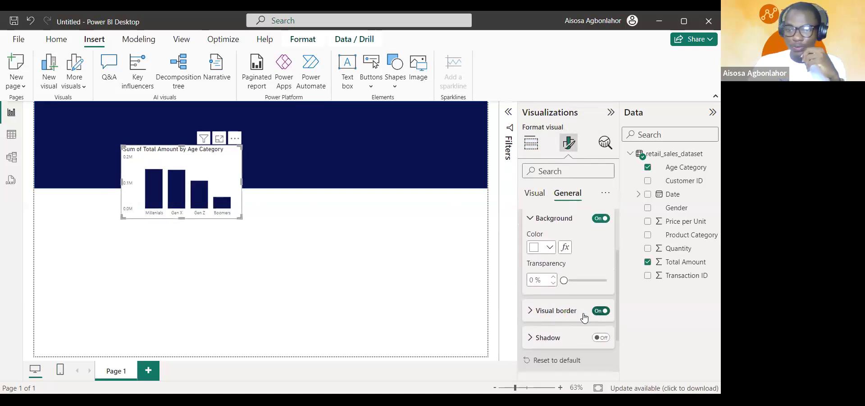
left_click(552, 311)
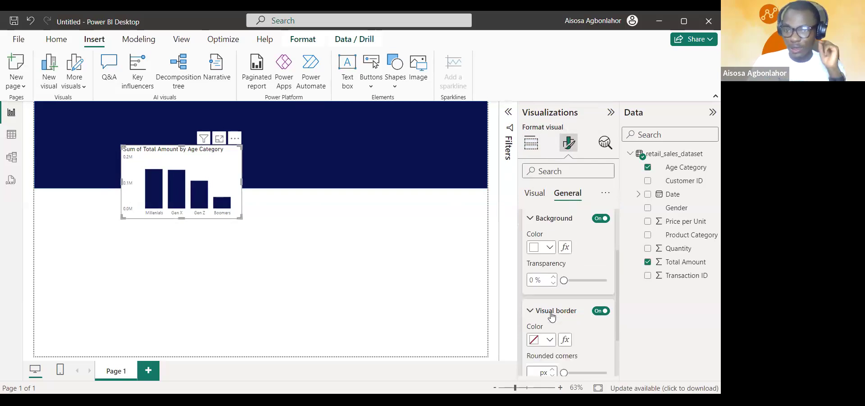
scroll(553, 307, "down", 1)
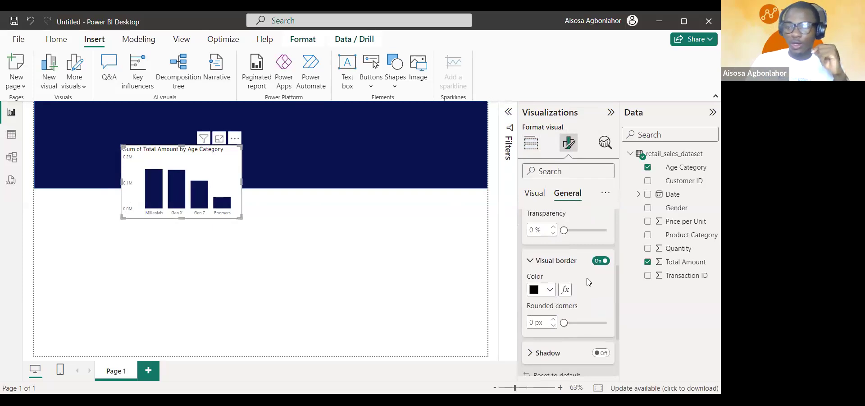
left_click(551, 291)
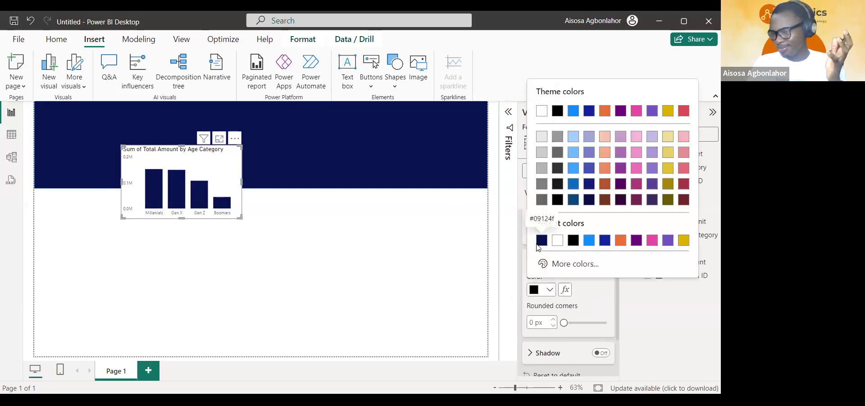
left_click(539, 242)
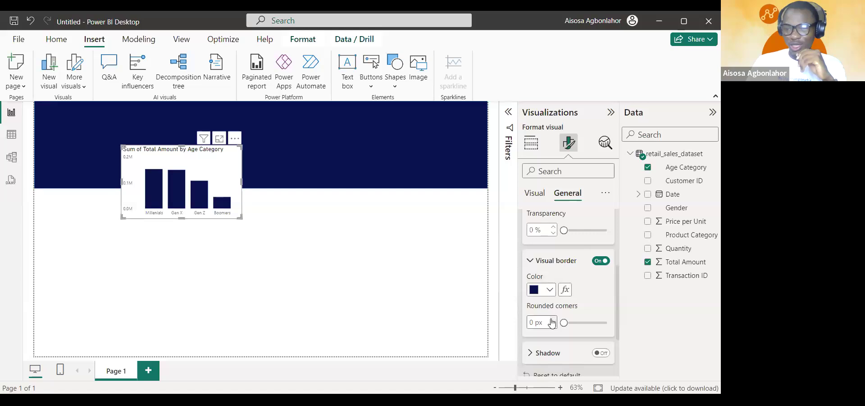
Round the corners of the column chart's border to 7 px and deselect the chart.
left_click_drag(552, 322, 552, 322)
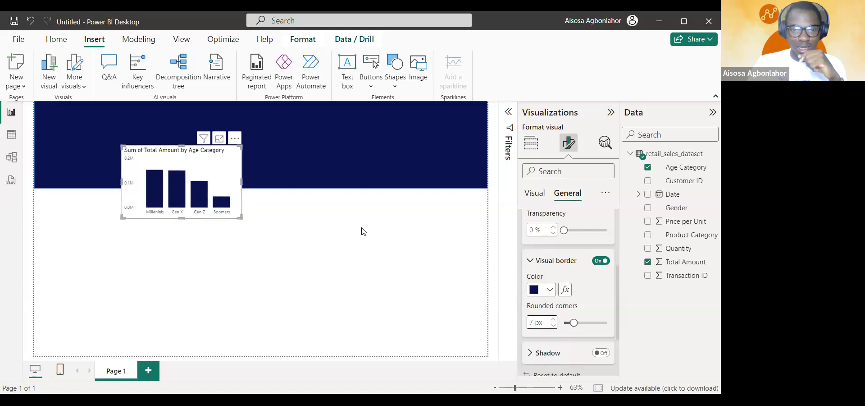
left_click(388, 253)
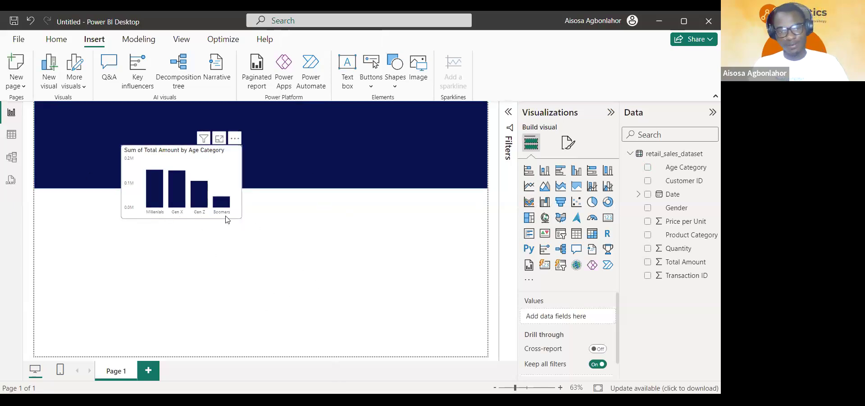
left_click(157, 217)
left_click(194, 264)
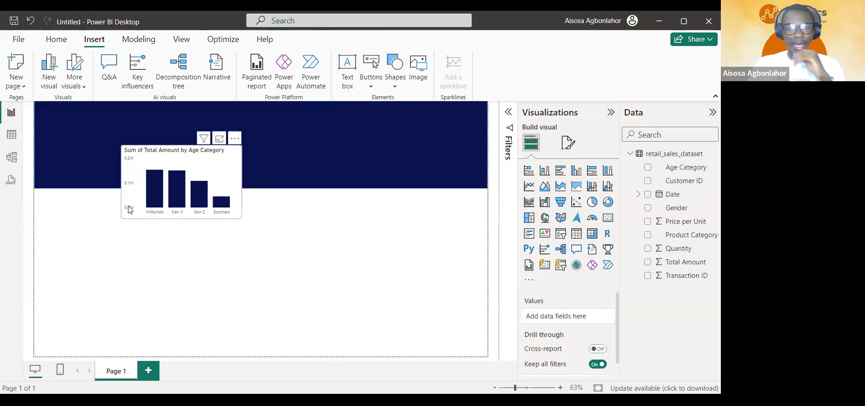
Extend the column chart's height downward so its value axis has more room, and deselect it.
left_click(181, 218)
left_click_drag(181, 218, 181, 232)
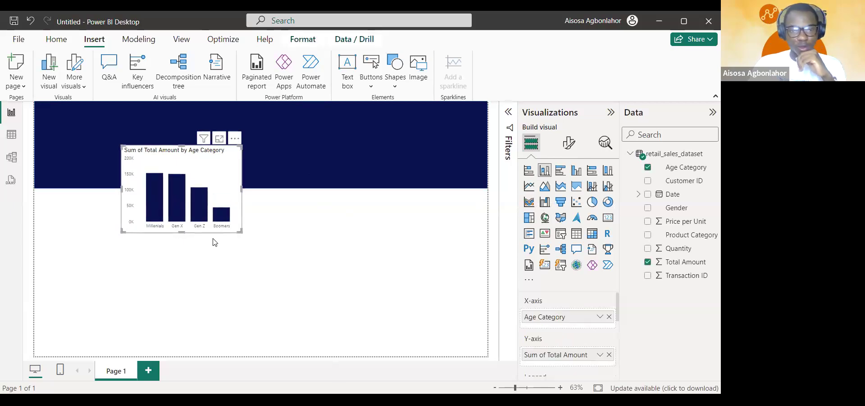
left_click(220, 244)
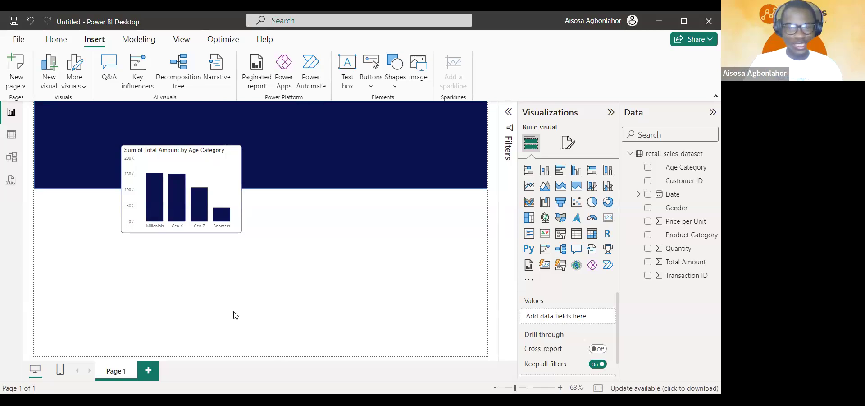
Duplicate the age category column chart, place the copy beside it to the right, and convert it to a stacked bar chart.
left_click(187, 157)
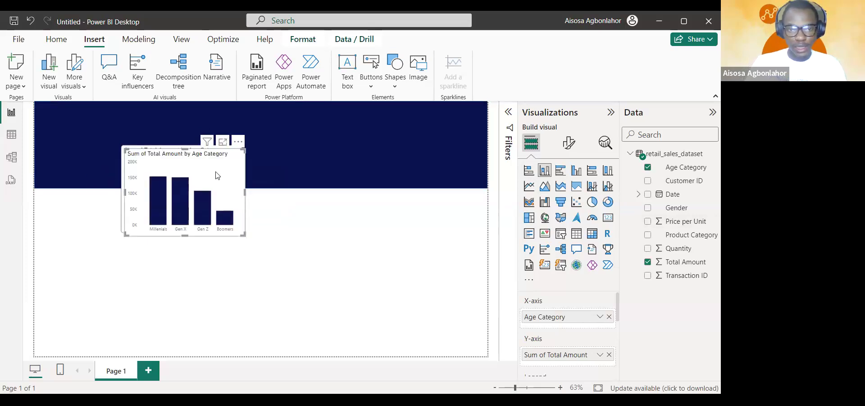
key("ctrl+v")
left_click_drag(293, 174, 307, 168)
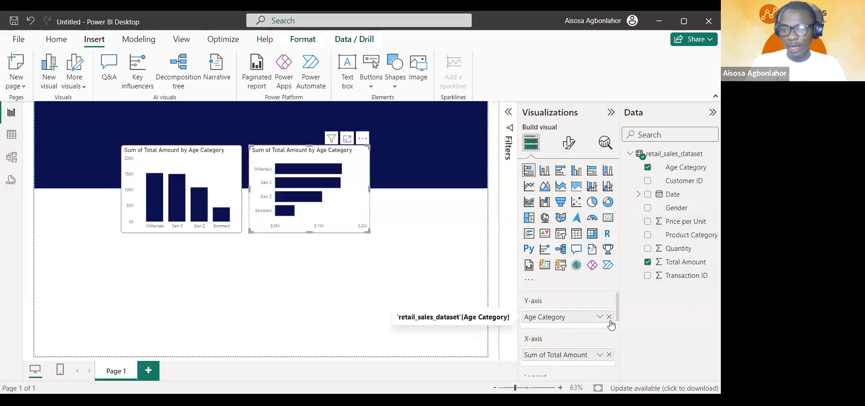
Replace the bar chart's fields with Product Category on the Y-axis and Total Amount on the X-axis.
left_click(609, 351)
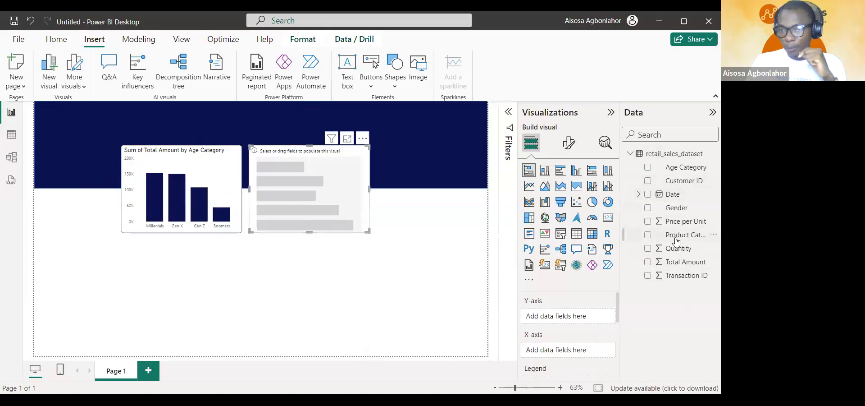
left_click_drag(676, 242, 552, 316)
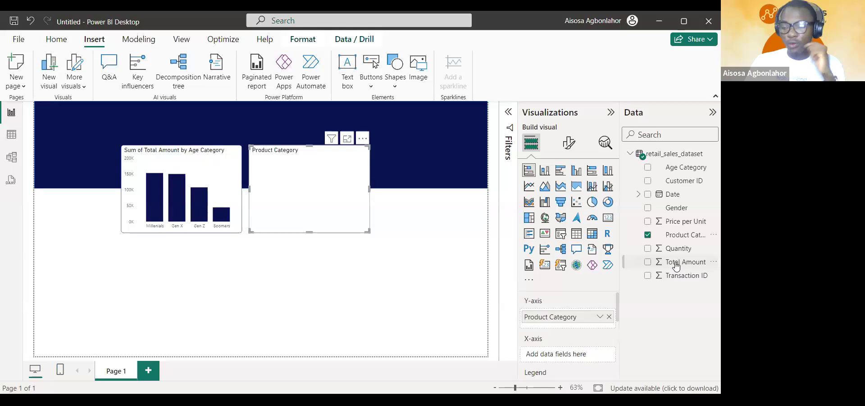
left_click_drag(676, 266, 571, 351)
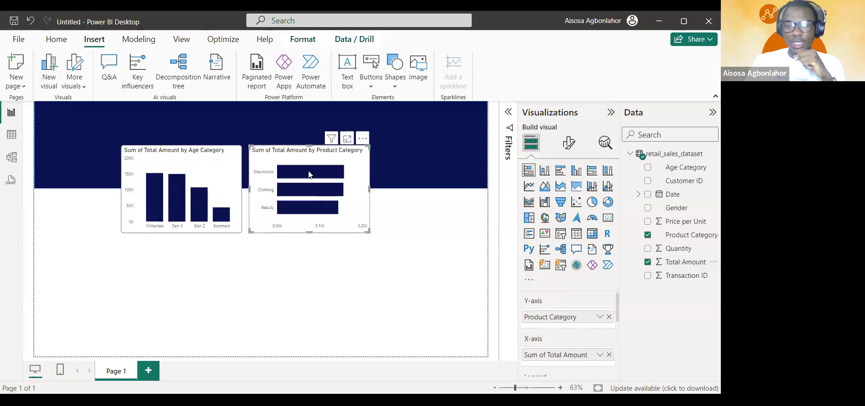
mouse_move(310, 174)
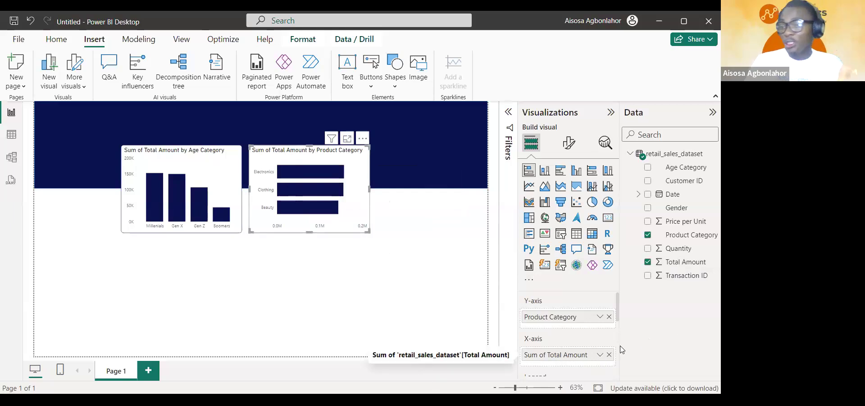
Replace Total Amount with Quantity on the X-axis of the product category bar chart.
left_click(609, 354)
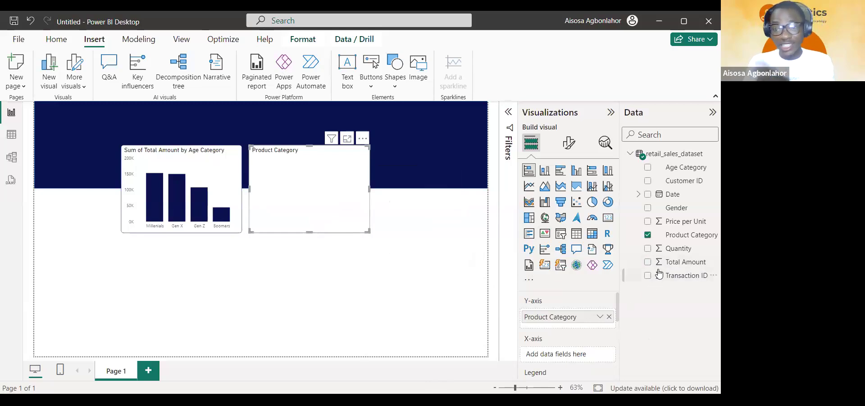
left_click_drag(671, 249, 560, 355)
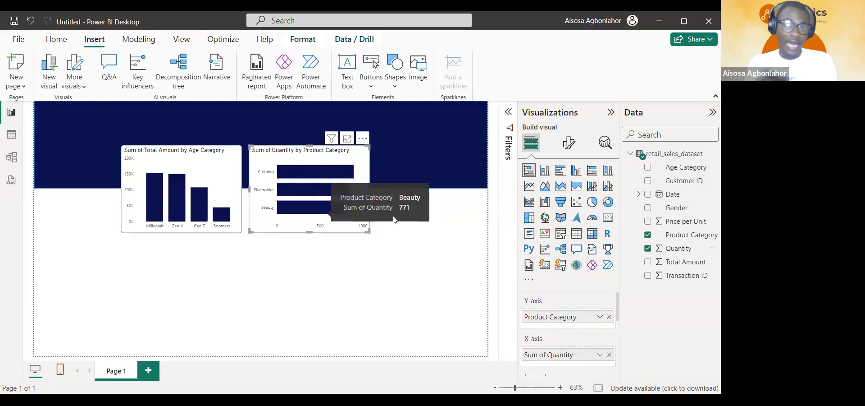
left_click(360, 231)
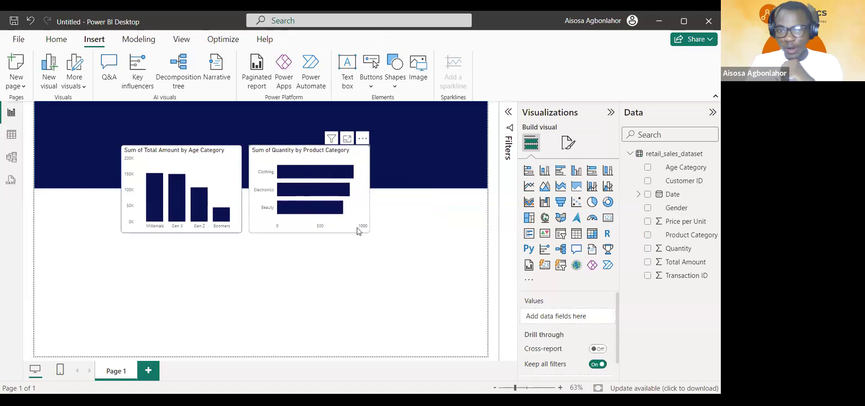
left_click(362, 232)
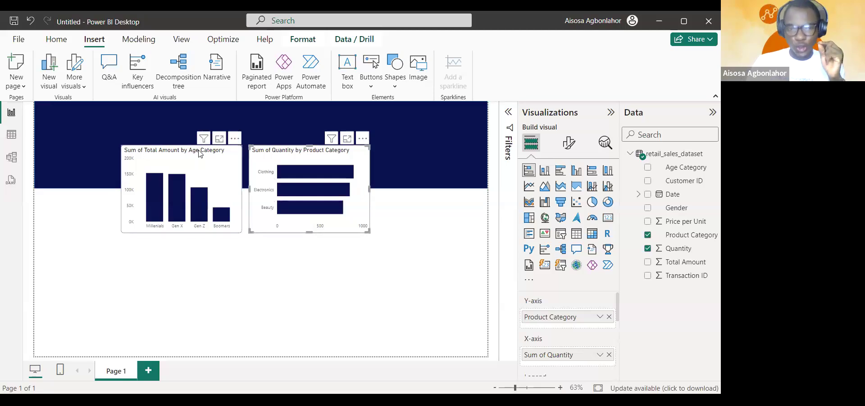
Shift the column chart and the bar chart slightly left, keeping a small gap between them, and deselect.
left_click_drag(195, 153, 189, 154)
left_click_drag(261, 155, 254, 154)
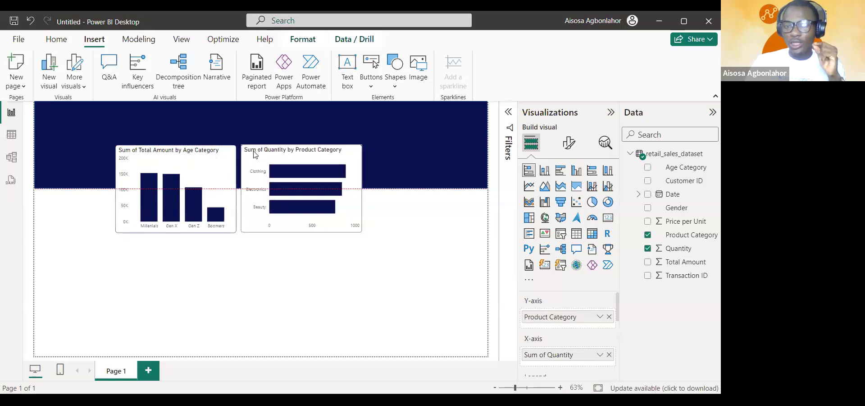
left_click(283, 252)
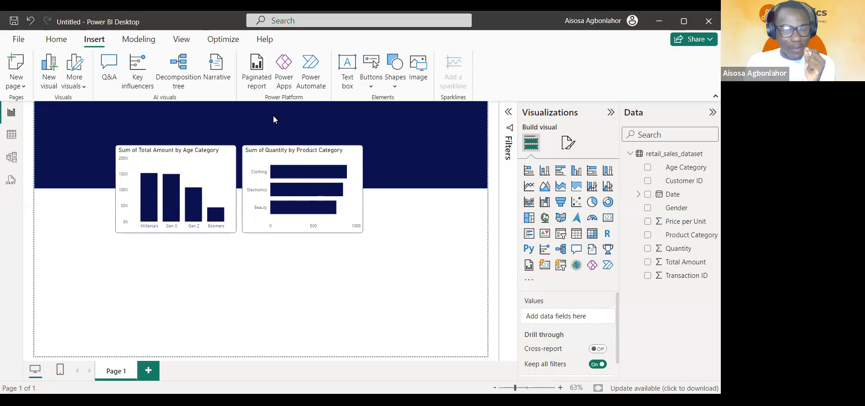
mouse_move(304, 193)
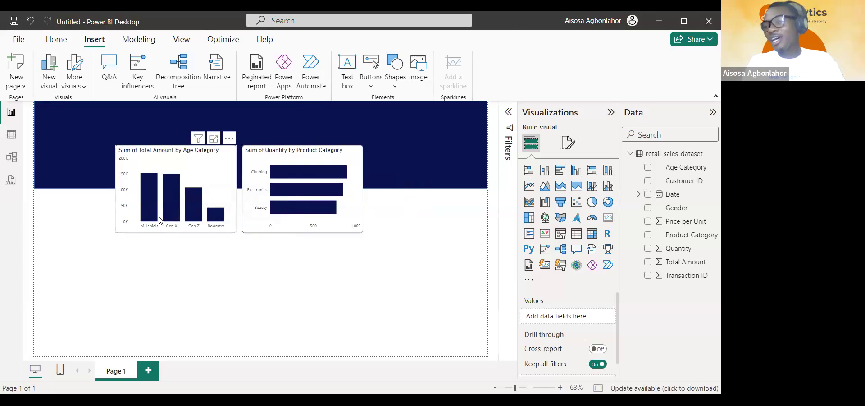
mouse_move(143, 217)
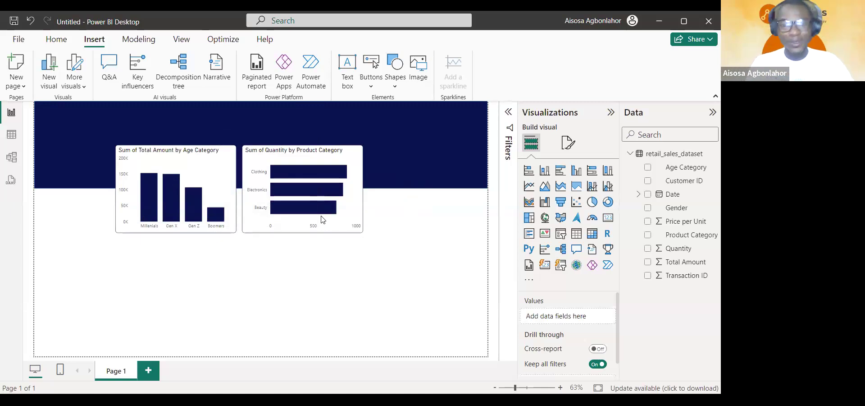
Duplicate the product category bar chart and place the copy at the right end of the chart row.
left_click(343, 223)
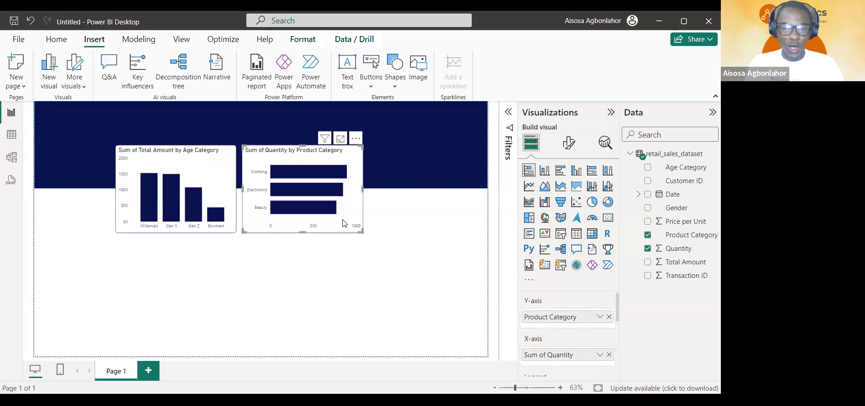
key("ctrl+c")
key("ctrl+v")
left_click_drag(321, 225, 440, 228)
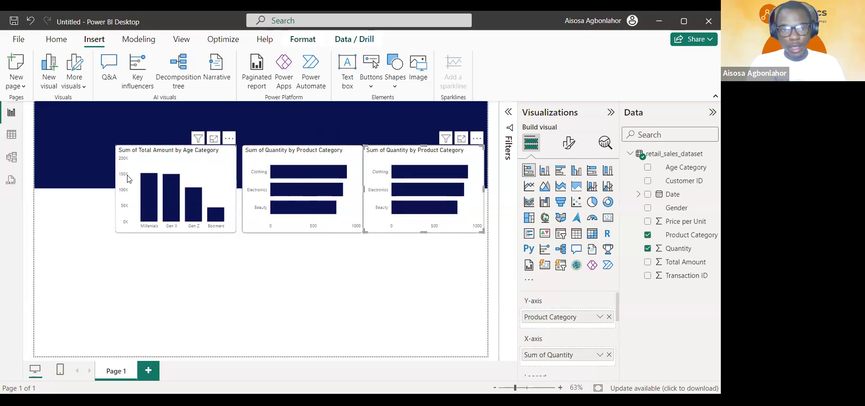
Move the column chart and the middle bar chart left so the three charts are evenly spaced, and deselect.
left_click(139, 190)
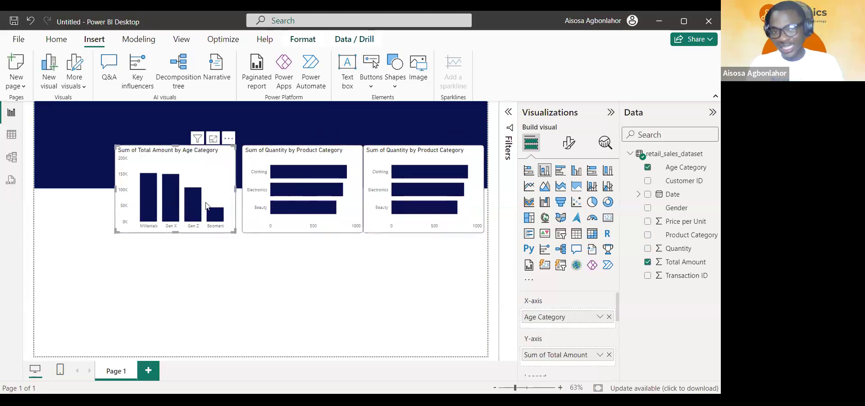
left_click_drag(245, 214, 249, 221)
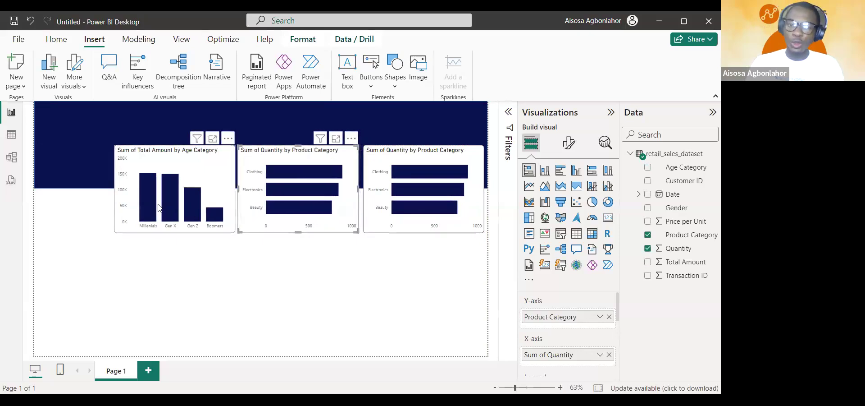
left_click_drag(130, 200, 139, 200)
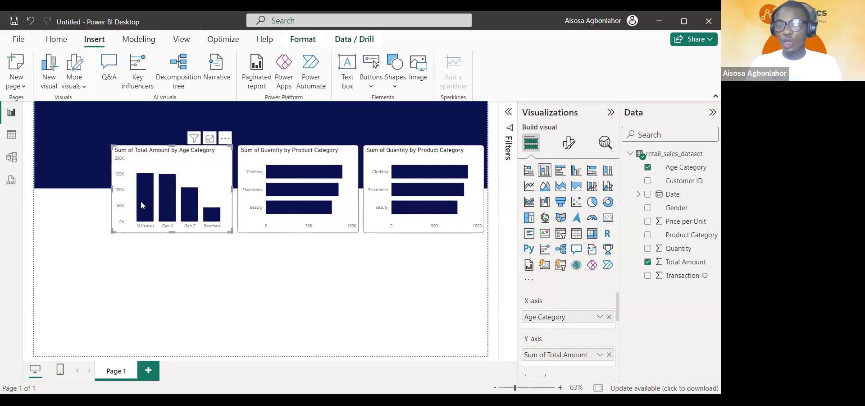
left_click(212, 258)
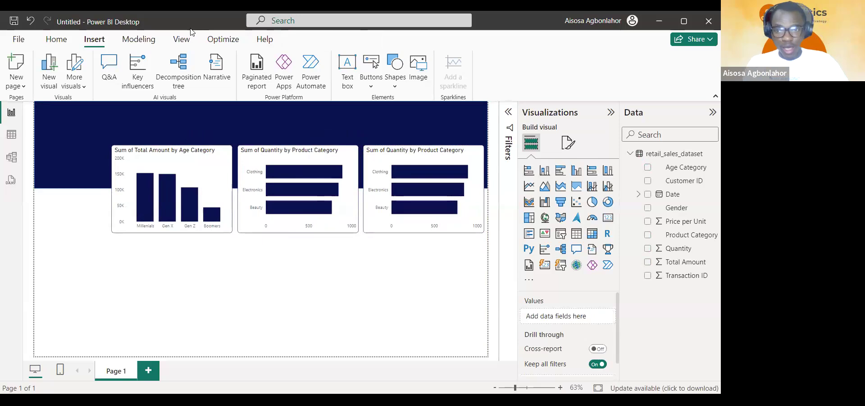
Convert the rightmost bar chart to a donut chart and remove its Product Category and Quantity fields.
left_click(477, 219)
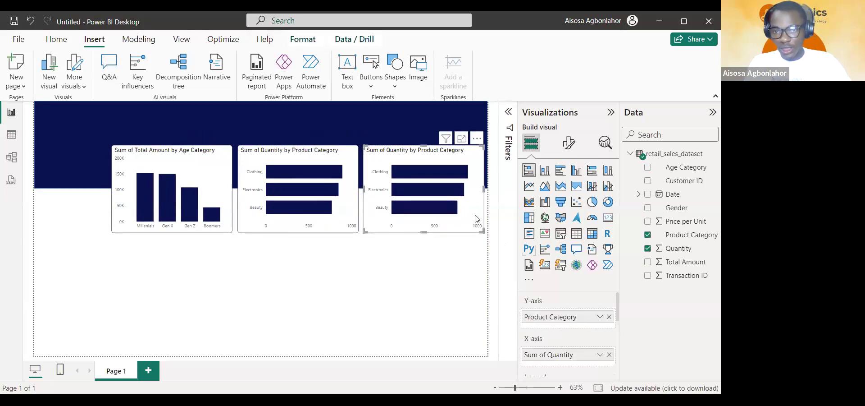
left_click(608, 202)
left_click(609, 316)
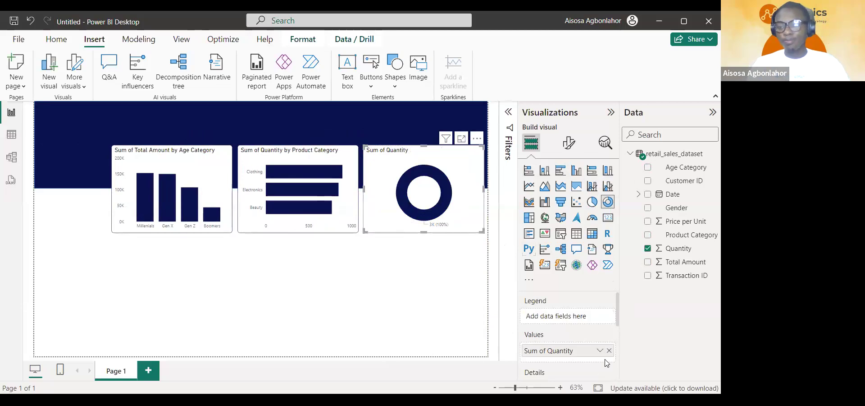
left_click_drag(606, 352, 619, 222)
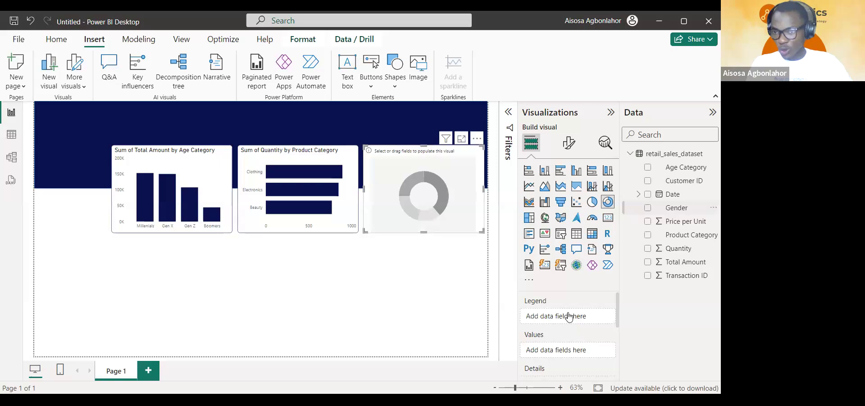
Assign Gender to both the legend and the values of the donut chart, with the values as a count.
left_click_drag(570, 317, 569, 317)
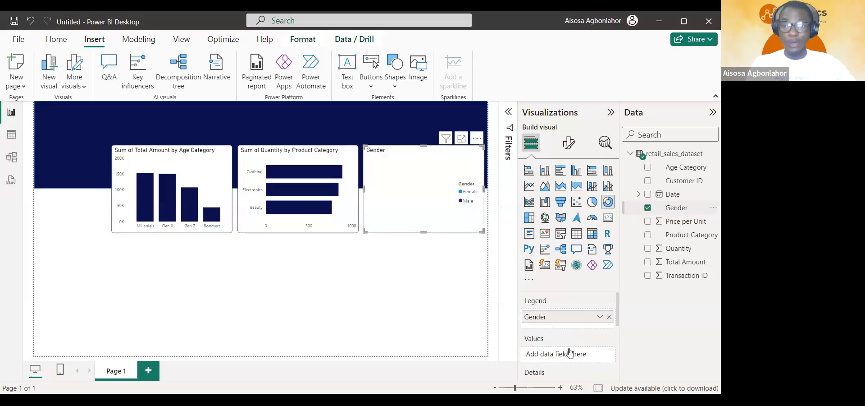
left_click_drag(570, 353, 577, 353)
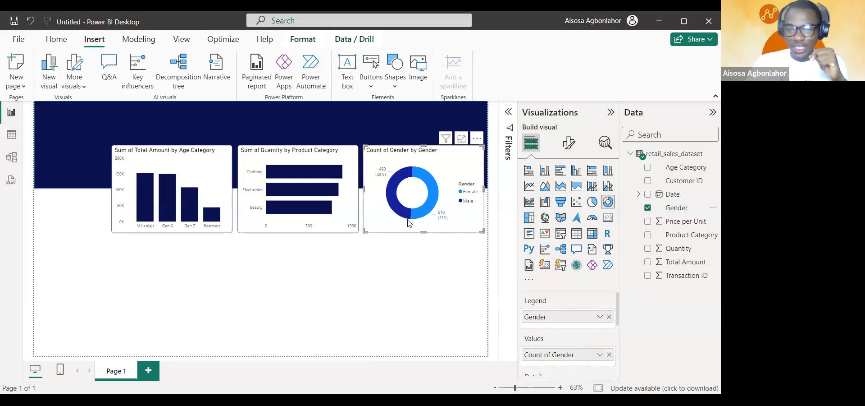
mouse_move(406, 215)
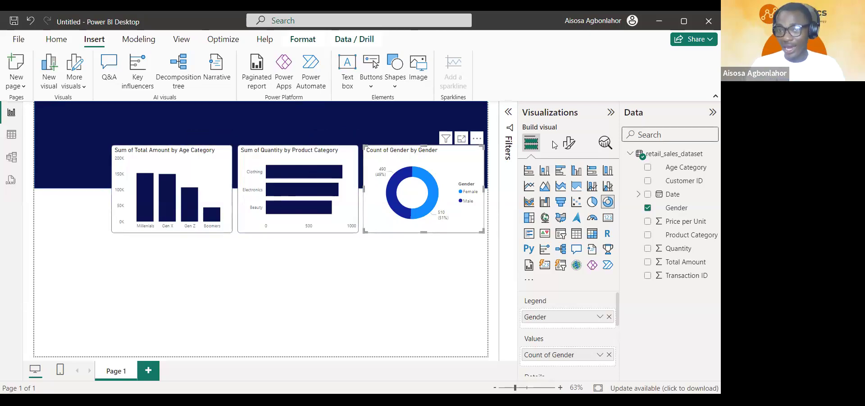
Color the donut chart's Female slice dark navy and its Male slice a lighter indigo blue, and turn off the legend.
left_click(569, 142)
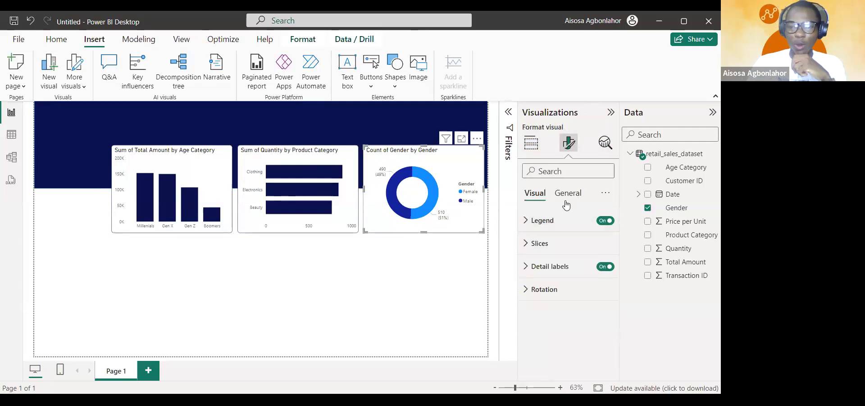
left_click(533, 244)
left_click(547, 276)
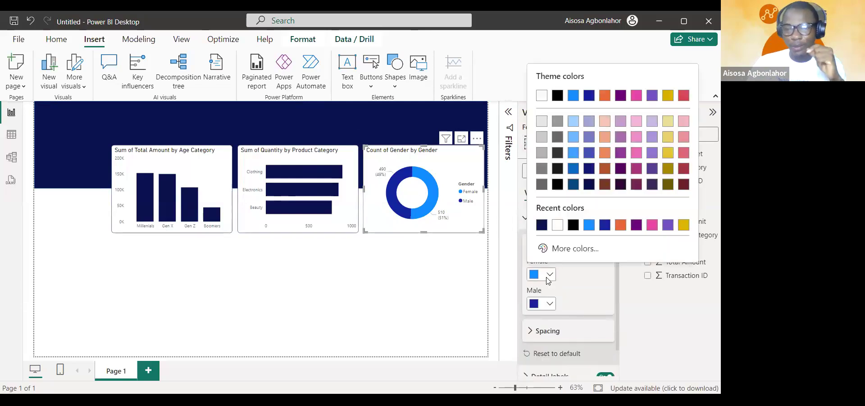
left_click(545, 229)
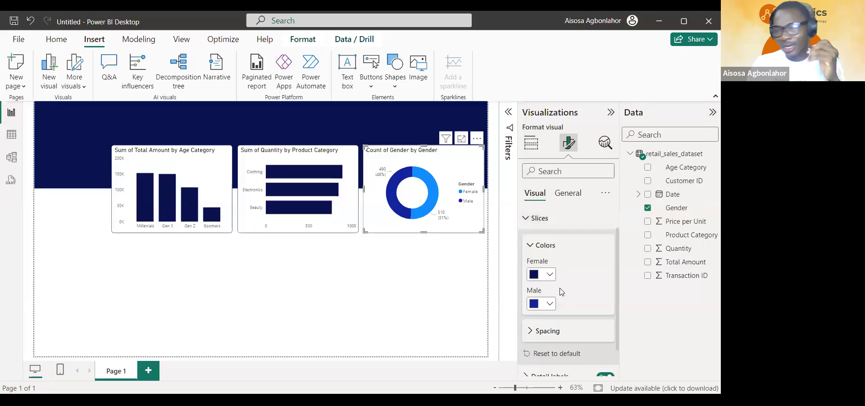
left_click(547, 303)
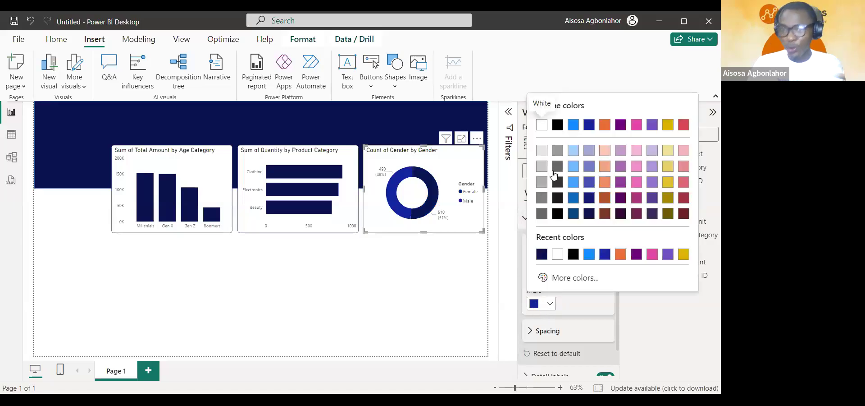
left_click(589, 179)
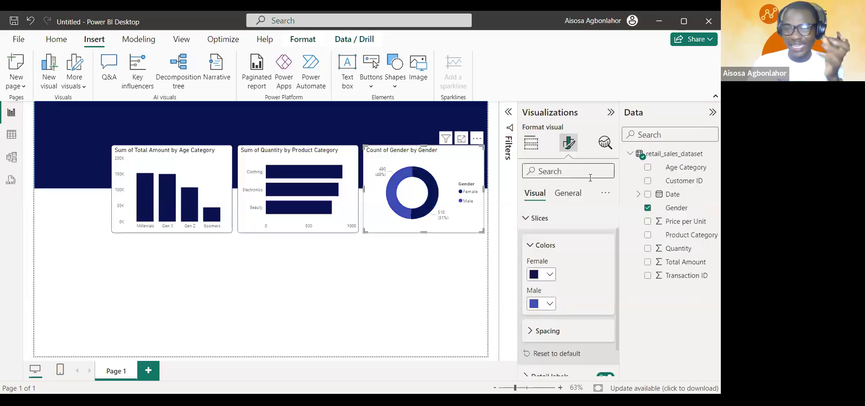
left_click(537, 218)
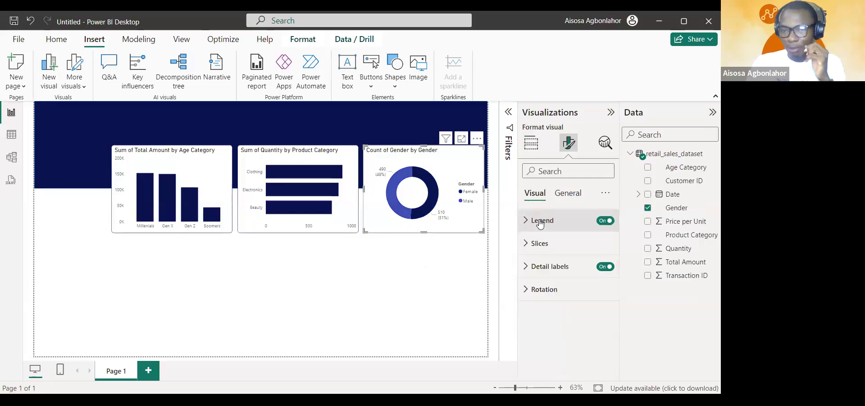
left_click(600, 221)
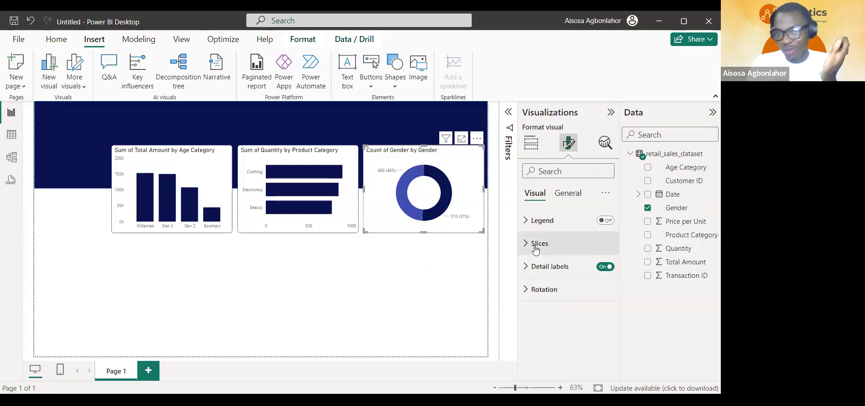
Set the donut chart's detail labels to show category and percent of total, and deselect the chart.
left_click(558, 274)
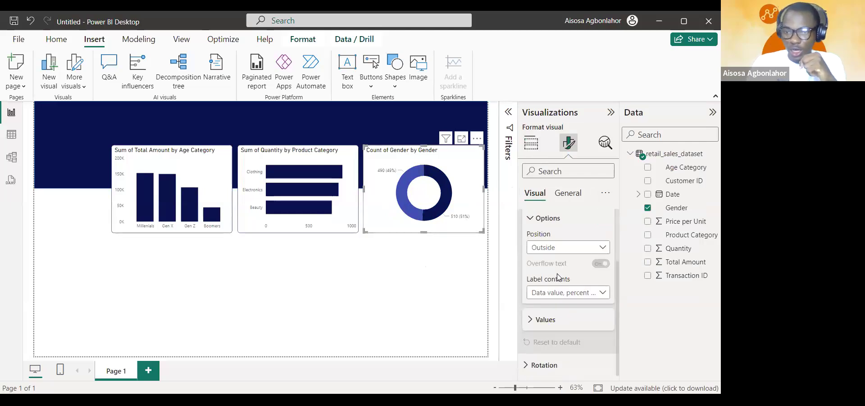
left_click(568, 292)
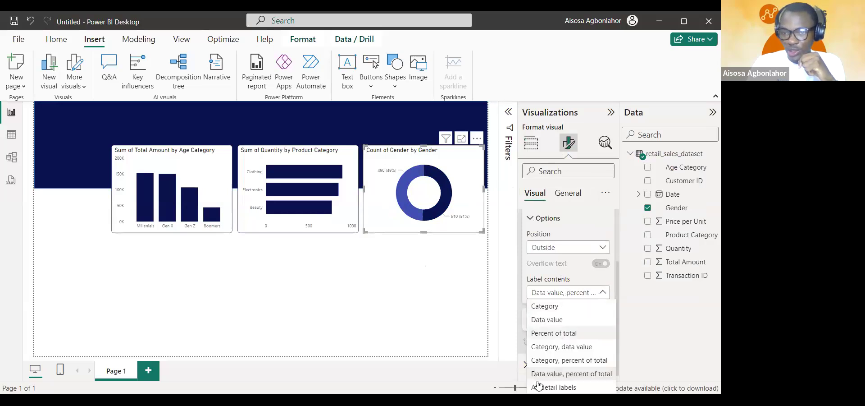
left_click(566, 359)
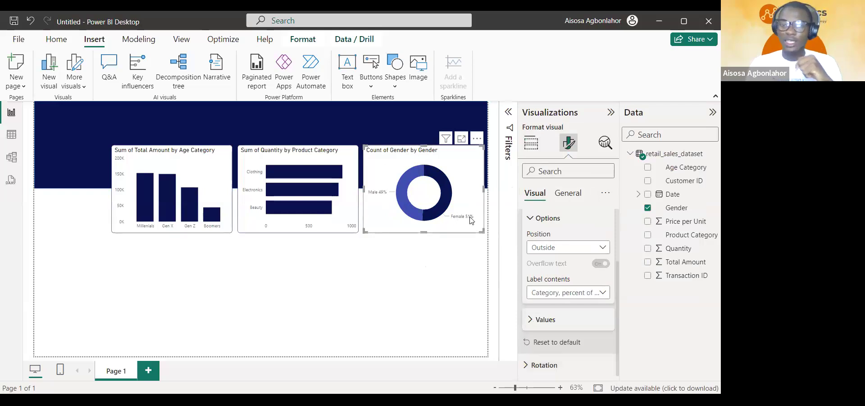
left_click(438, 270)
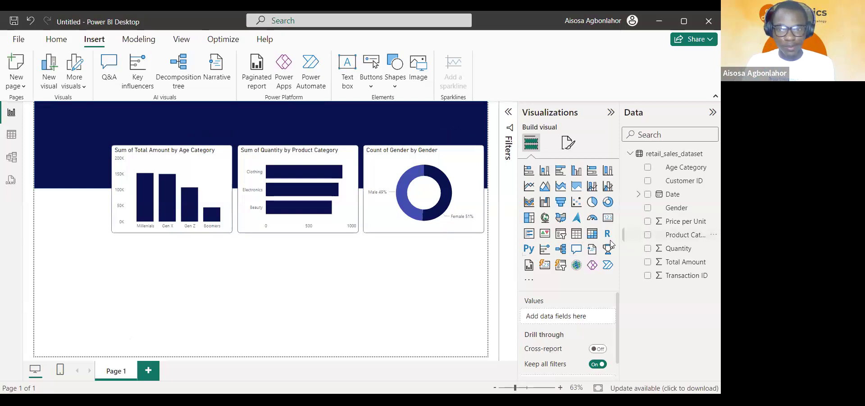
Add an empty line chart below the three charts, shift it down and resize it to match the row's width.
left_click(529, 186)
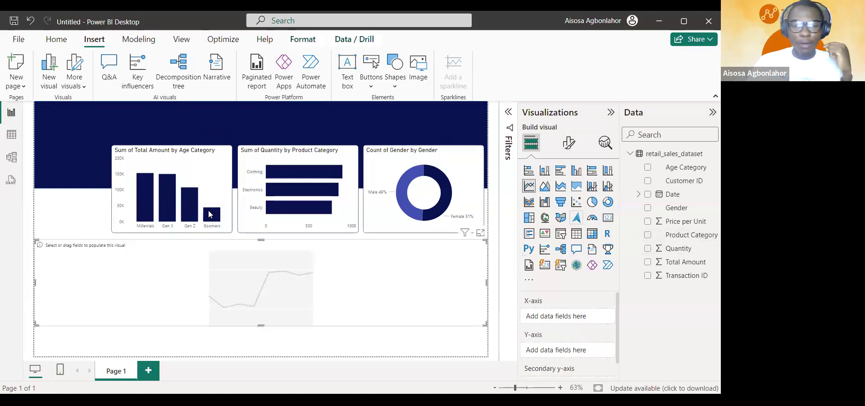
key("Down")
key("Down")
key("Down")
key("Down")
key("Down")
key("Down")
key("Down")
key("Down")
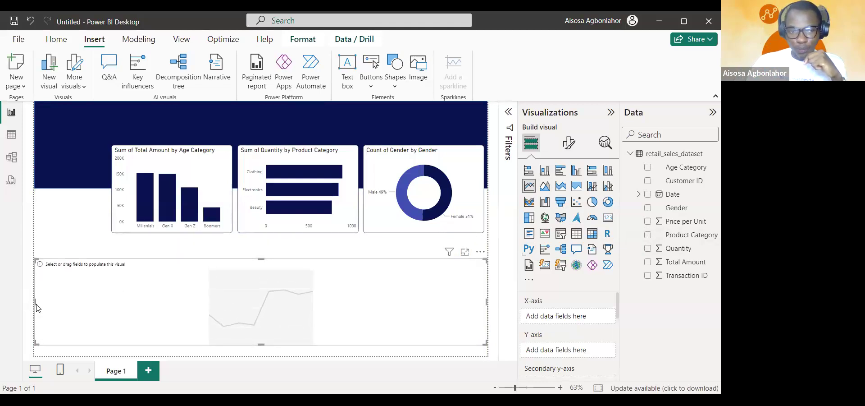
left_click_drag(36, 307, 117, 315)
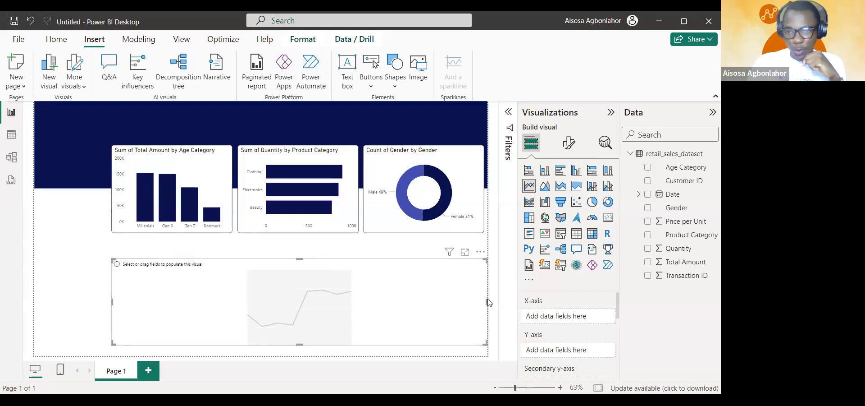
left_click_drag(485, 310, 474, 305)
left_click_drag(334, 344, 291, 349)
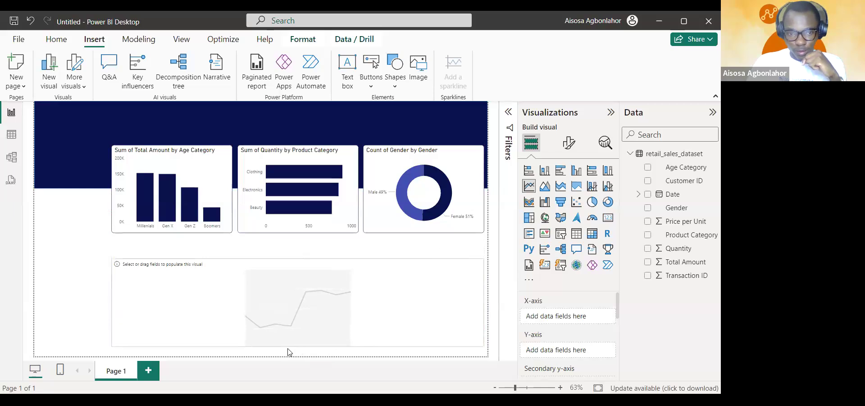
Select the age category, product category and gender charts together and move them down toward the empty line chart.
left_click(205, 231)
left_click(320, 228, "ctrl")
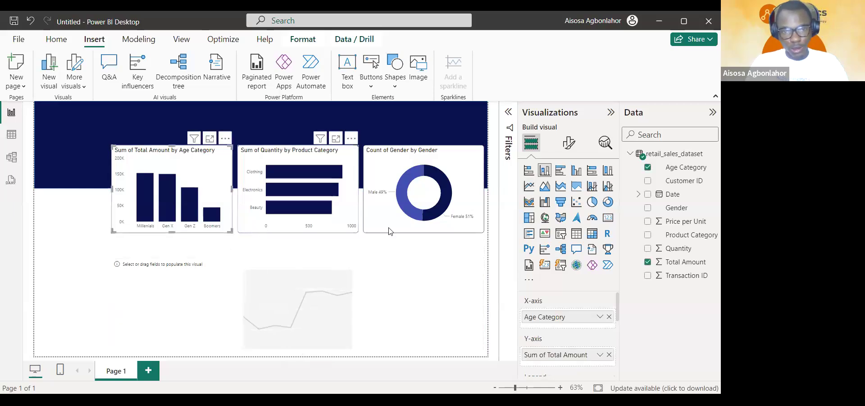
left_click(390, 230, "ctrl")
key("Down")
key("Down")
key("Down")
key("Down")
key("Down")
key("Down")
key("Down")
key("Down")
key("Down")
key("Down")
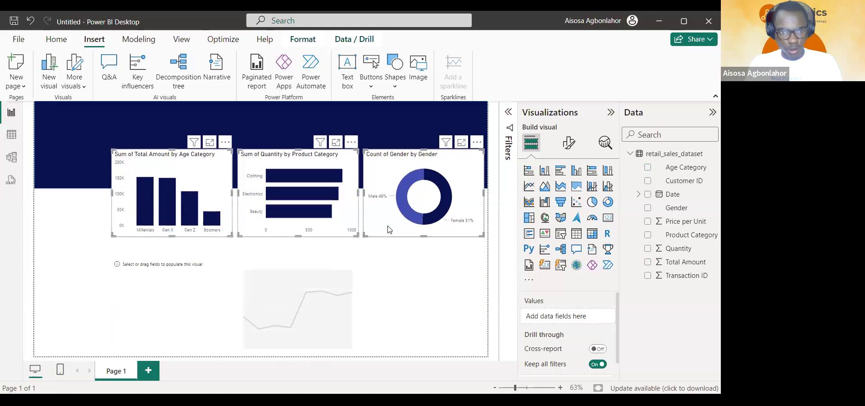
key("Down")
key("Down")
key("Down")
key("Down")
key("Down")
key("Down")
key("Down")
key("Down")
key("Down")
key("Down")
key("Down")
key("Down")
key("Down")
key("Down")
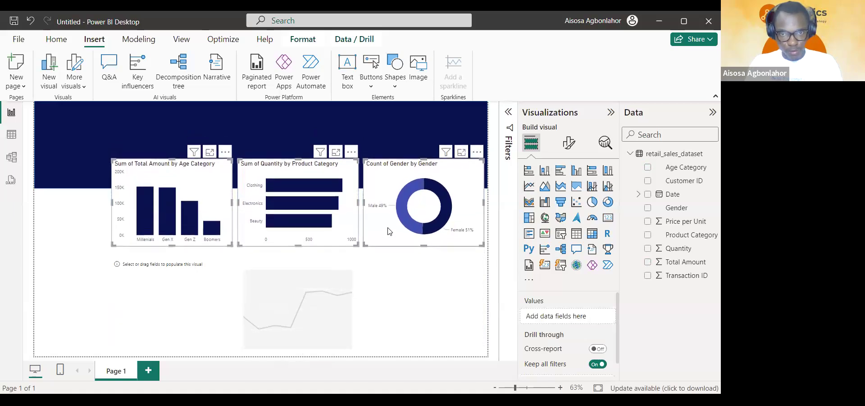
Extend the empty line chart's upper edge slightly upward, and then delete that chart.
left_click(298, 260)
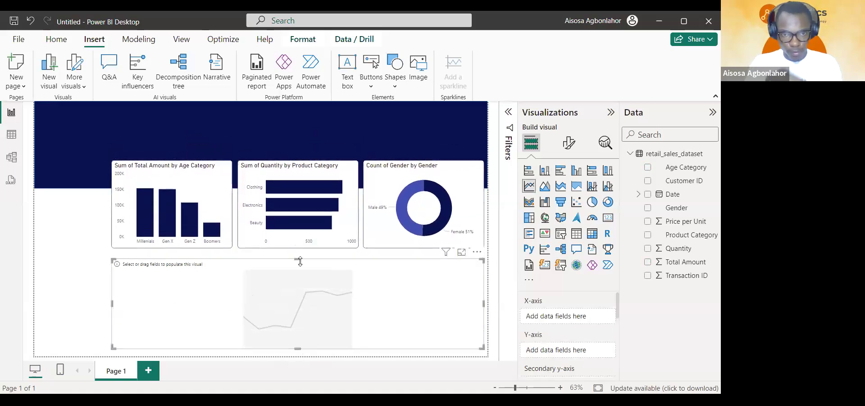
left_click_drag(297, 258, 293, 253)
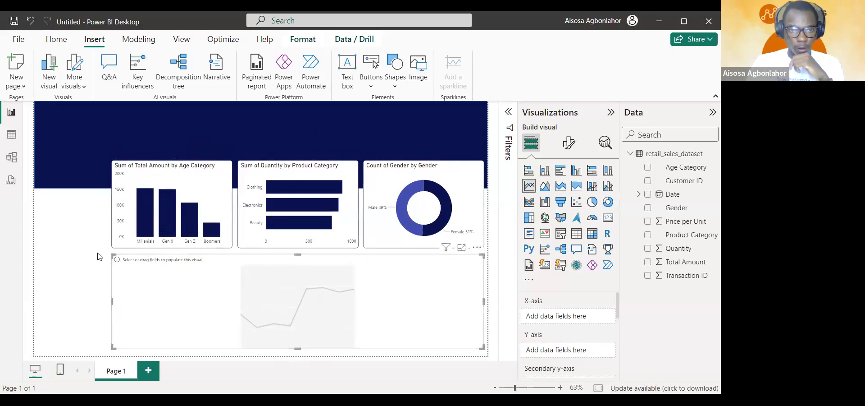
key("Escape")
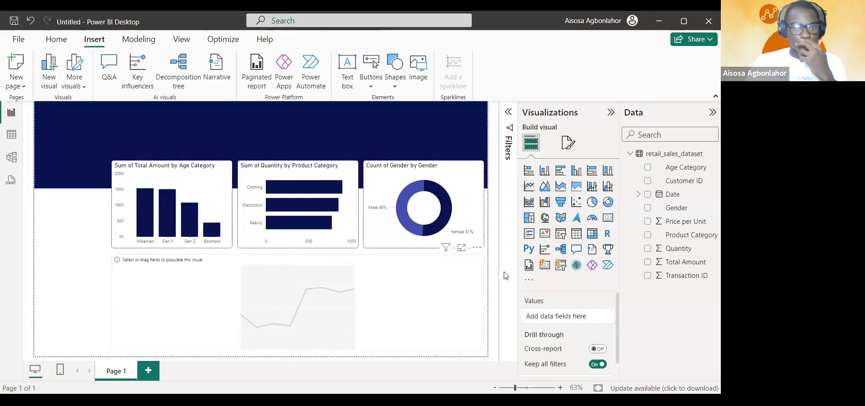
left_click(407, 275)
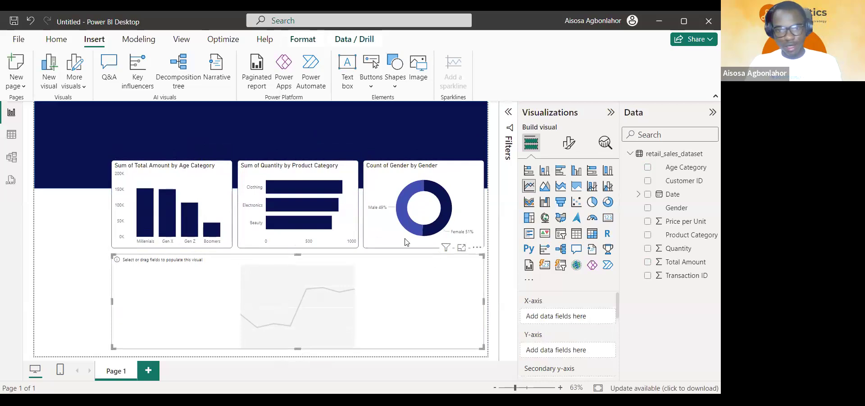
key("Delete")
Duplicate the product category bar chart, place the copy below the age category chart and widen it to span the row.
left_click(337, 256)
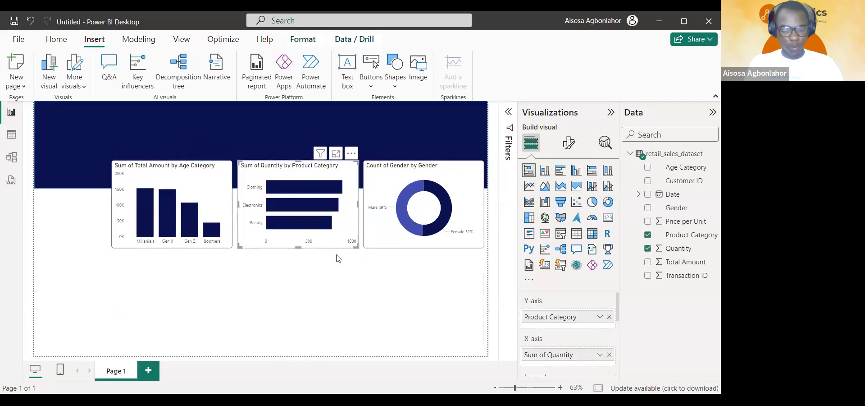
key("ctrl+c")
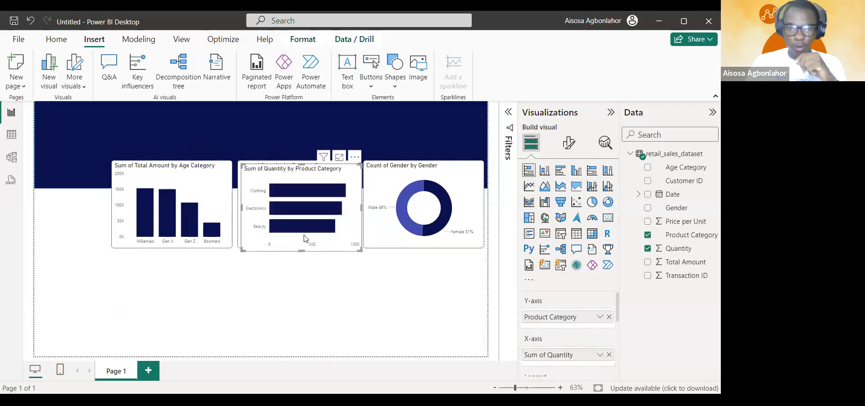
key("ctrl+v")
left_click_drag(149, 343, 179, 332)
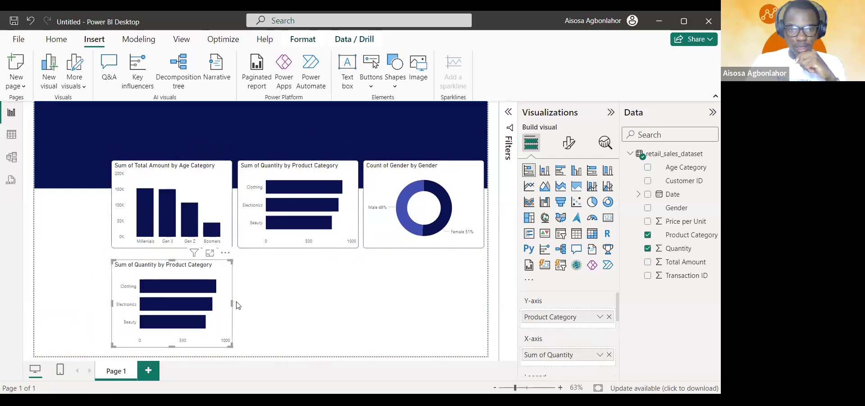
left_click_drag(232, 303, 484, 303)
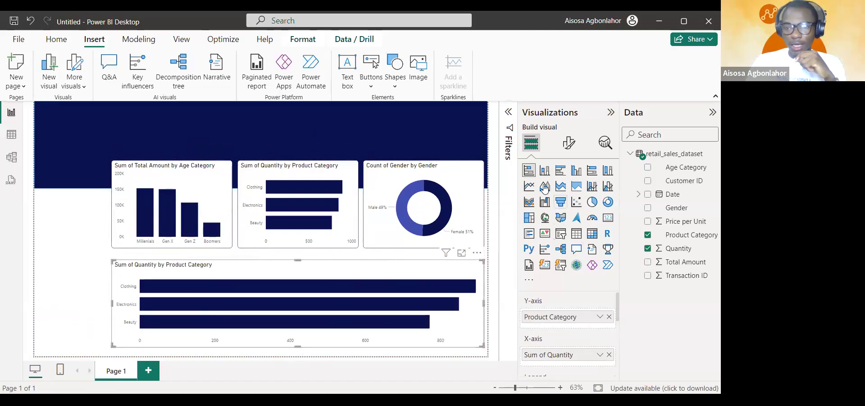
Convert the wide bar chart copy to a line chart and remove its Product Category and Quantity fields.
left_click(532, 186)
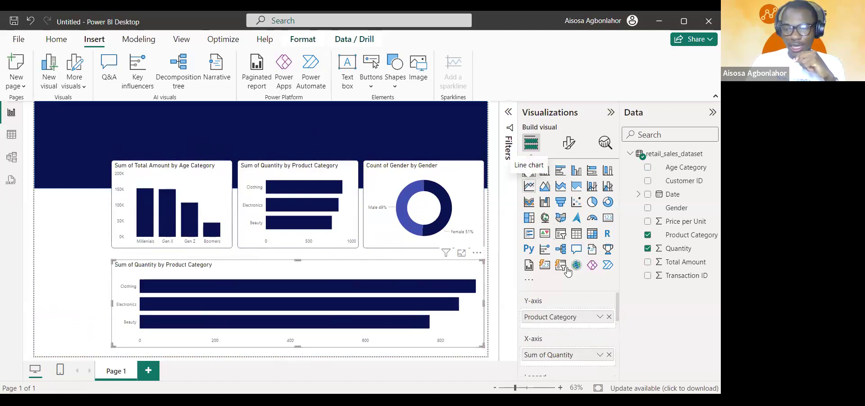
left_click(609, 316)
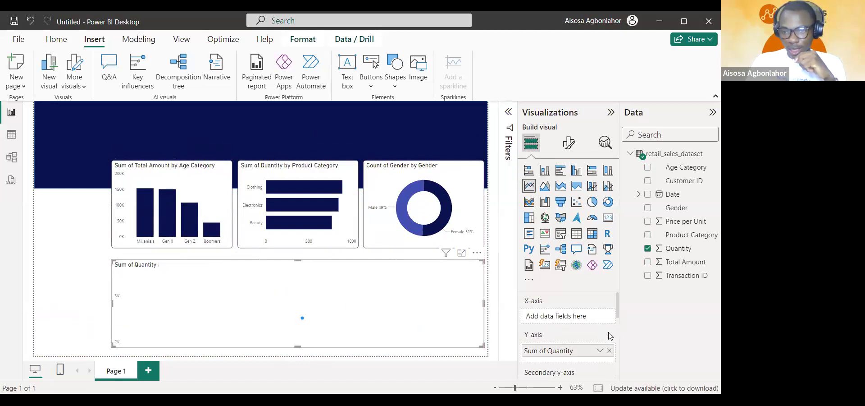
left_click(610, 354)
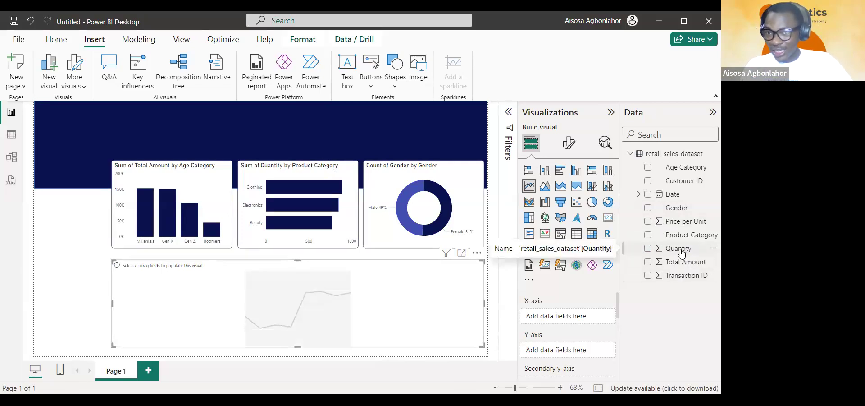
Plot Quantity on the line chart's y-axis against Date on the x-axis, keeping only the Month level, and deselect.
left_click_drag(682, 253, 562, 353)
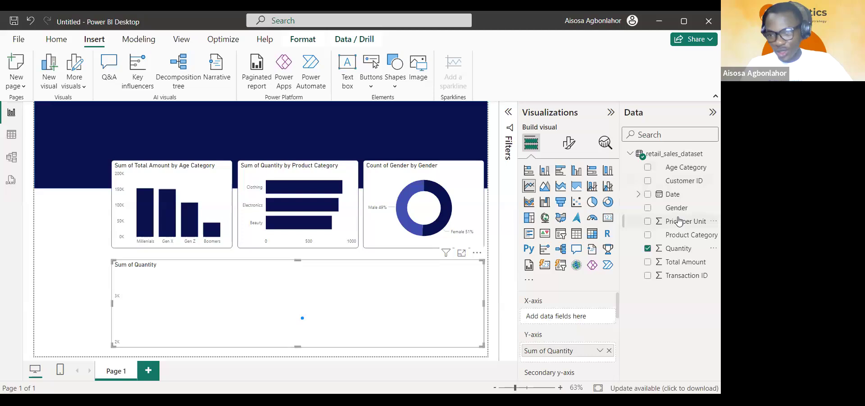
left_click_drag(673, 193, 568, 315)
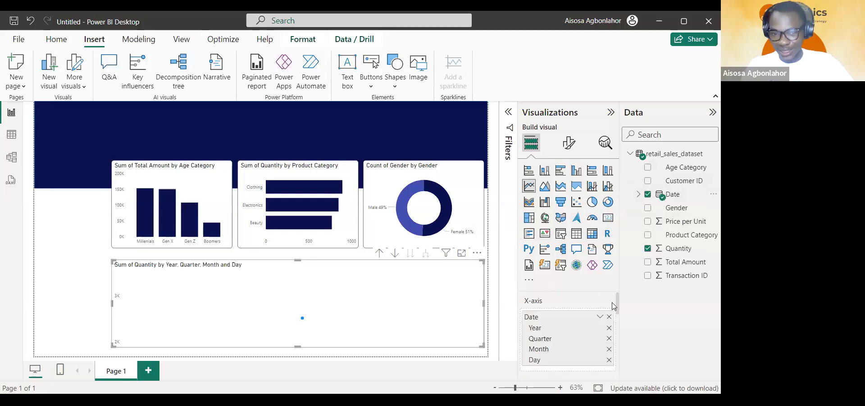
left_click(609, 329)
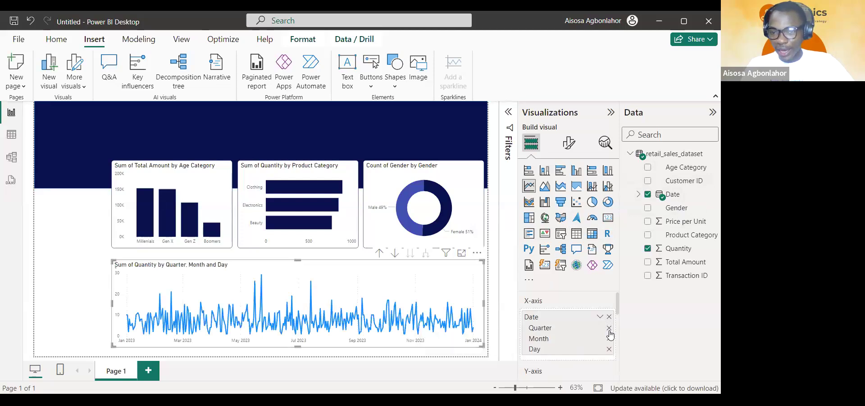
left_click(609, 329)
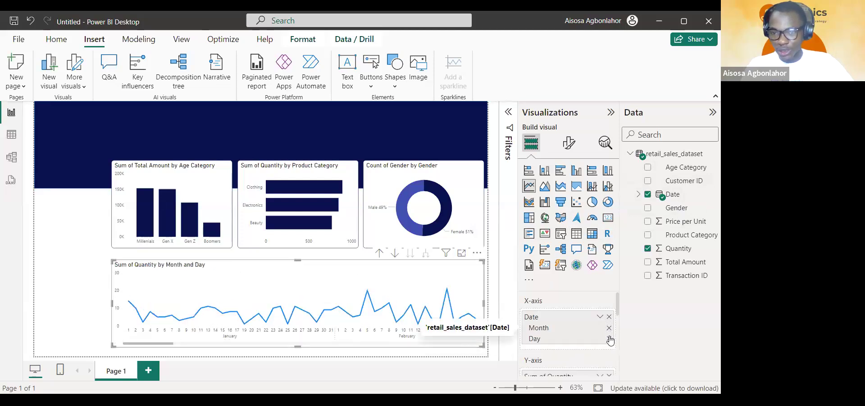
left_click(609, 339)
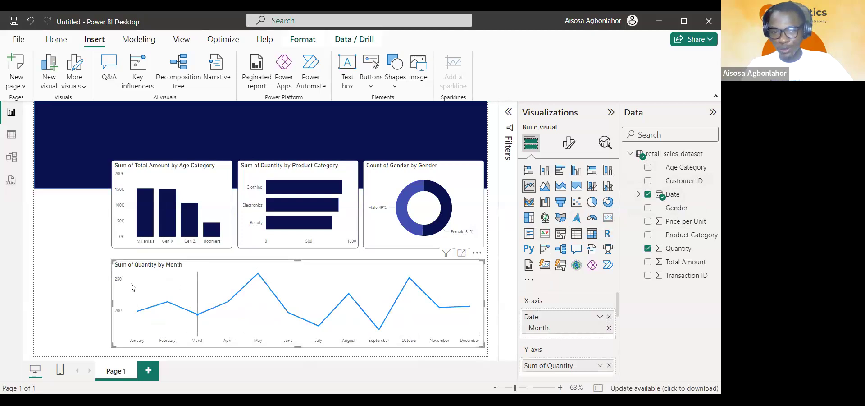
left_click(66, 310)
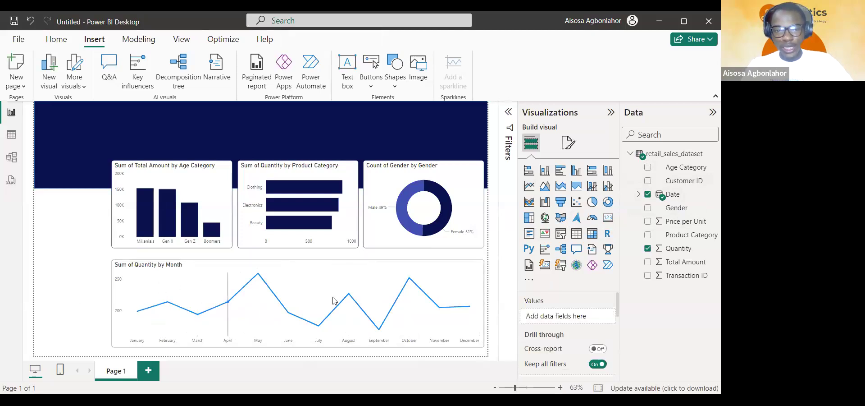
Extend the line chart's upper edge upward to narrow the gap below the three charts, and deselect it.
left_click(301, 268)
left_click_drag(297, 258, 288, 254)
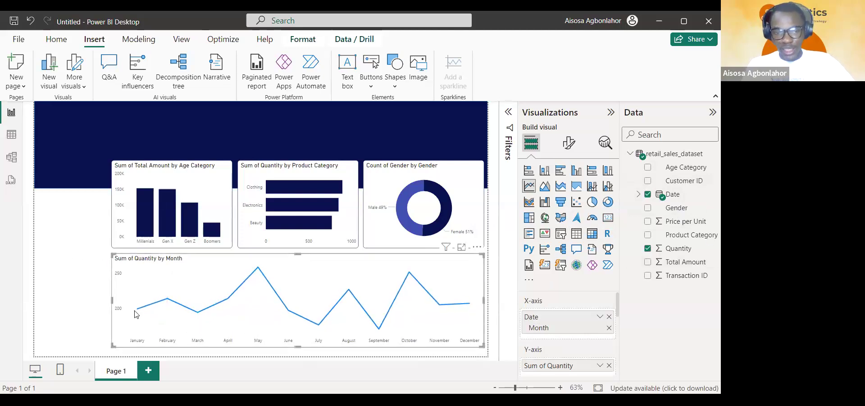
key("Escape")
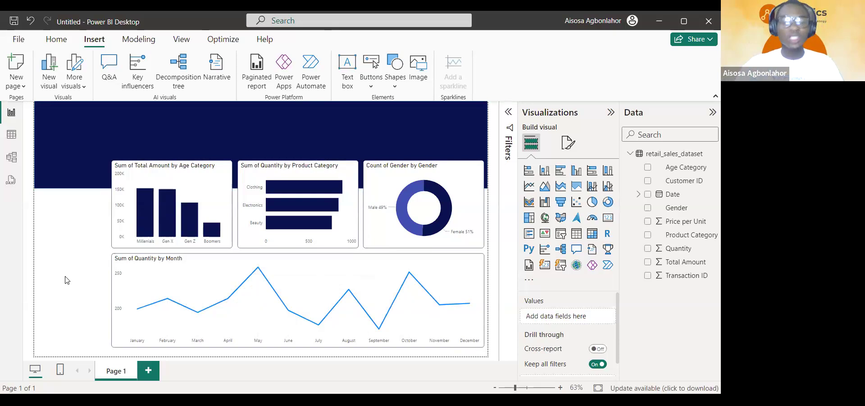
mouse_move(168, 309)
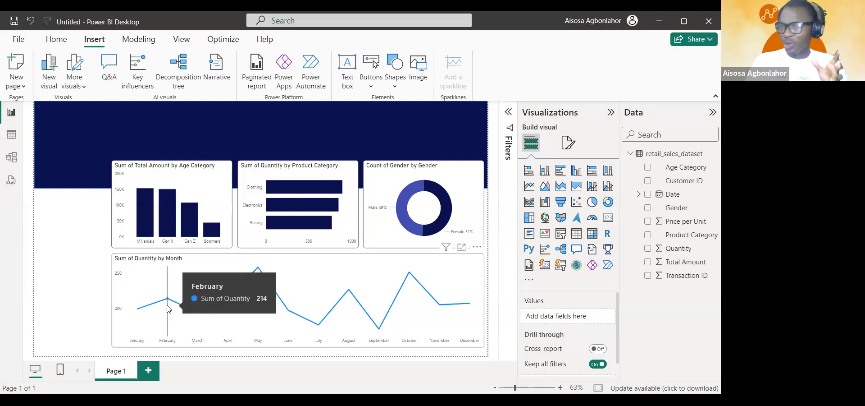
mouse_move(196, 324)
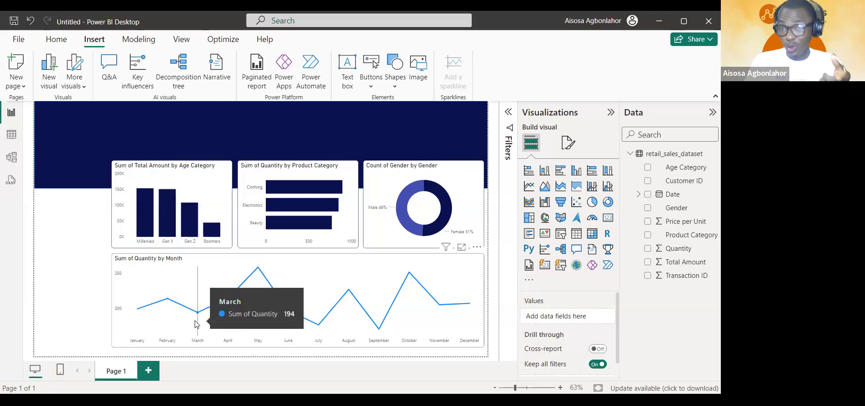
mouse_move(243, 285)
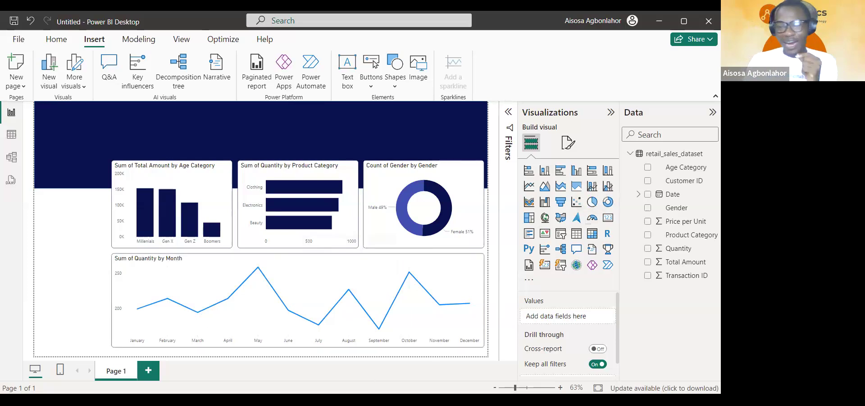
Set the monthly quantity line chart's line interpolation type to Smooth.
left_click(402, 261)
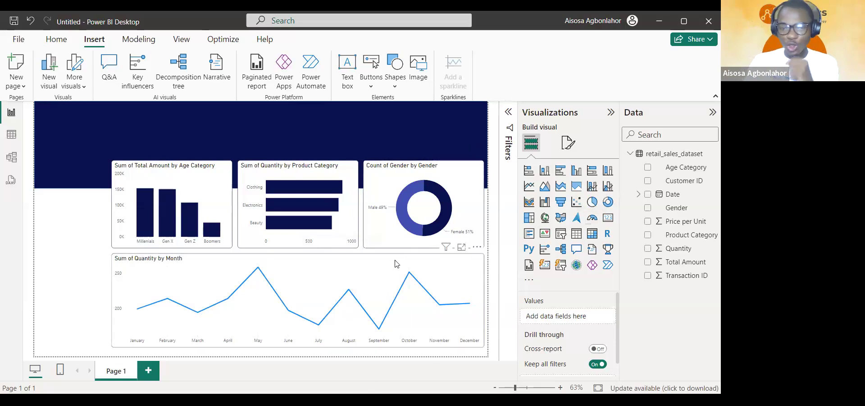
left_click(569, 144)
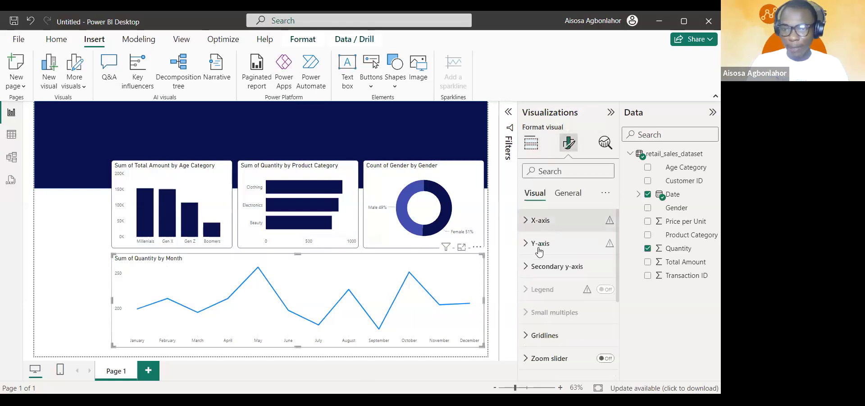
scroll(539, 257, "down", 1)
scroll(539, 268, "up", 1)
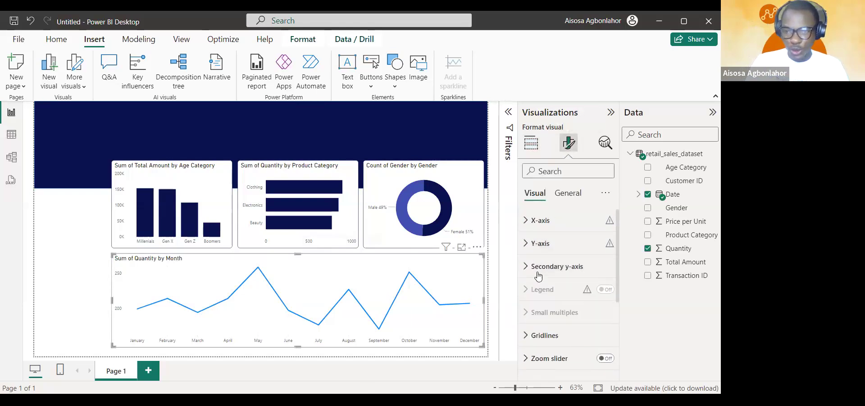
left_click(538, 228)
scroll(538, 230, "down", 3)
scroll(537, 228, "up", 3)
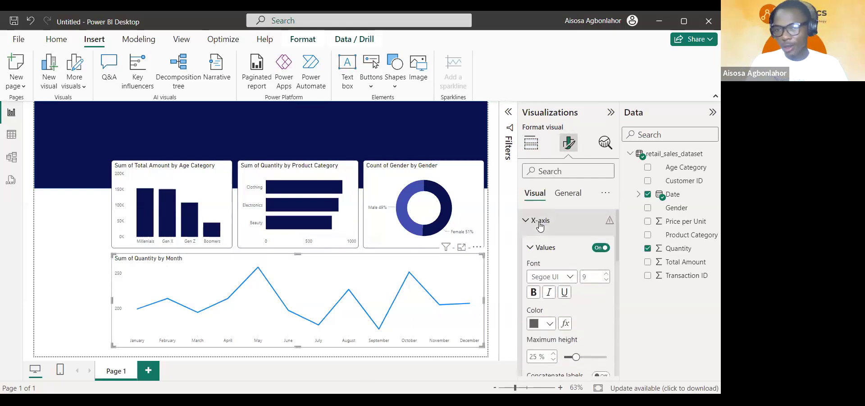
left_click(540, 227)
scroll(540, 230, "down", 4)
left_click(537, 280)
scroll(567, 293, "down", 2)
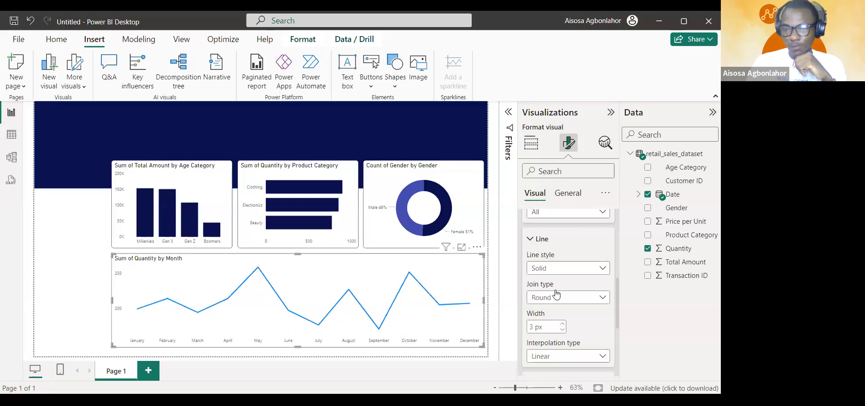
scroll(561, 311, "down", 1)
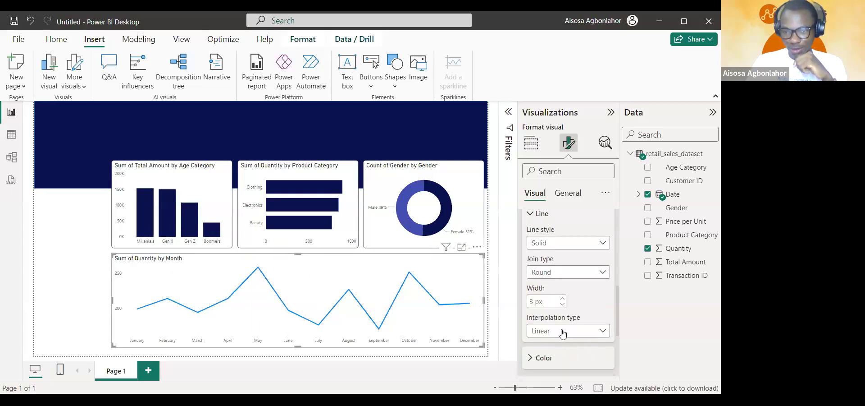
left_click(562, 332)
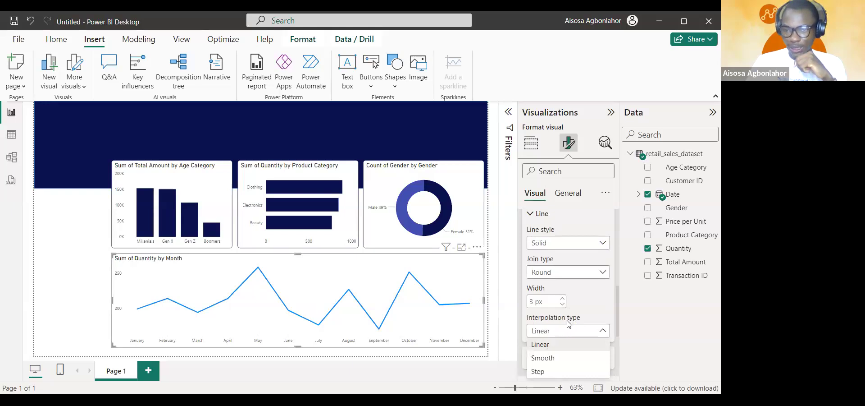
left_click(552, 357)
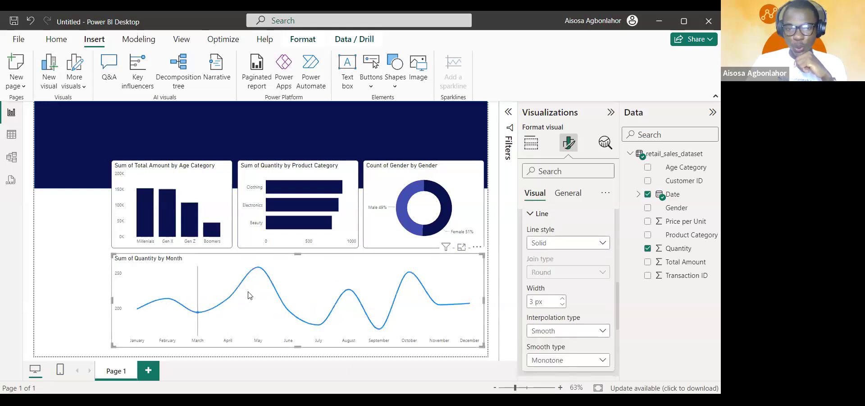
Recolor the monthly quantity line with the dark navy used in the other charts and deselect the chart.
scroll(585, 325, "down", 1)
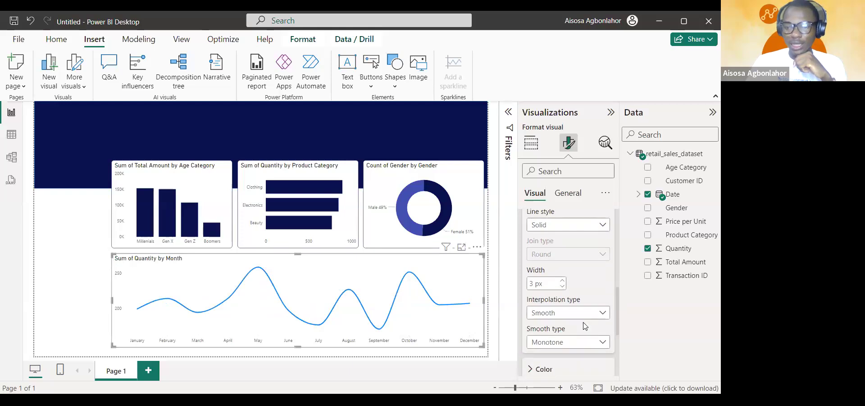
scroll(585, 326, "down", 3)
left_click(548, 311)
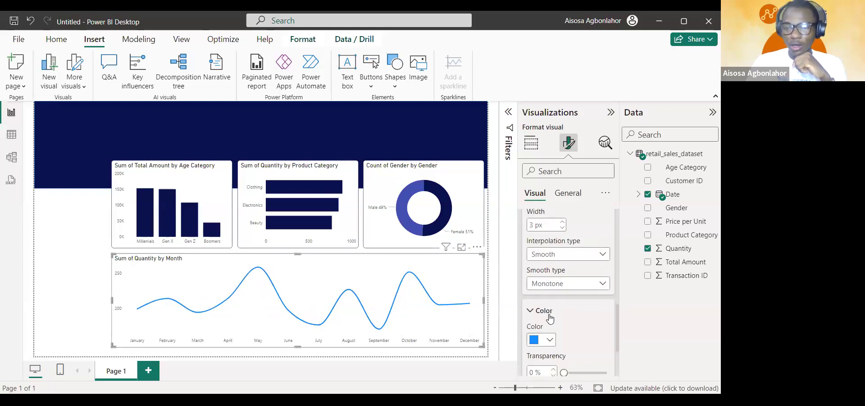
scroll(549, 319, "down", 3)
left_click(549, 291)
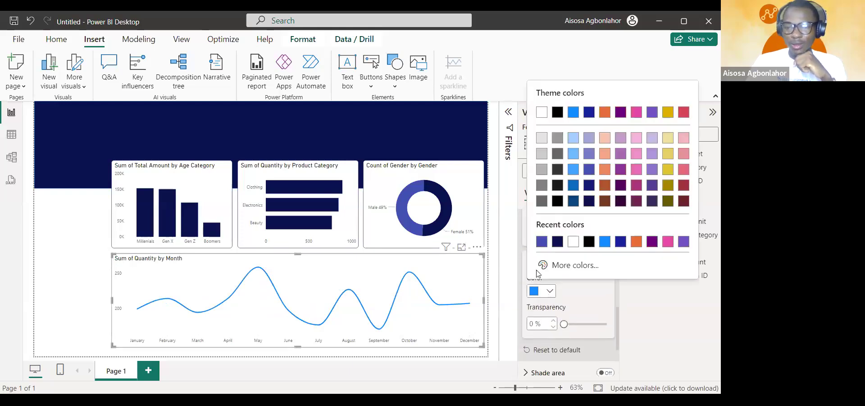
left_click(557, 241)
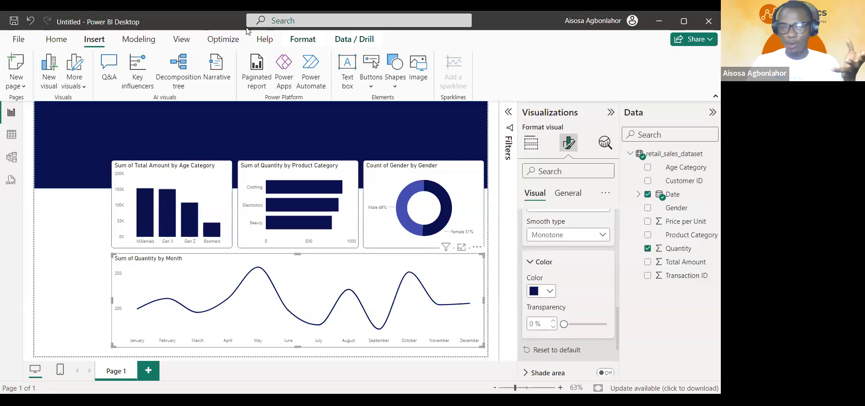
key("Escape")
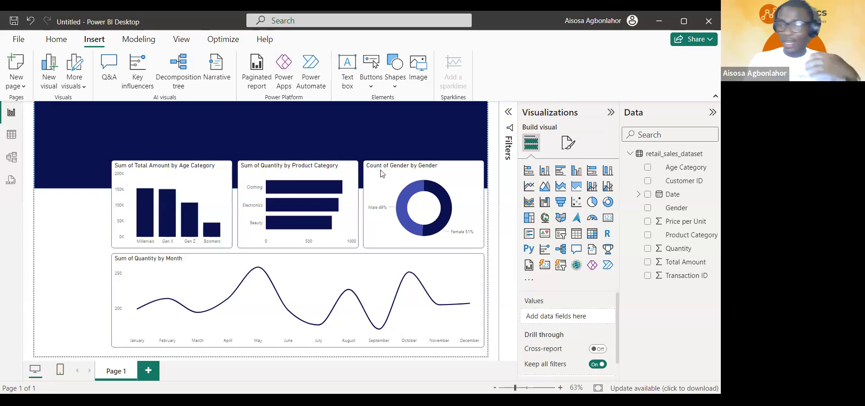
Add an empty card visual and place it in the navy header band above the product category chart.
mouse_move(330, 272)
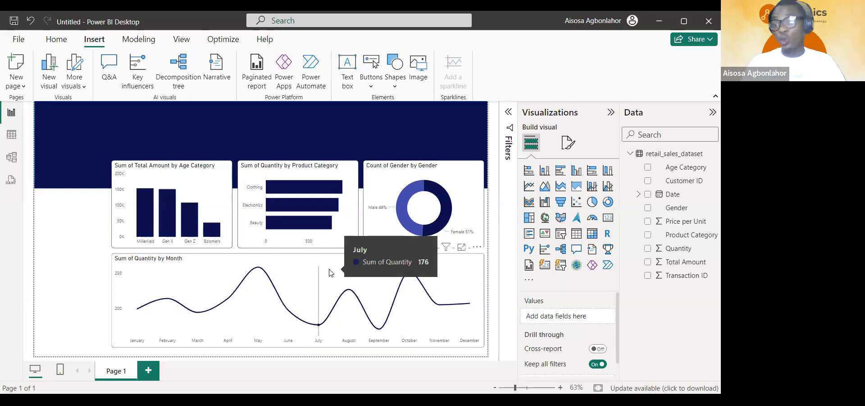
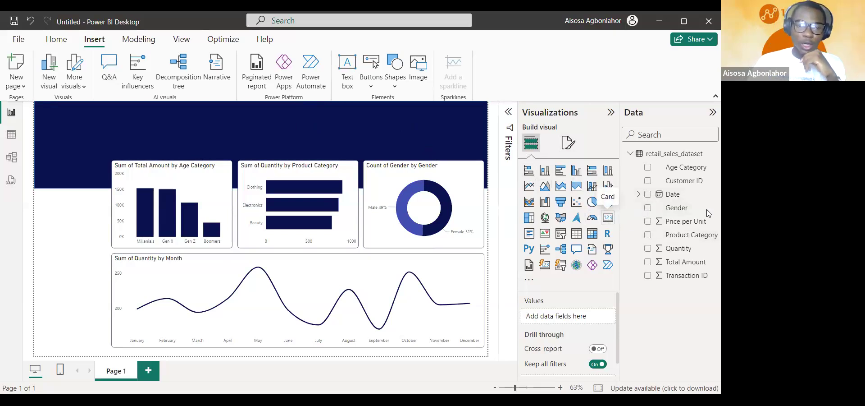
left_click(610, 220)
left_click_drag(188, 143, 259, 133)
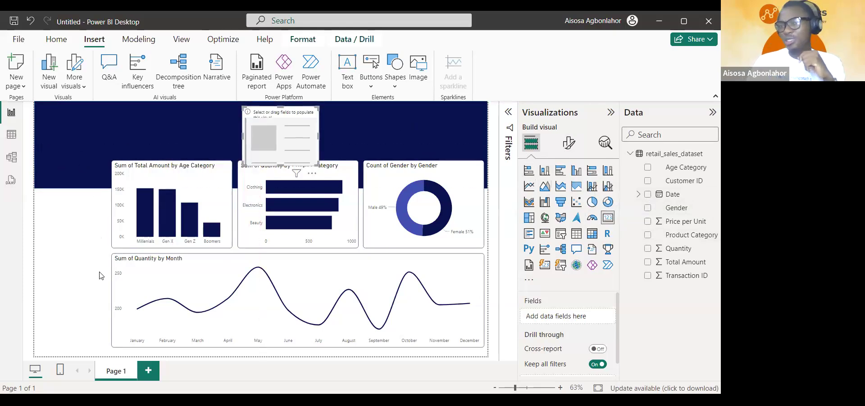
Insert a rounded rectangle beside the charts, sized as a narrow column from the age category chart's top to the line chart's lower edge.
left_click(396, 80)
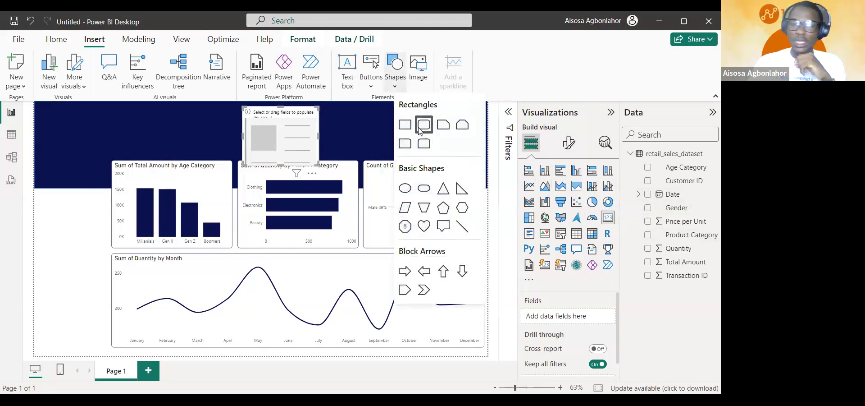
left_click(424, 125)
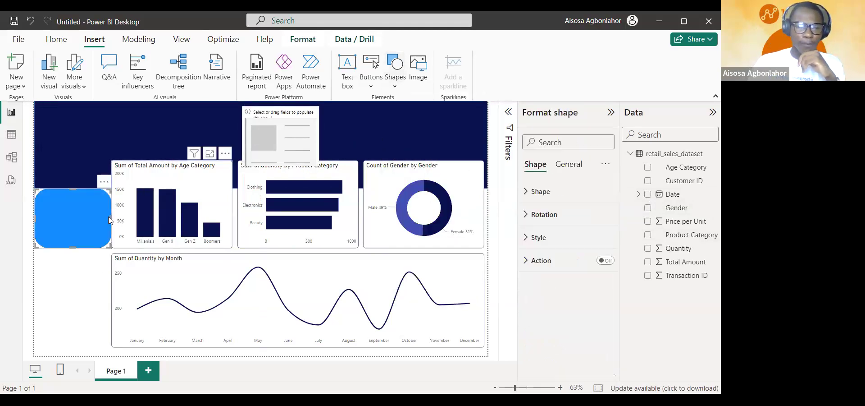
left_click_drag(106, 220, 101, 222)
left_click_drag(62, 205, 69, 174)
left_click(69, 176)
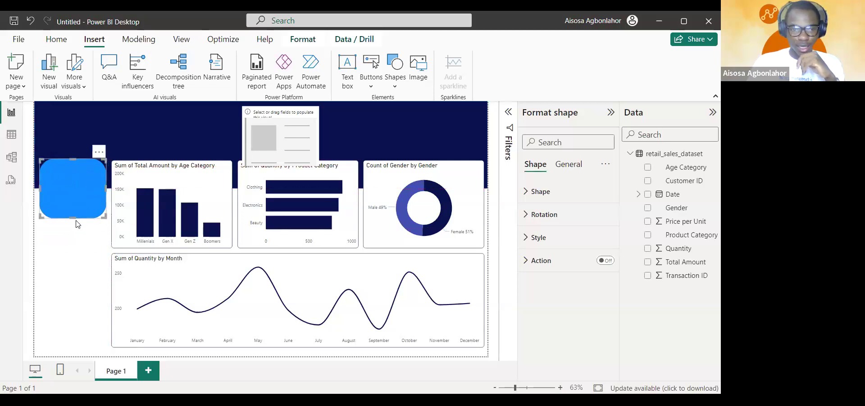
left_click_drag(70, 268, 54, 350)
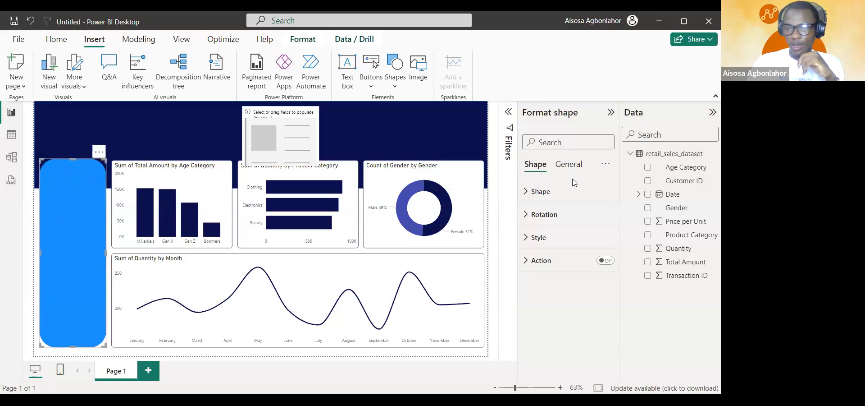
Give the rounded rectangle a white fill and a dark navy border.
left_click(538, 237)
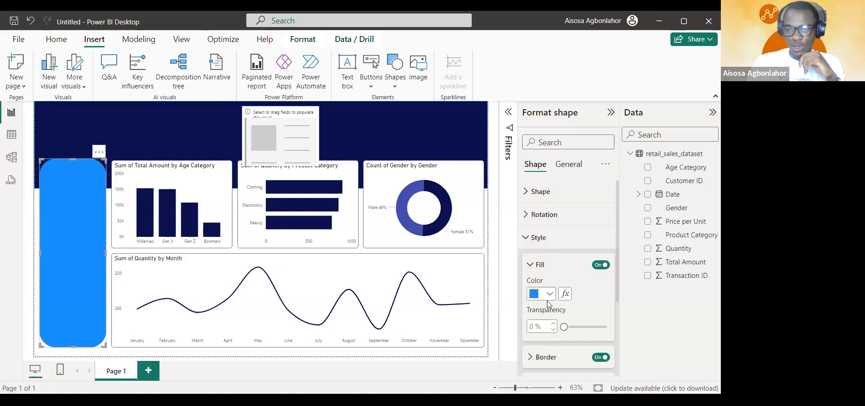
left_click(545, 295)
left_click(574, 245)
scroll(587, 282, "down", 2)
left_click(543, 271)
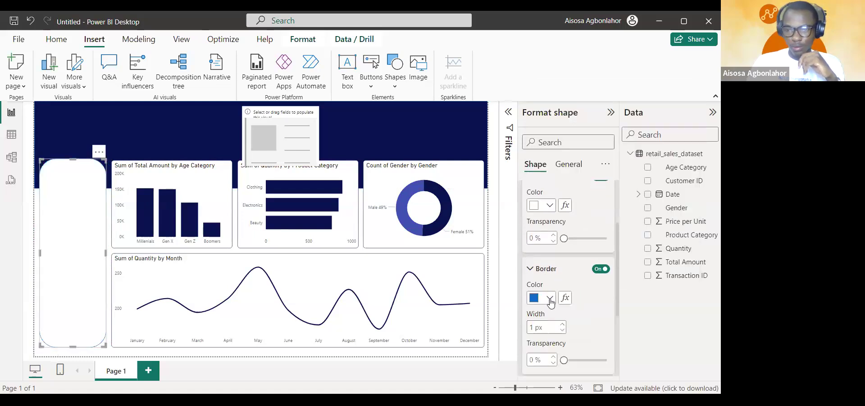
left_click(550, 298)
left_click(556, 249)
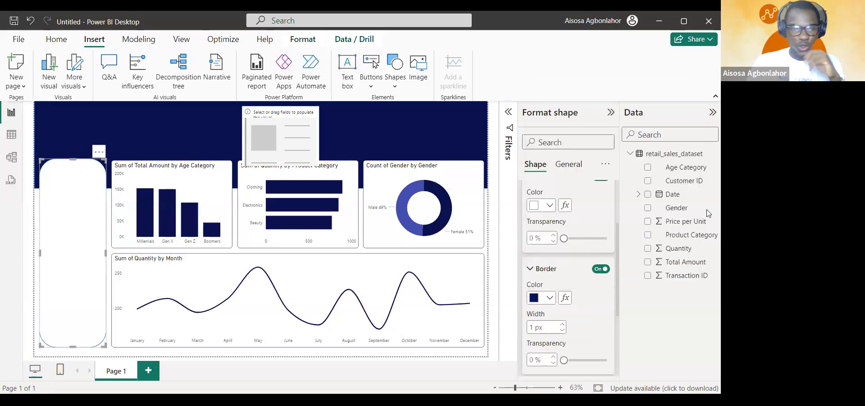
Show Total Amount in the empty card and fit it inside the upper part of the rounded white rectangle.
left_click_drag(151, 195, 99, 193)
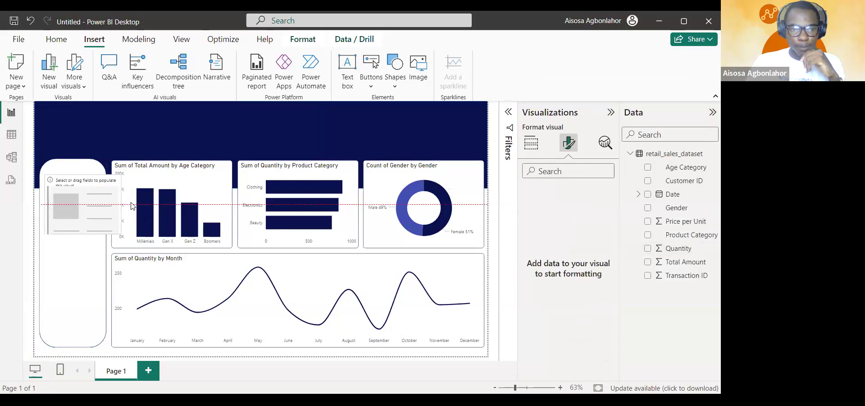
left_click(530, 143)
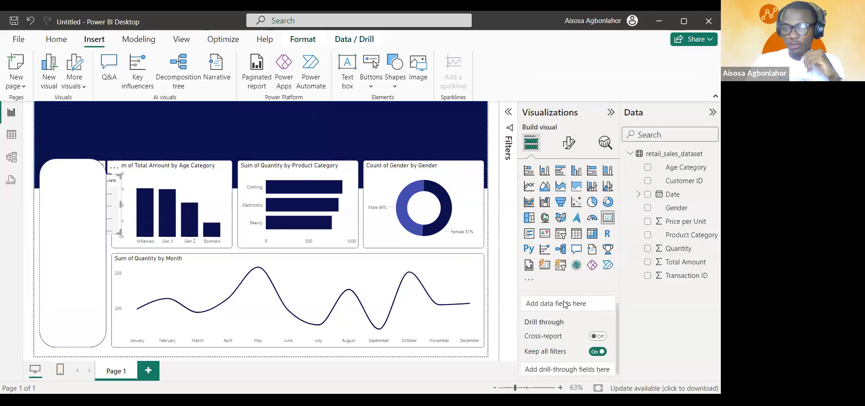
scroll(570, 303, "up", 1)
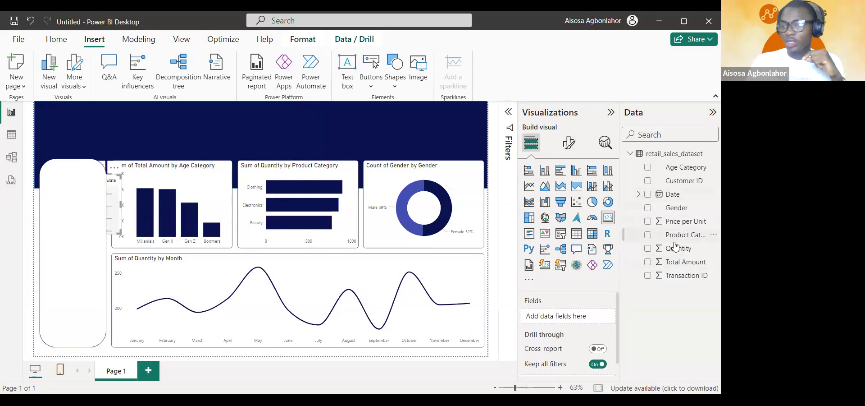
left_click_drag(679, 266, 531, 311)
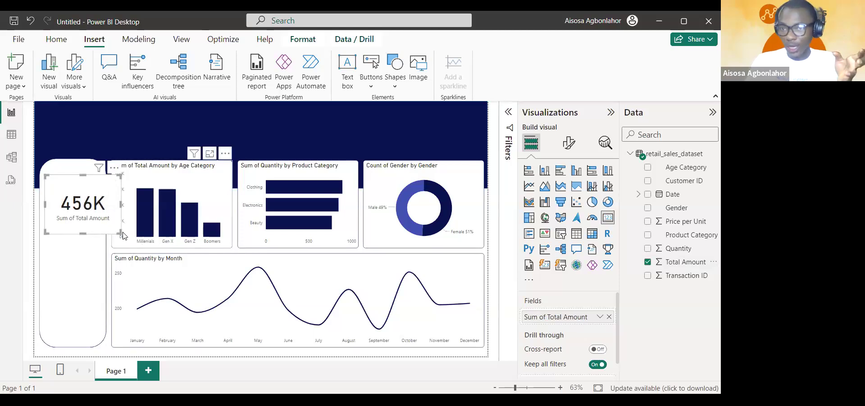
left_click_drag(121, 234, 84, 213)
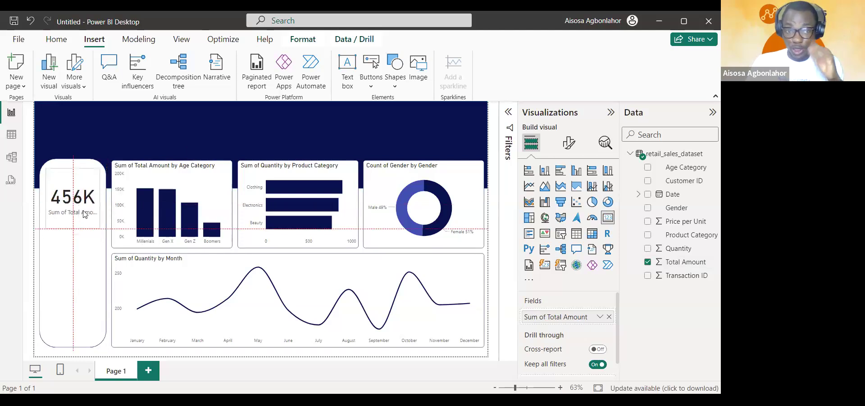
Set the Total Amount card's background color to dark navy.
left_click(569, 142)
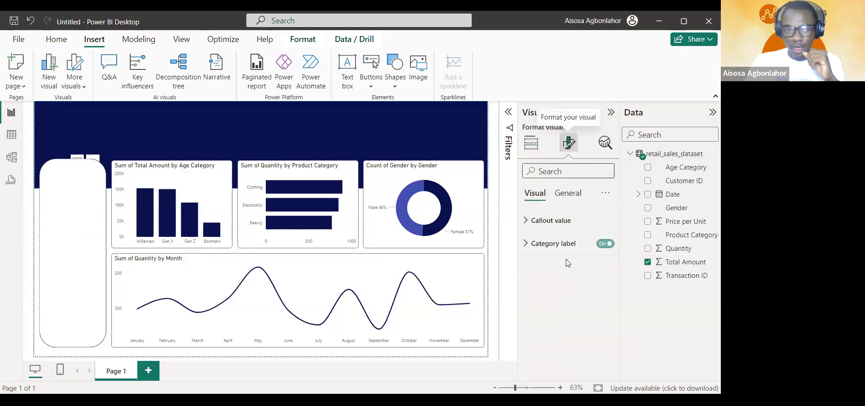
left_click(558, 193)
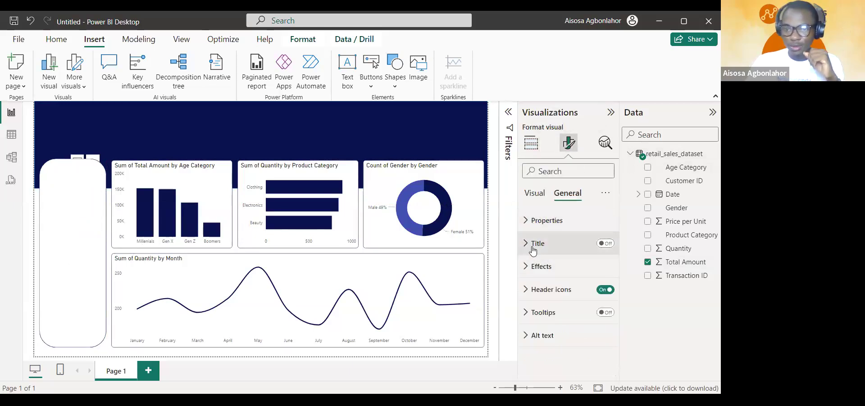
left_click(547, 266)
scroll(547, 265, "down", 1)
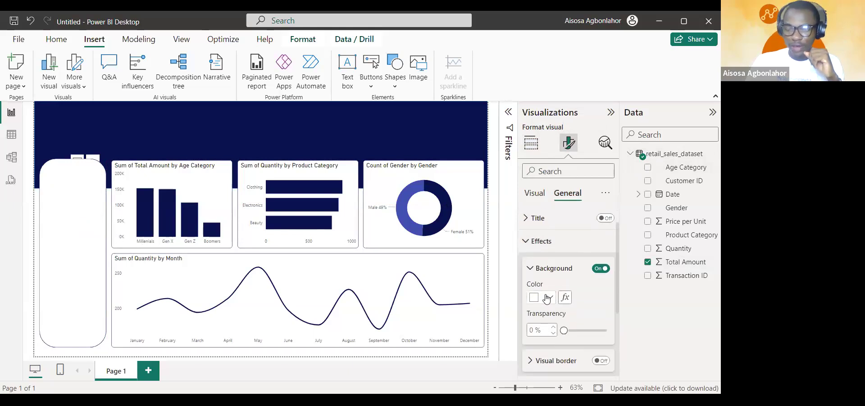
left_click(547, 297)
left_click(541, 247)
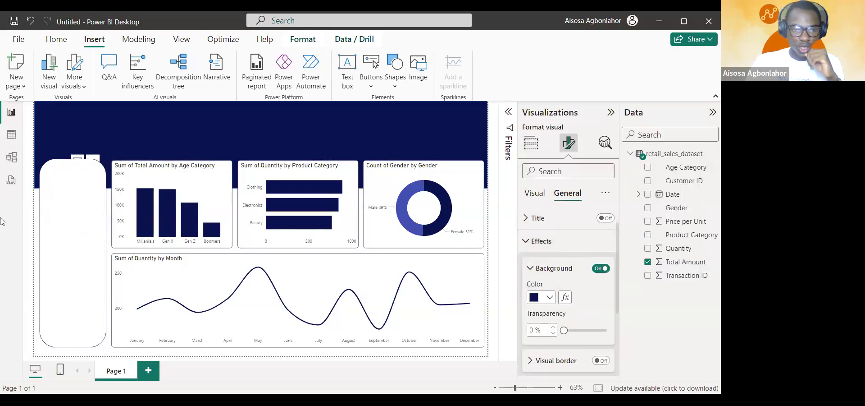
Turn off the Total Amount card's category label and set its callout value color to white.
left_click(529, 247)
left_click(537, 194)
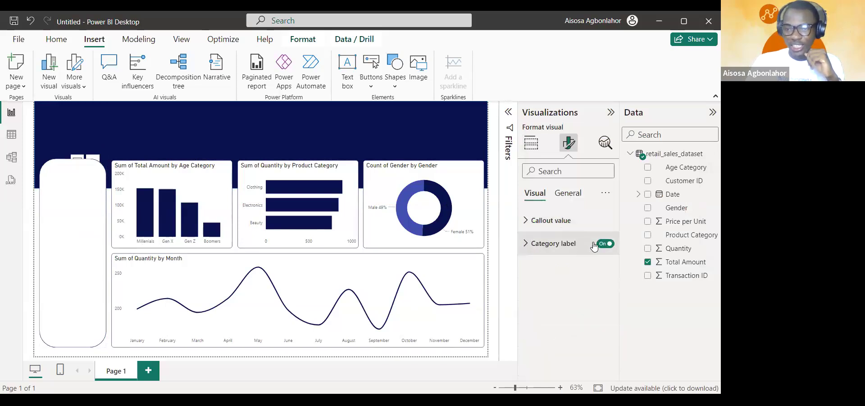
left_click(605, 243)
left_click(555, 221)
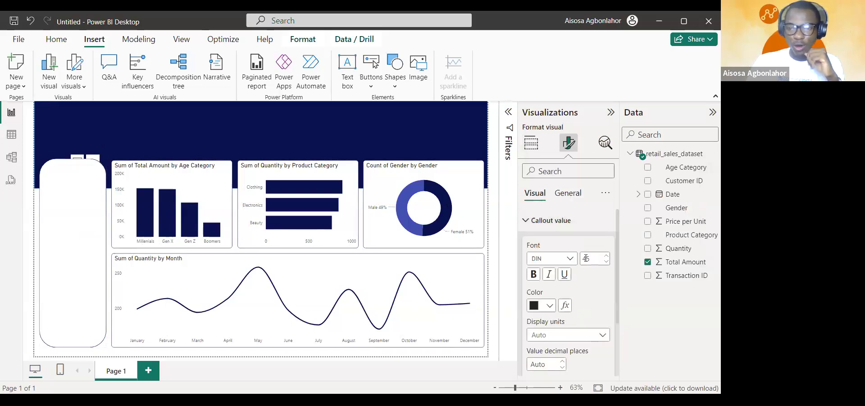
left_click(549, 309)
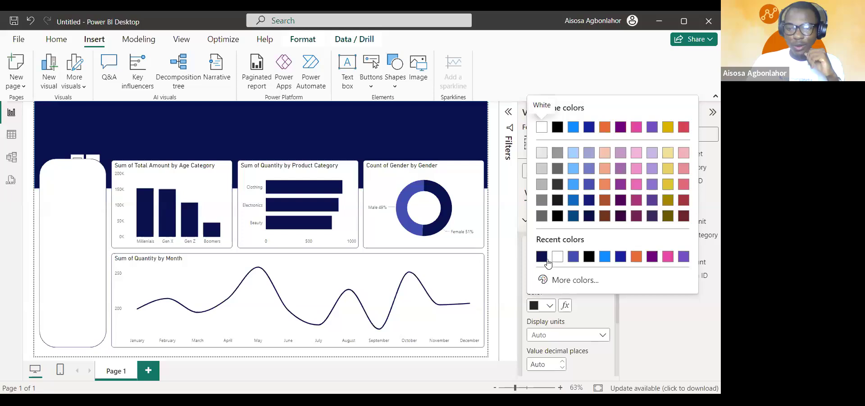
left_click(545, 258)
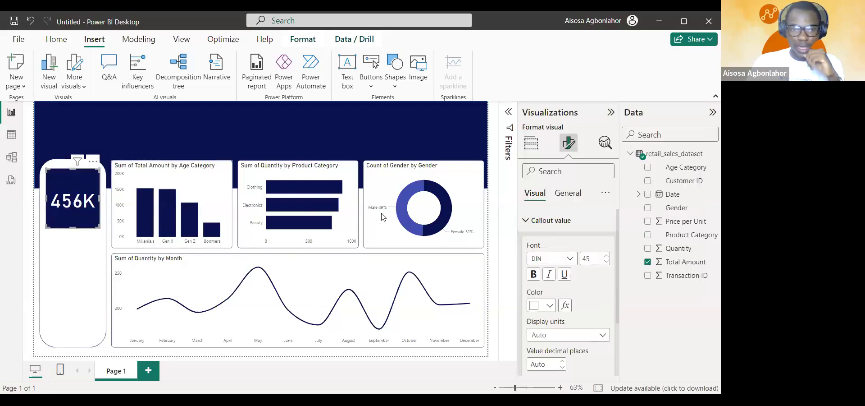
Reduce the Total Amount card's callout value font size to 35.
left_click(604, 262)
left_click(604, 261)
left_click(604, 262)
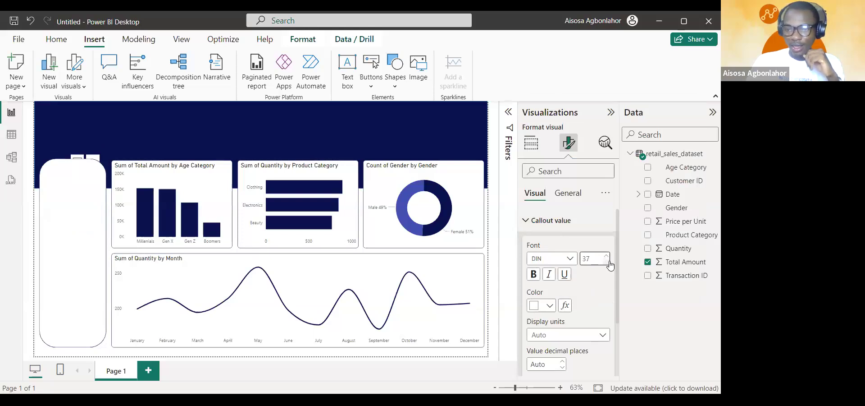
left_click(608, 261)
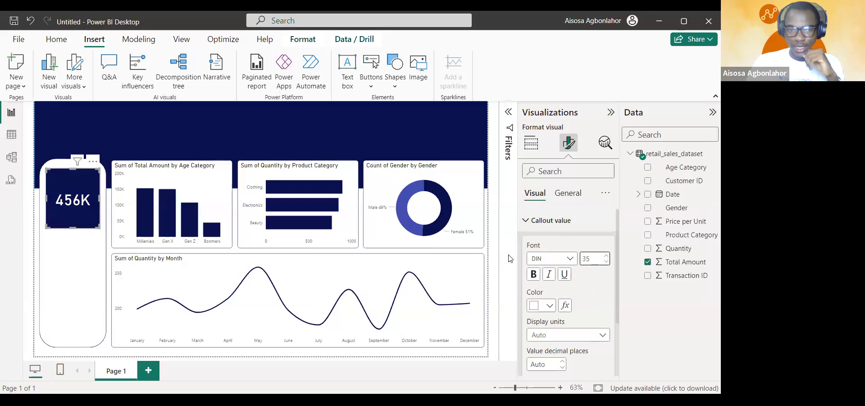
left_click(494, 228)
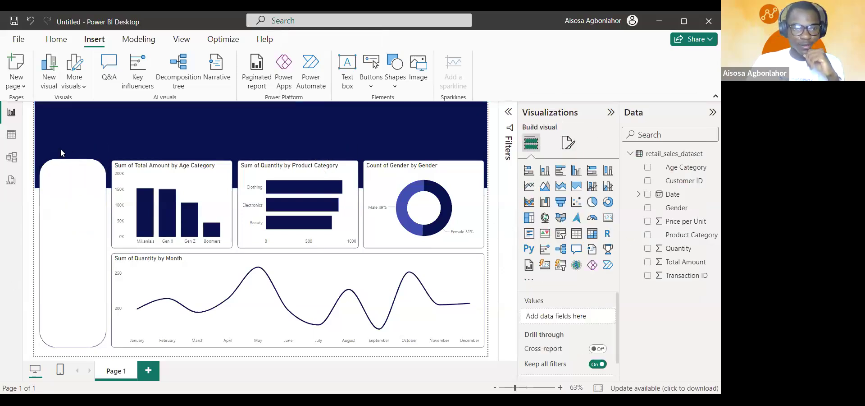
Send the rounded white rectangle backward so it sits behind the Total Amount card.
left_click(82, 267)
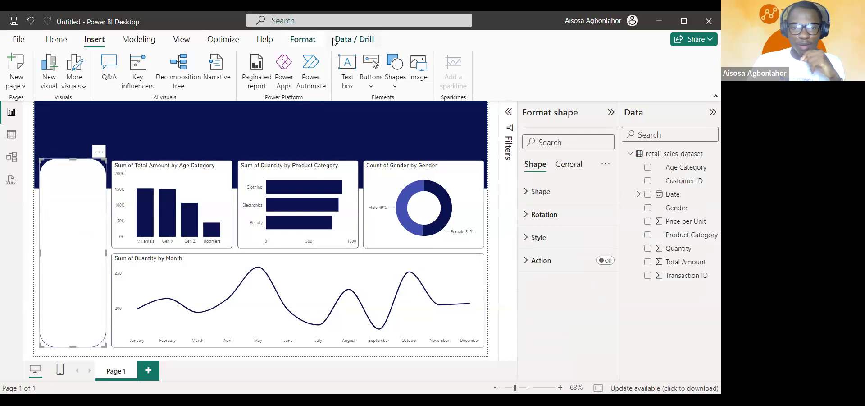
left_click(303, 40)
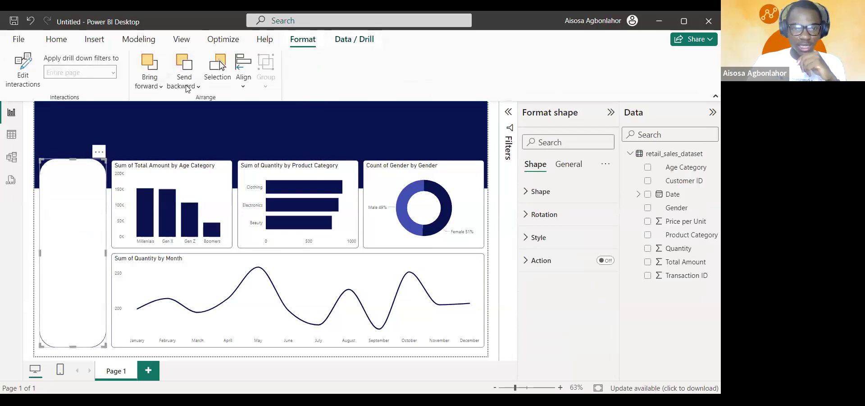
left_click(181, 66)
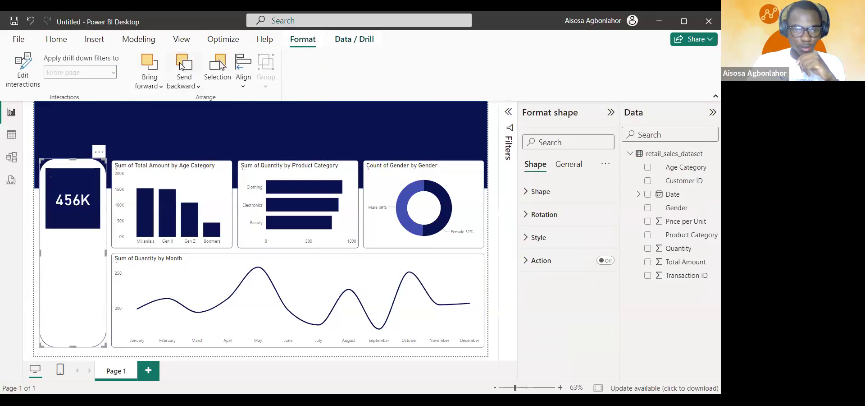
left_click(214, 123)
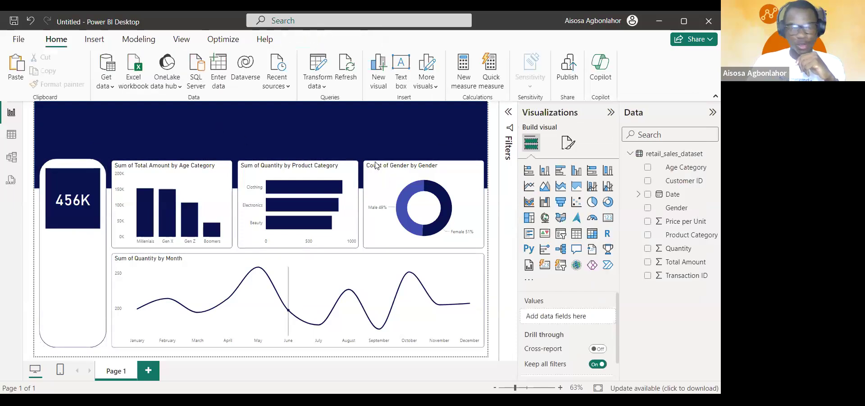
Turn on the visual border of the Total Amount card and expand its border settings.
left_click(70, 225)
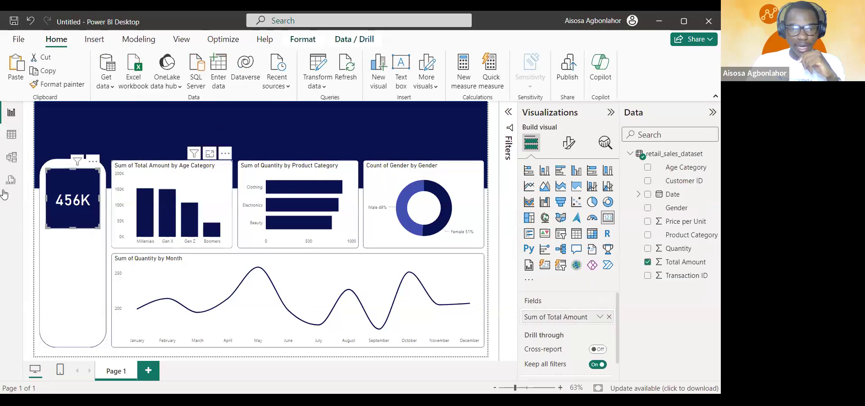
left_click(567, 143)
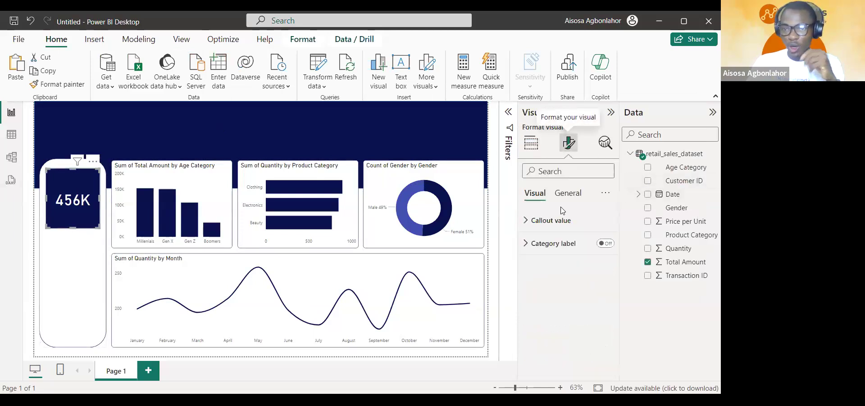
left_click(563, 193)
left_click(543, 285)
left_click(545, 285)
left_click(541, 270)
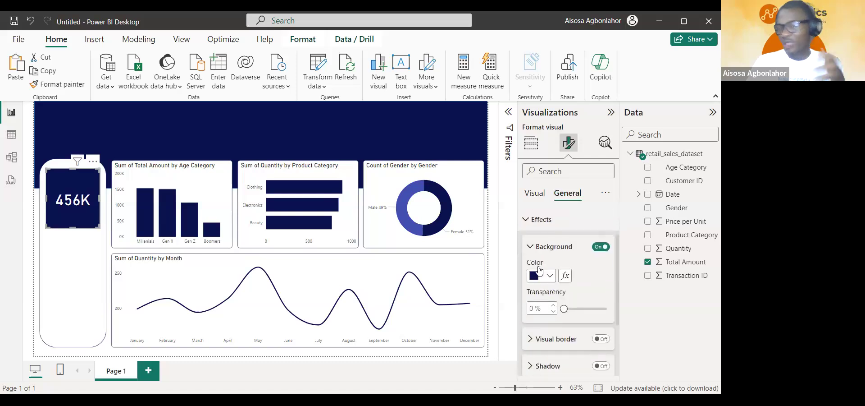
scroll(539, 273, "down", 2)
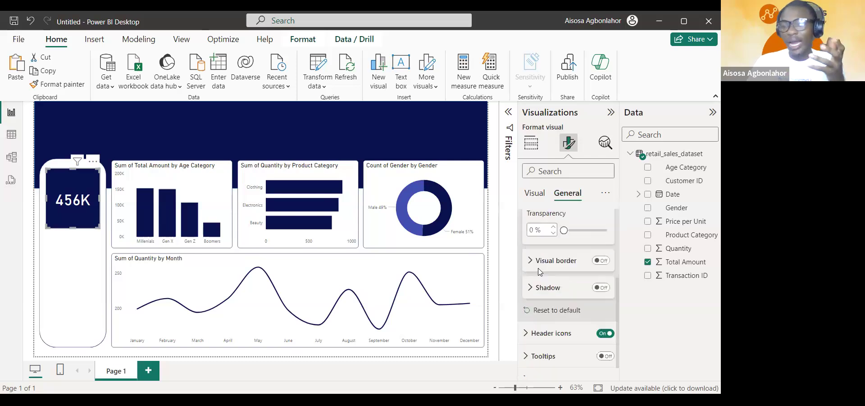
left_click(602, 262)
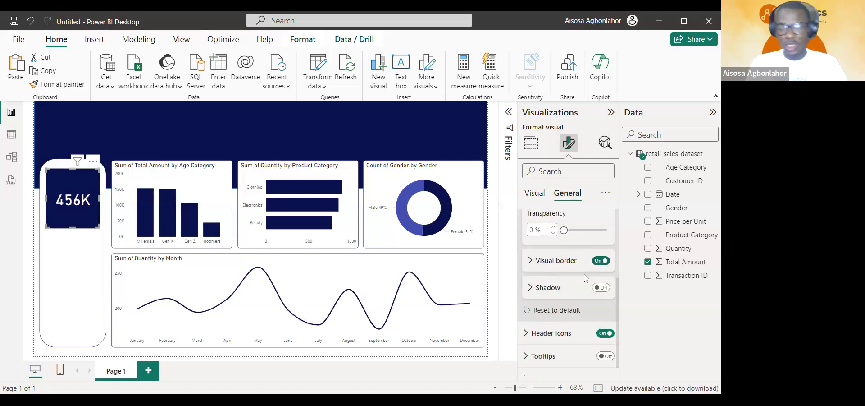
left_click(534, 266)
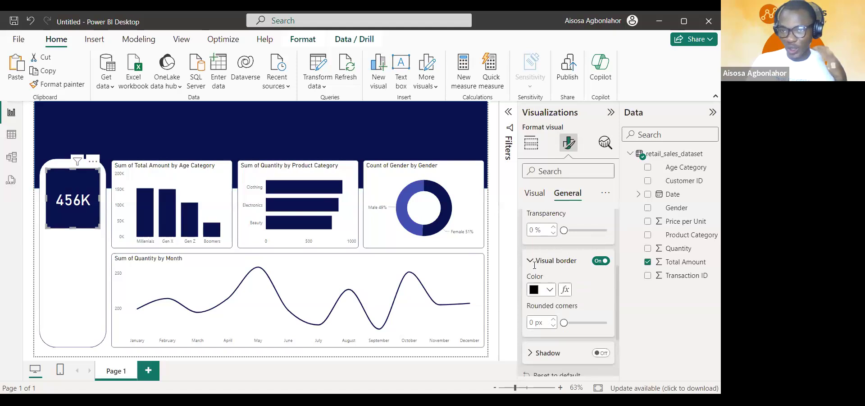
Set the rounded corners of the Total Amount card's border to 7 px.
scroll(534, 266, "down", 1)
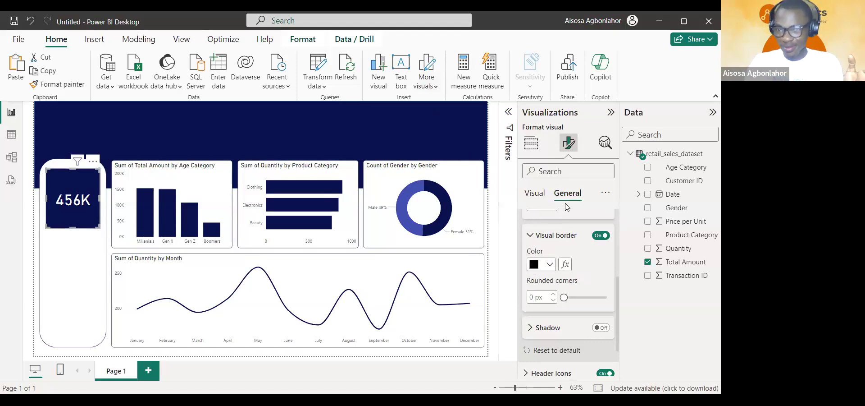
scroll(567, 256, "down", 1)
scroll(560, 273, "up", 1)
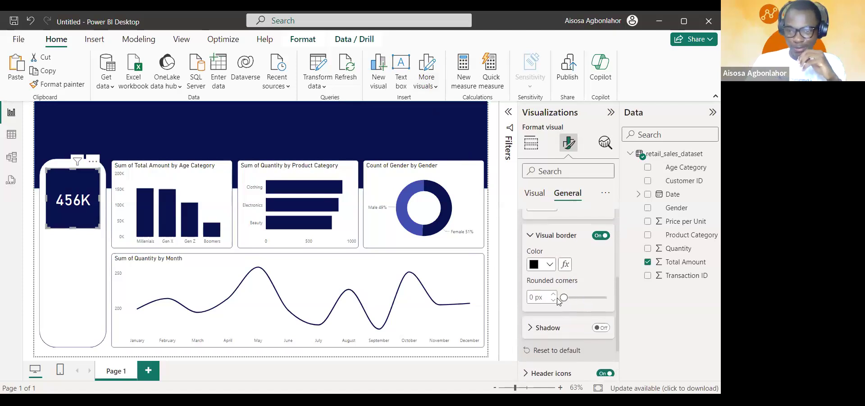
left_click_drag(564, 297, 574, 297)
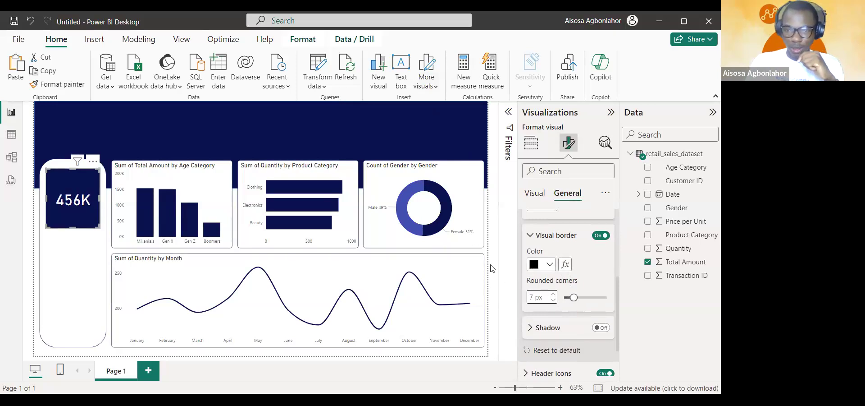
left_click(28, 301)
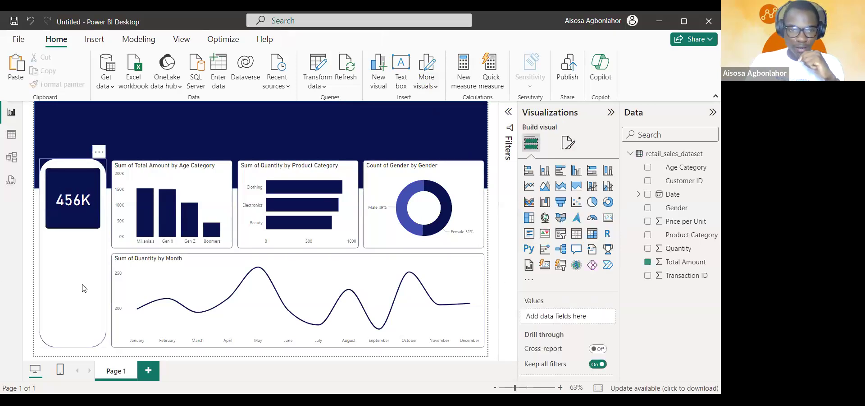
Turn on the Total Amount card's title and set its text to "Total Revenue".
left_click(77, 216)
left_click(569, 142)
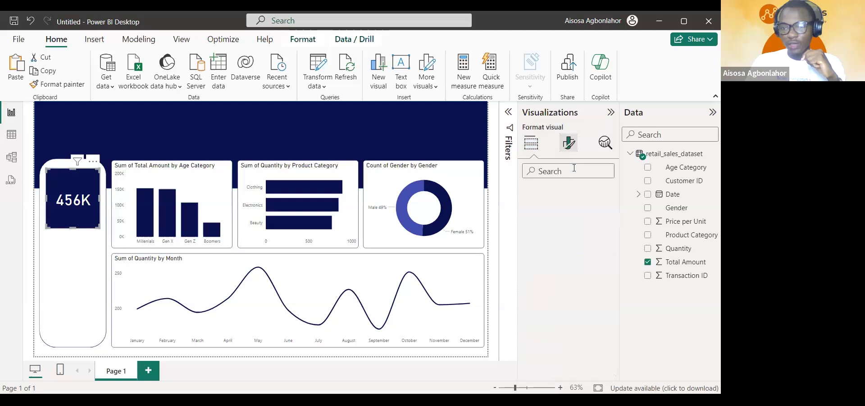
left_click(572, 197)
left_click(546, 247)
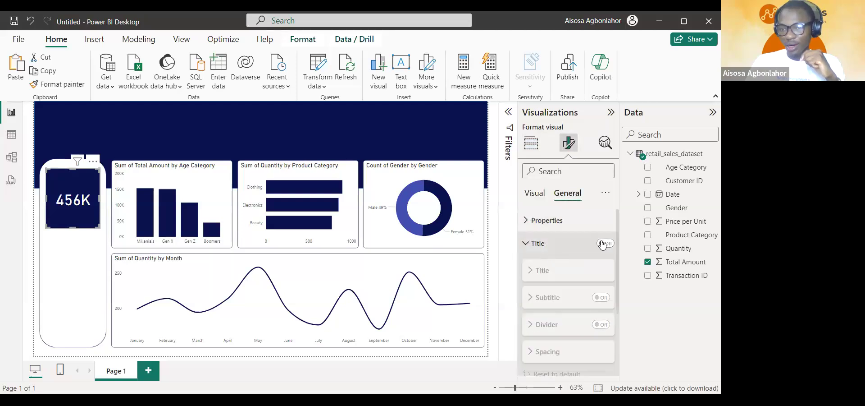
left_click(605, 243)
left_click(559, 270)
left_click(555, 299)
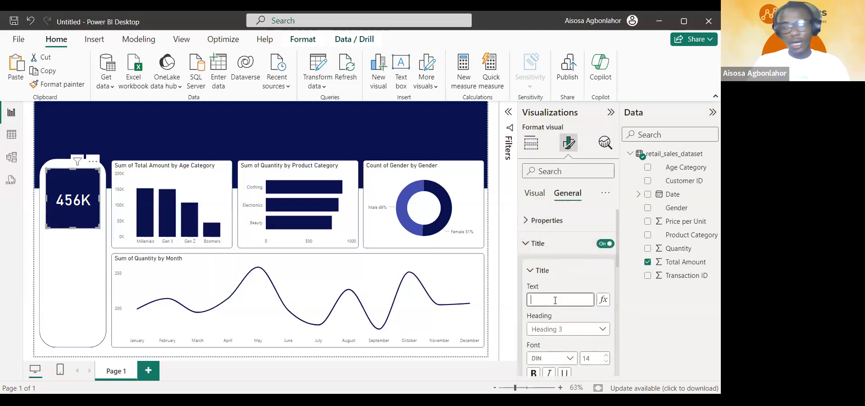
type("Total")
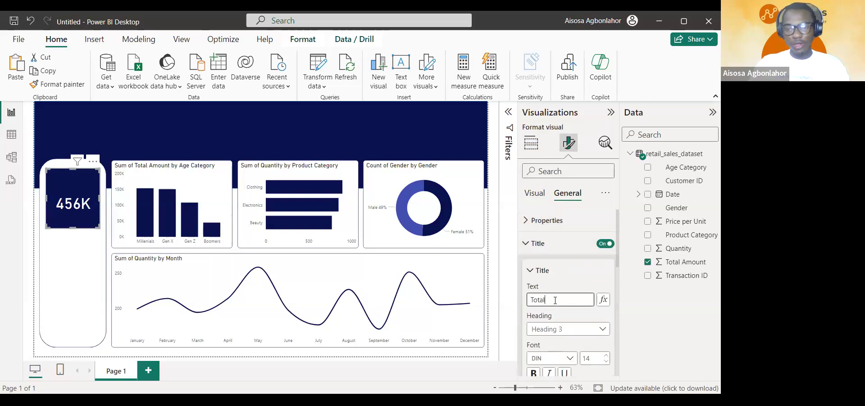
type(" Re")
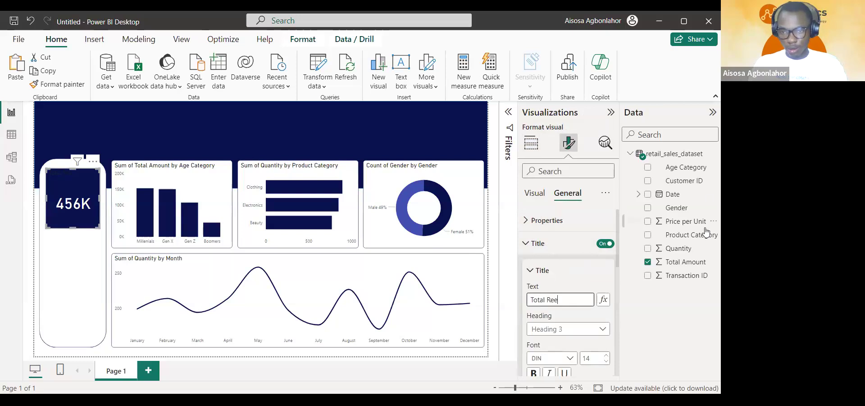
type("venue")
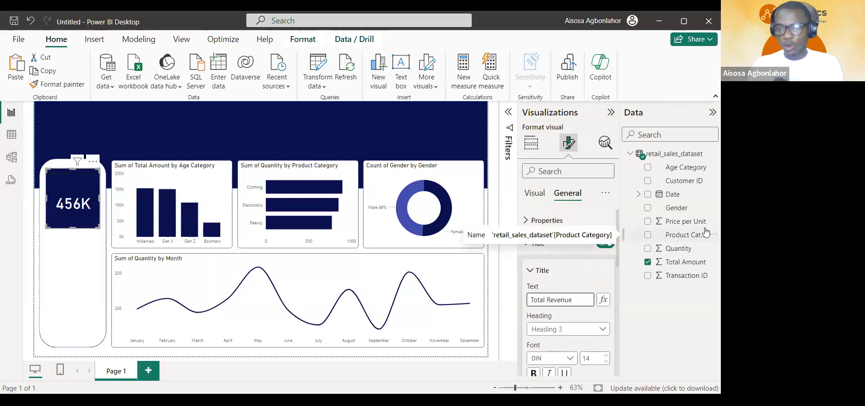
Set the Total Revenue title's text color to white and center it horizontally on the card.
scroll(612, 327, "down", 3)
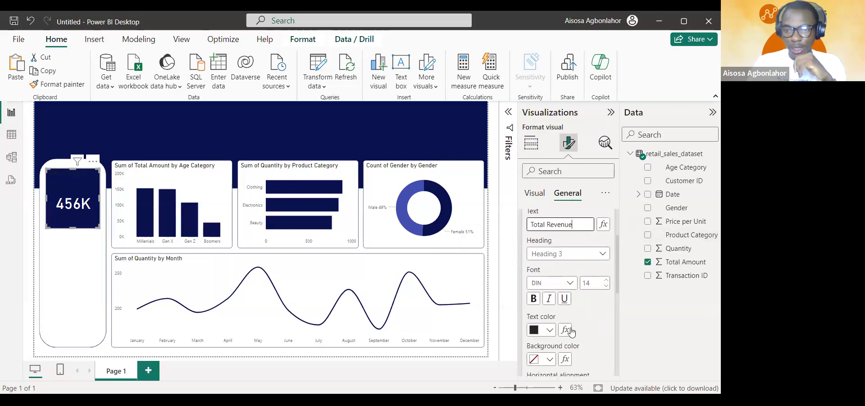
left_click(549, 329)
left_click(545, 280)
scroll(546, 287, "down", 3)
left_click(549, 314)
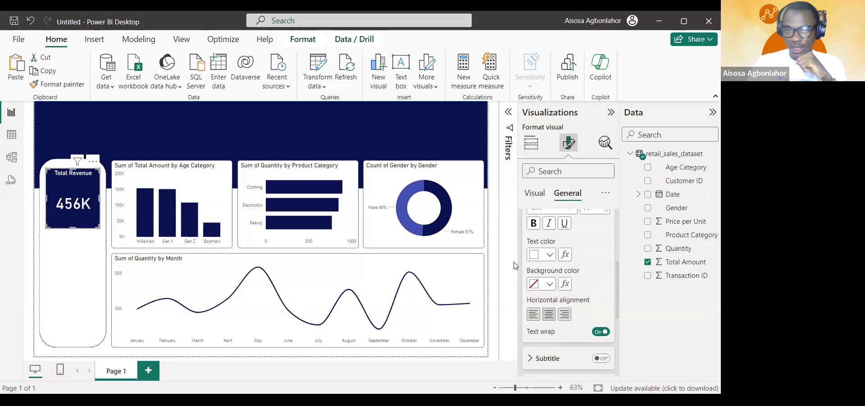
scroll(572, 252, "up", 3)
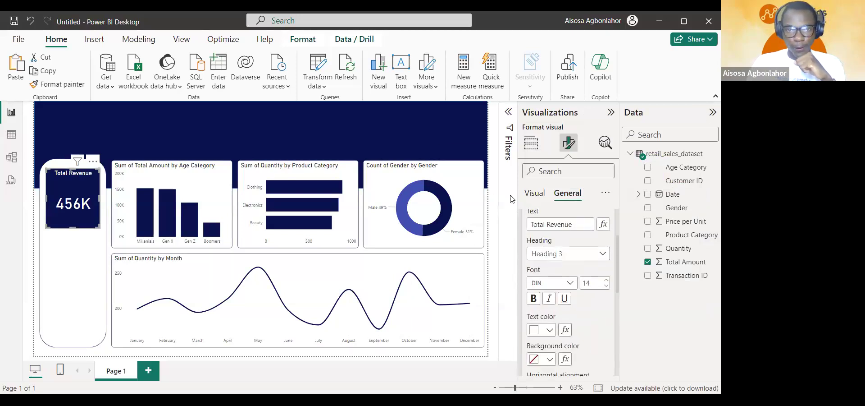
key("Escape")
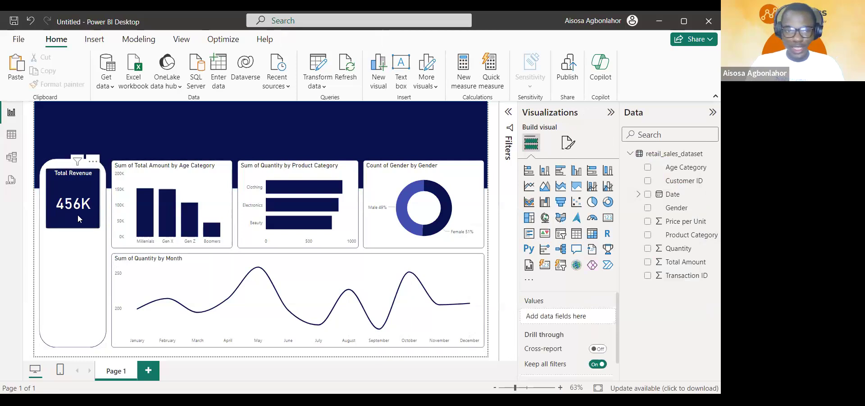
Duplicate the Total Revenue card twice and stack the copies beneath the original inside the rounded side panel.
left_click(83, 217)
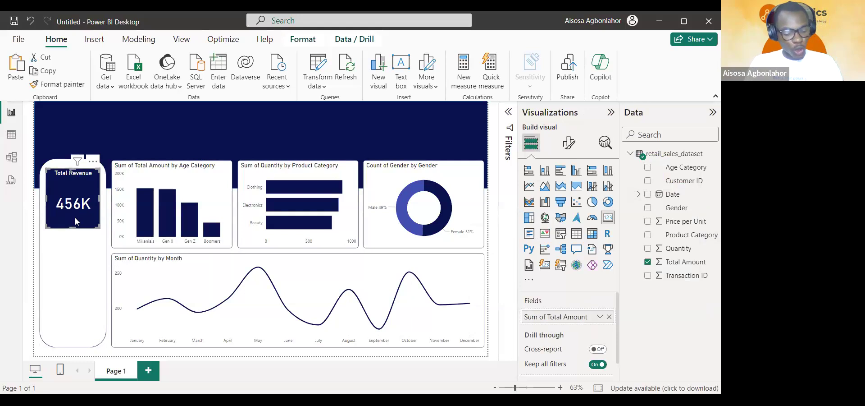
key("Right")
key("Down")
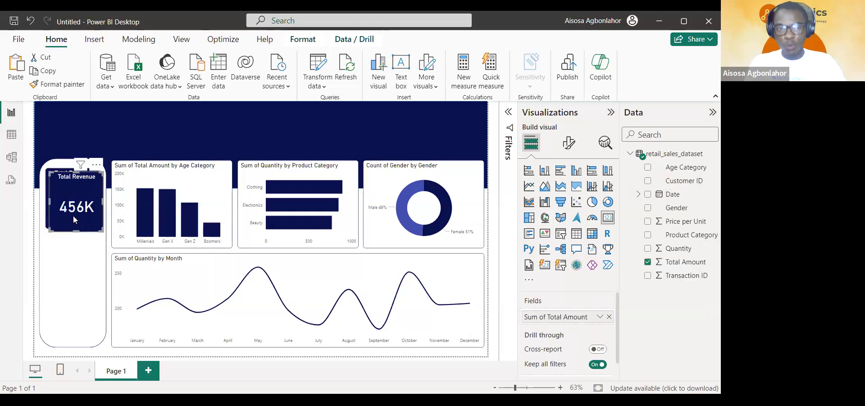
key("ctrl+c")
key("ctrl+v")
left_click_drag(73, 215, 63, 272)
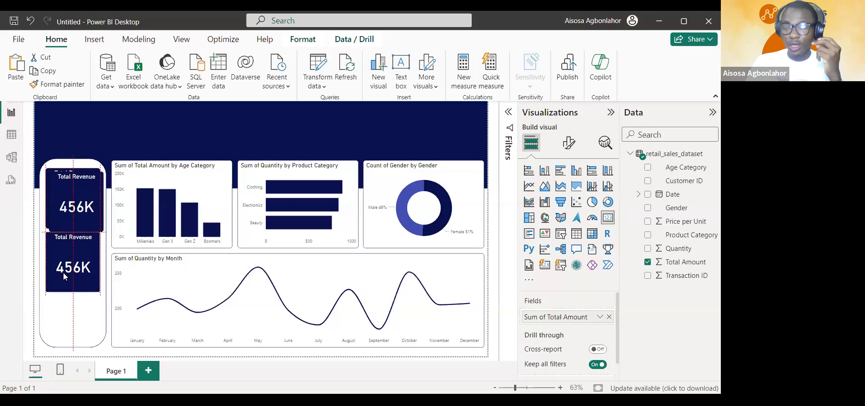
left_click_drag(60, 188, 63, 292)
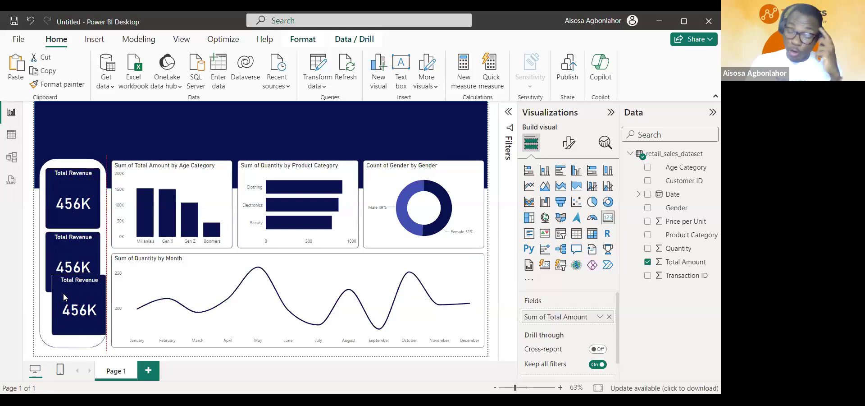
Shorten the top Total Revenue card and move the middle card up toward it.
left_click(66, 209)
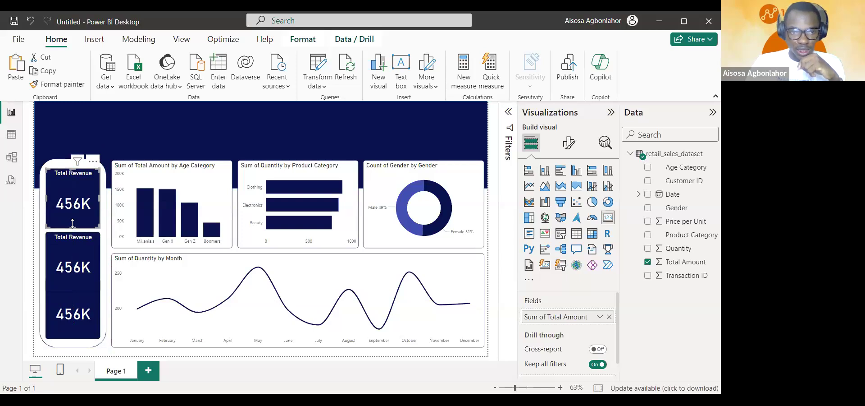
left_click_drag(72, 224, 72, 220)
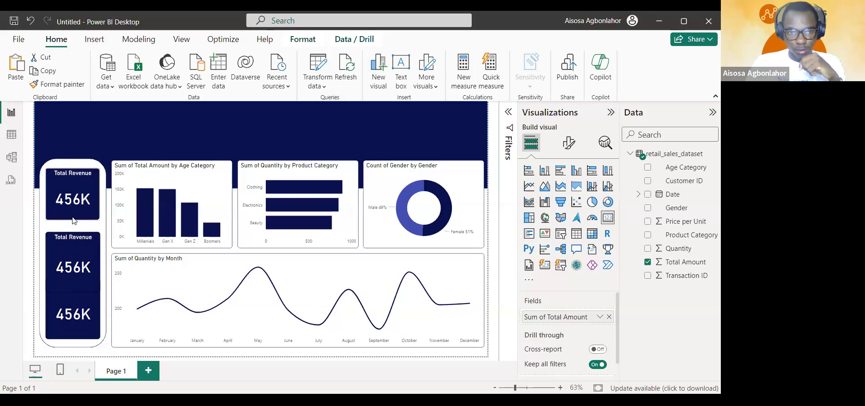
left_click(72, 244)
left_click_drag(91, 259, 90, 251)
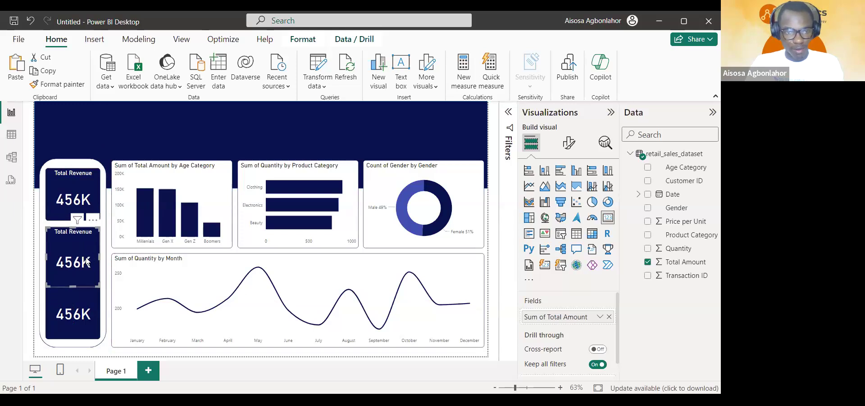
Reduce the heights of the middle and bottom cards so the three stacked cards have small gaps between them.
left_click(72, 284)
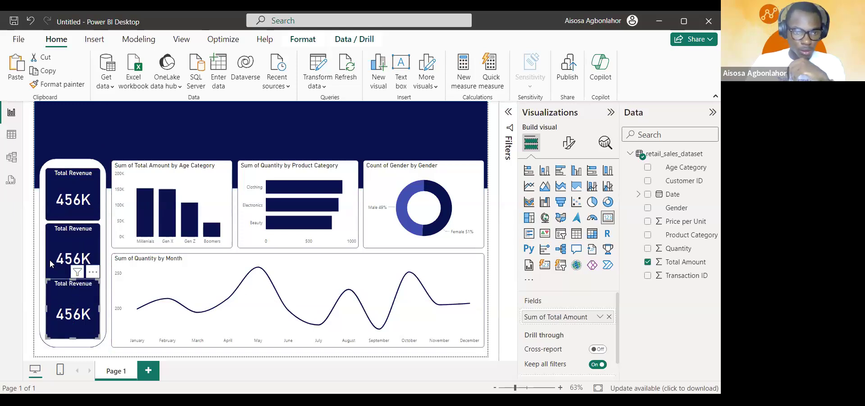
left_click(71, 276)
mouse_move(72, 280)
left_mouse_down()
mouse_move(68, 273)
mouse_move(70, 287)
left_mouse_up()
left_click(66, 285)
left_click(70, 289)
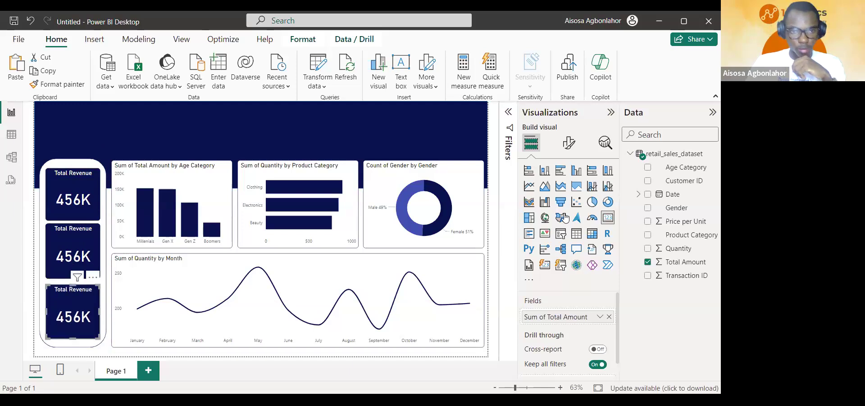
left_click(495, 232)
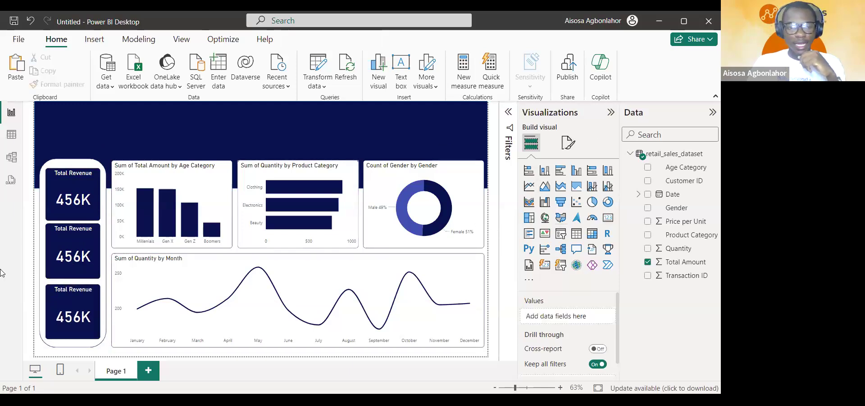
Replace the middle card's Total Amount field with Quantity.
left_click(54, 231)
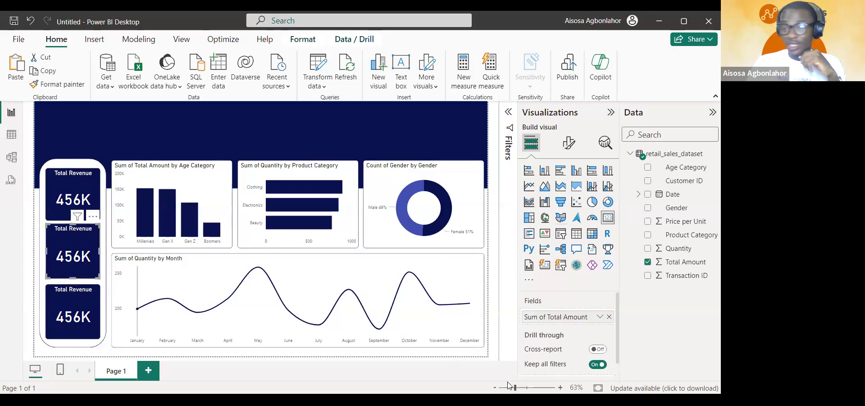
left_click(610, 317)
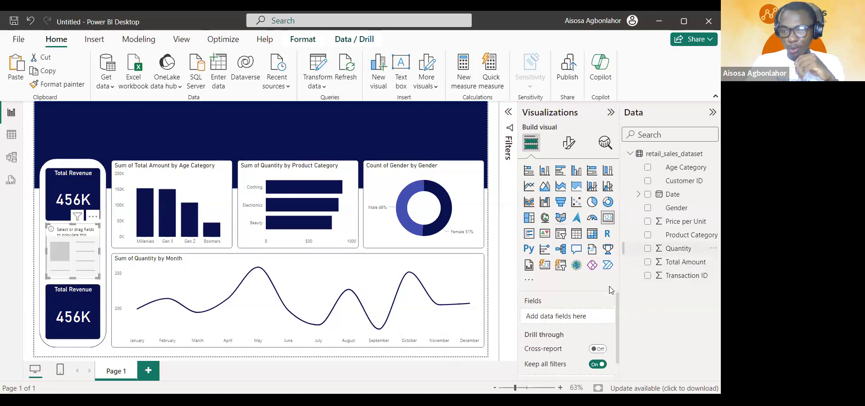
left_click_drag(614, 311, 613, 315)
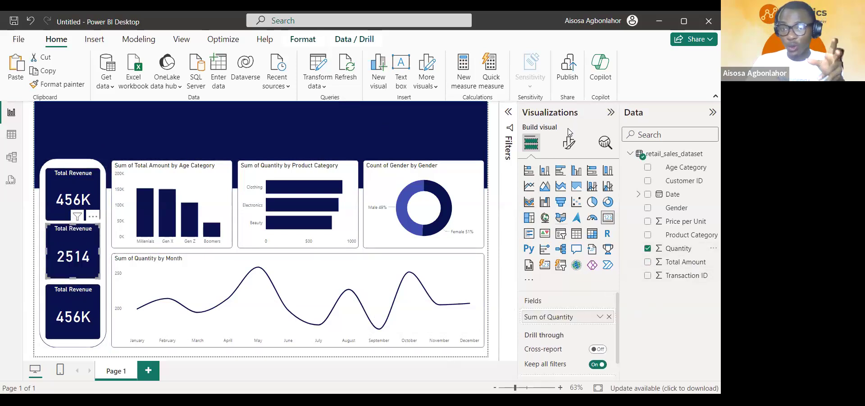
Change the middle card's title text to "Total Quantity".
left_click(569, 142)
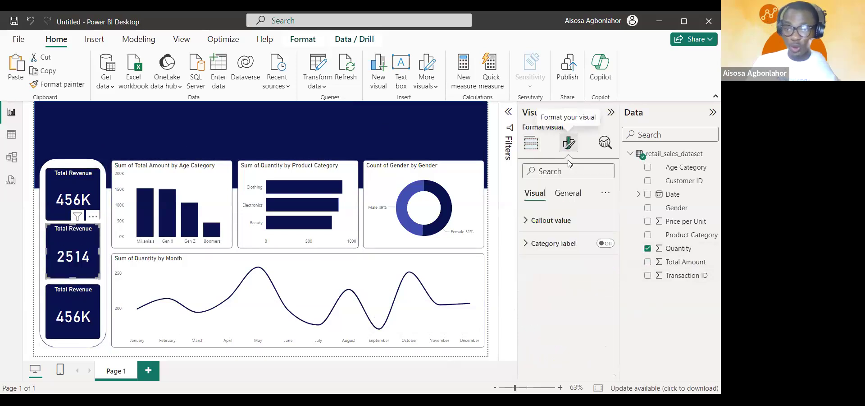
left_click(567, 193)
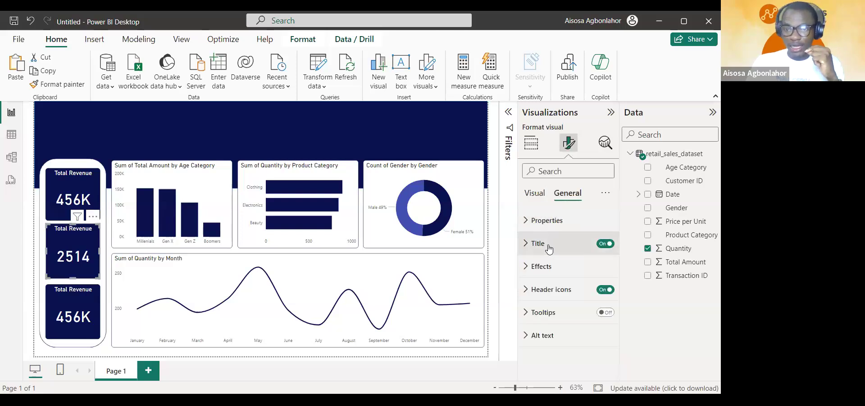
left_click(550, 245)
left_click_drag(577, 301, 547, 301)
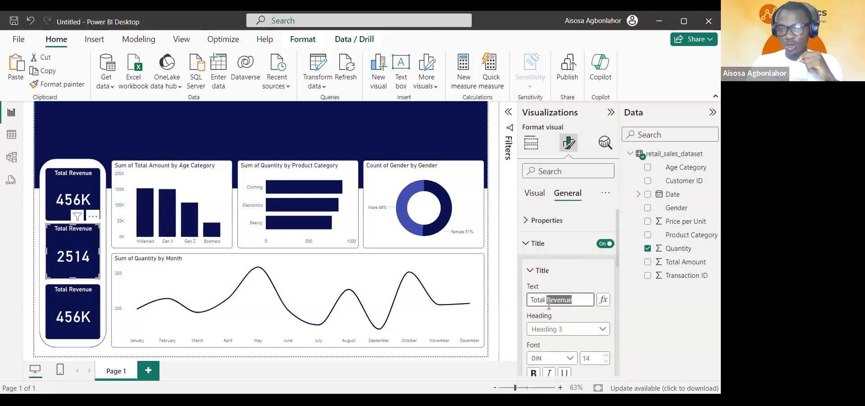
type("Quantity")
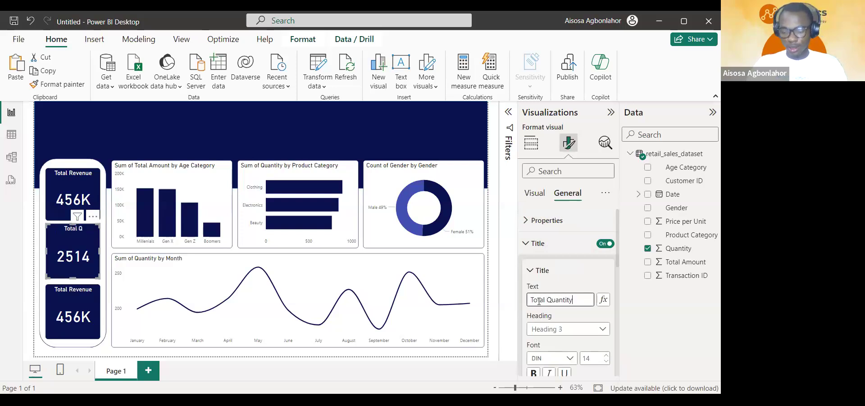
Replace the bottom card's Total Amount field with Customer ID, summarized as Count.
left_click(59, 291)
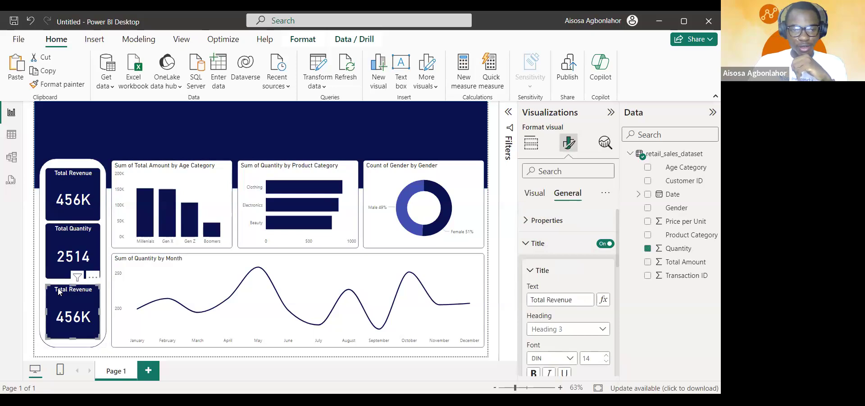
left_click(535, 149)
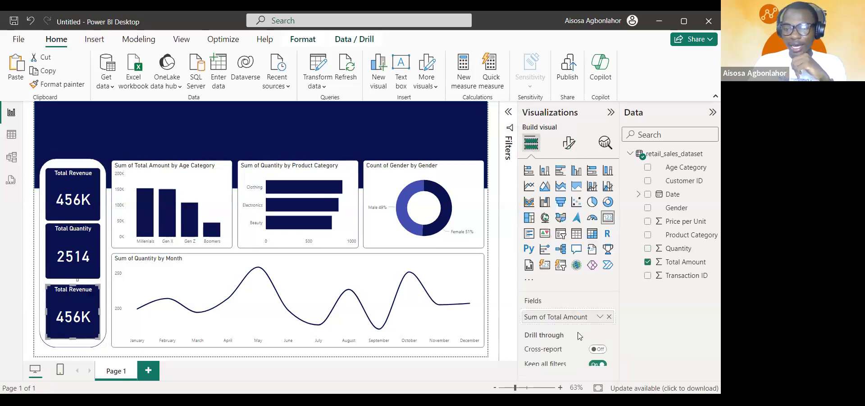
left_click(612, 317)
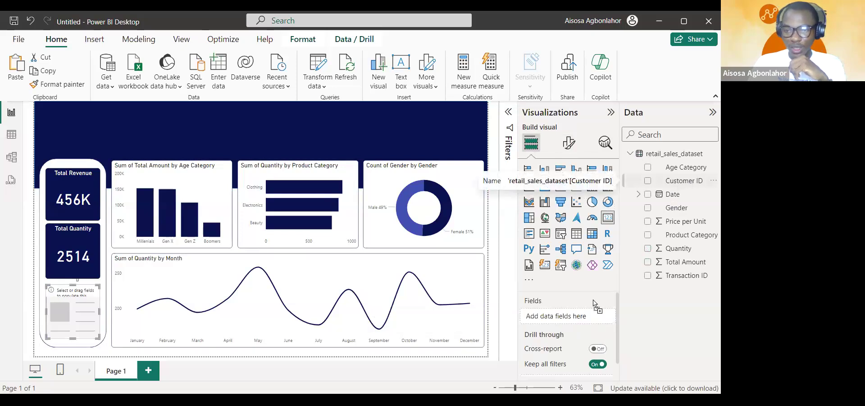
left_click(648, 180)
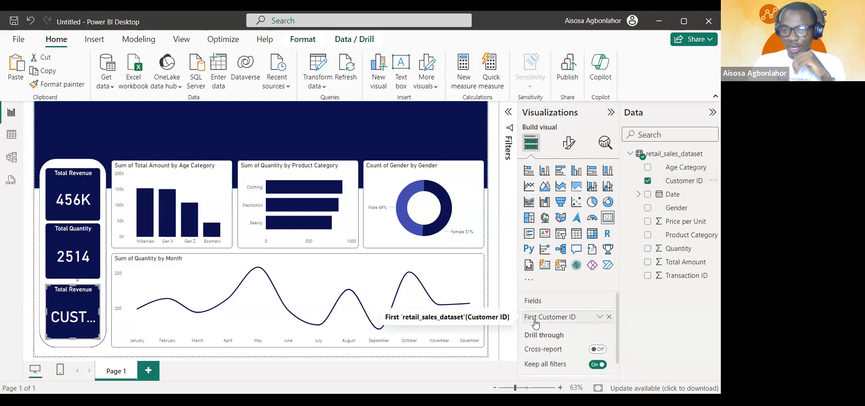
left_click(600, 316)
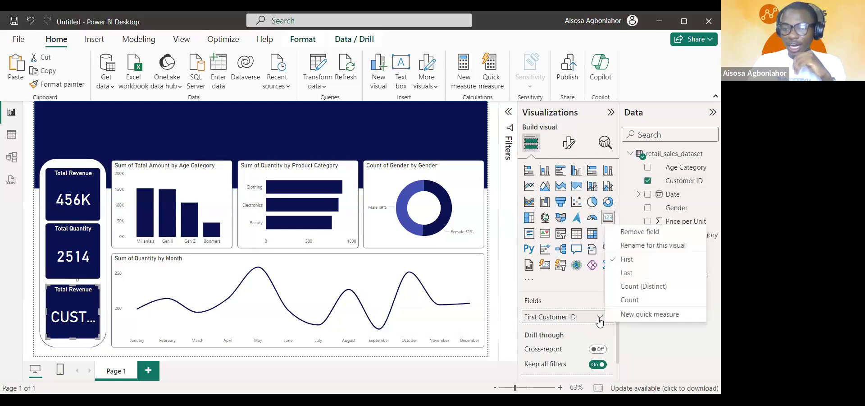
left_click(629, 301)
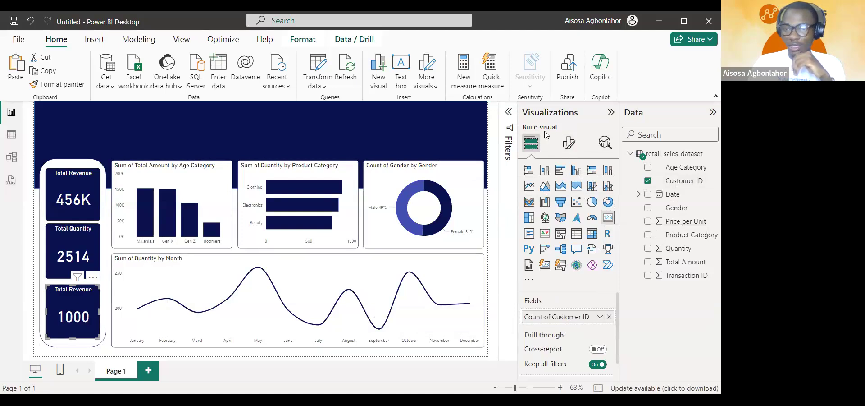
Change the bottom card's title text to "Number of Customers" and deselect the card.
left_click(575, 150)
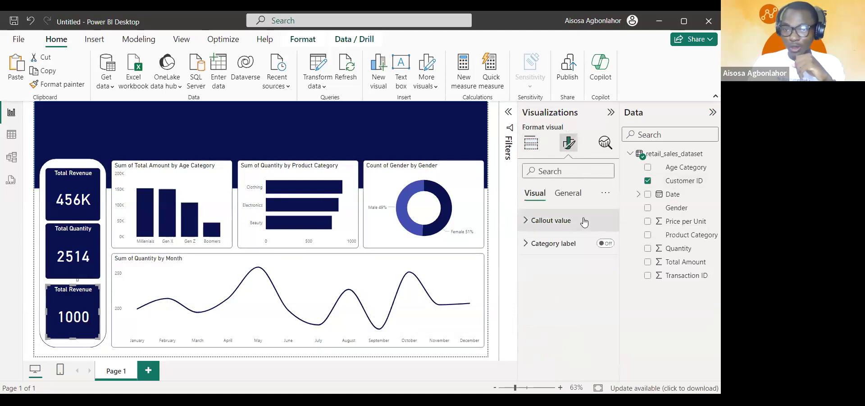
left_click(567, 193)
left_click(526, 244)
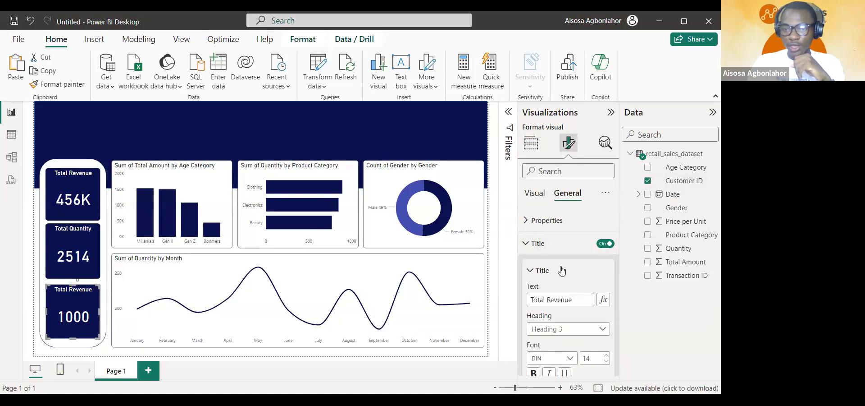
left_click_drag(573, 299, 515, 309)
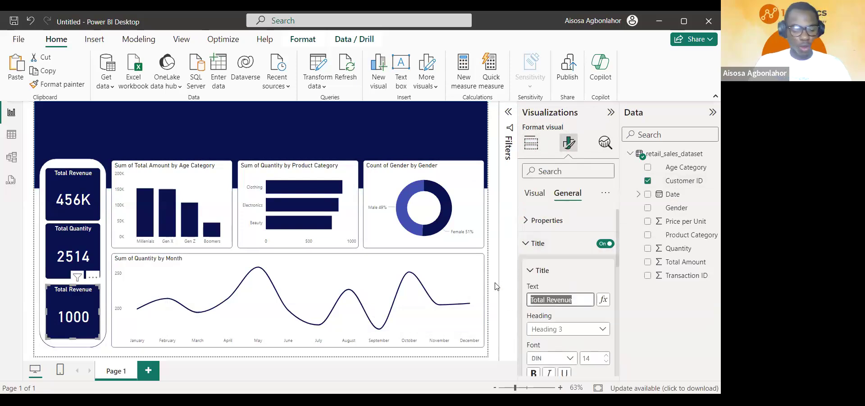
type("Nu")
type("mber of Customers")
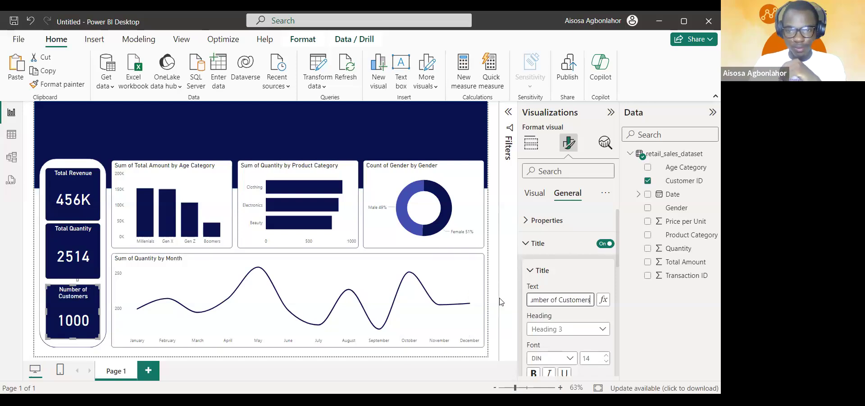
left_click(494, 255)
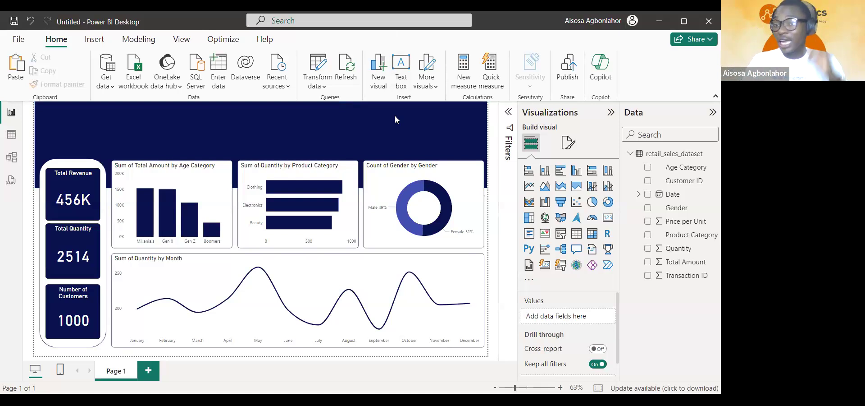
Add a slicer for Product Category and place it at the right end of the navy header.
left_click(560, 233)
left_click_drag(103, 163, 398, 119)
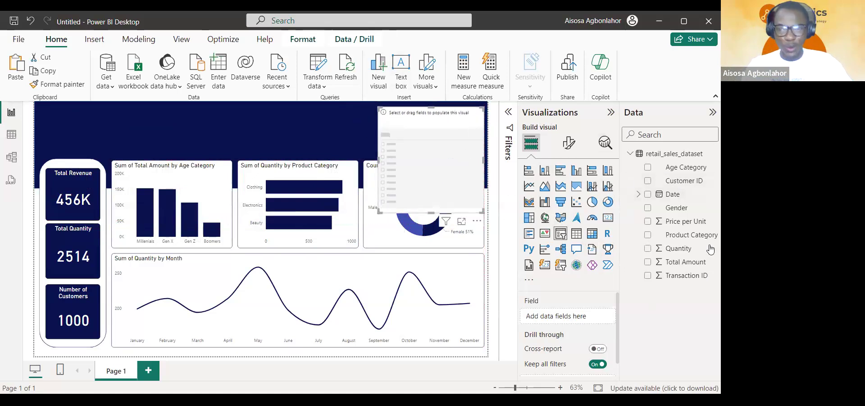
left_click_drag(676, 242, 570, 312)
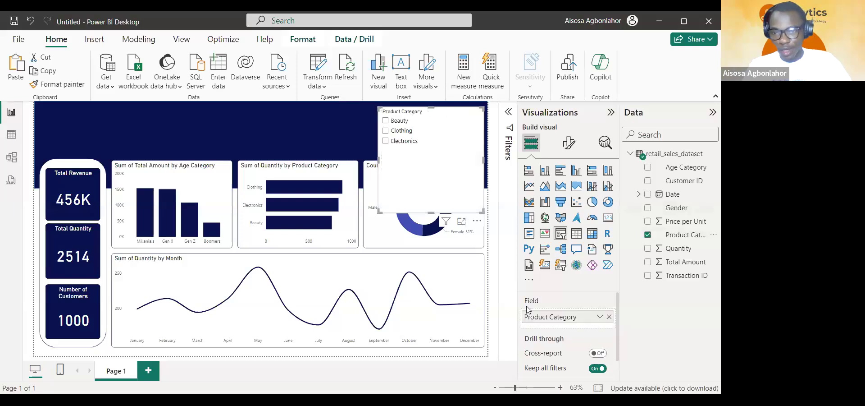
Set the Product Category slicer's style to Tile and shorten it to fit within the header above the gender chart.
left_click(569, 142)
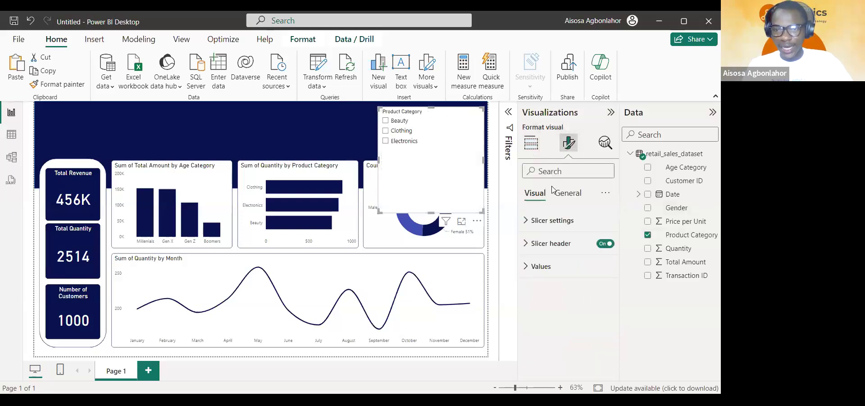
left_click(536, 221)
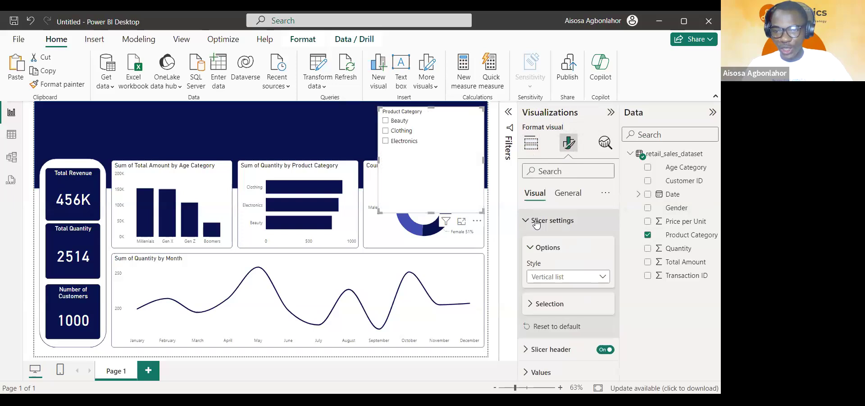
left_click(556, 277)
left_click(557, 318)
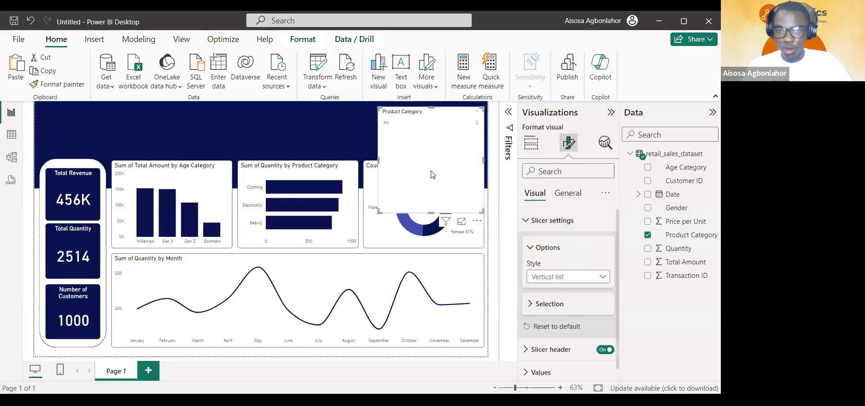
left_click(537, 277)
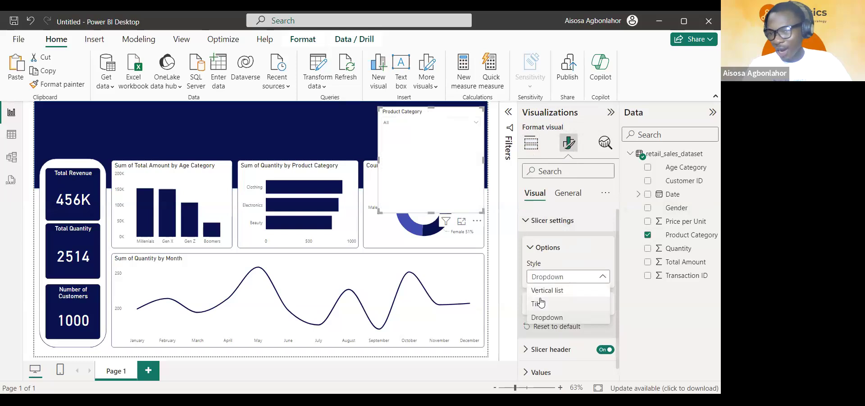
left_click(541, 303)
left_click_drag(428, 212, 425, 145)
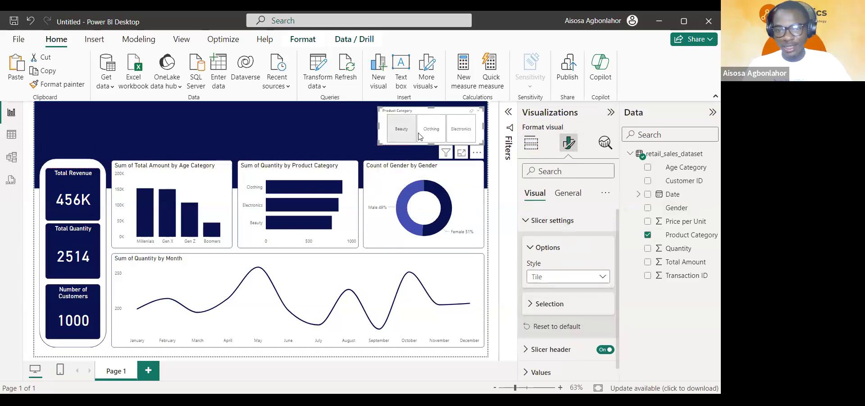
Widen the Product Category slicer toward the page center and lower its upper edge within the navy header.
left_click_drag(378, 126, 356, 124)
left_click_drag(410, 115, 404, 122)
left_click(363, 148)
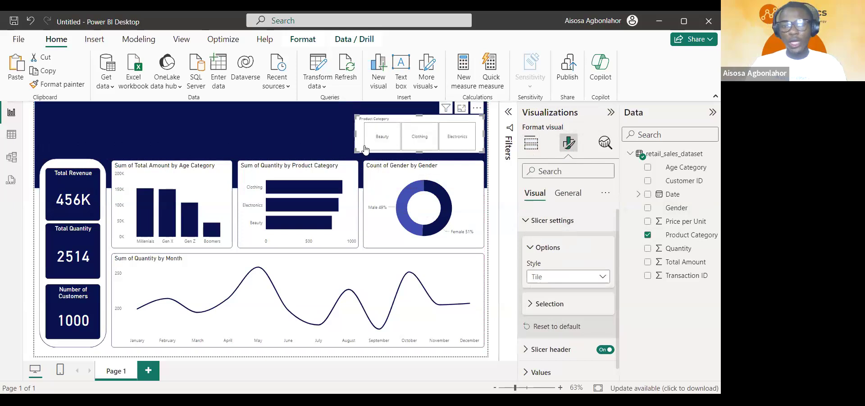
Filter the report by Beauty and by Clothing, compare the monthly quantity peak for Clothing with the unfiltered trend, and clear the selection.
left_click(368, 143)
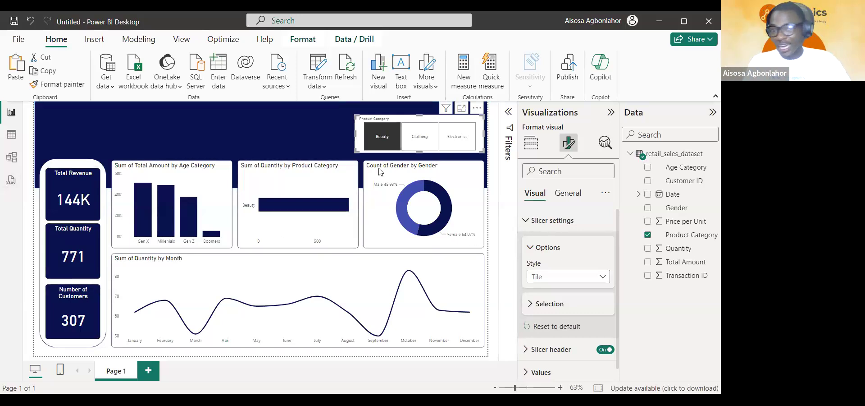
left_click(420, 141)
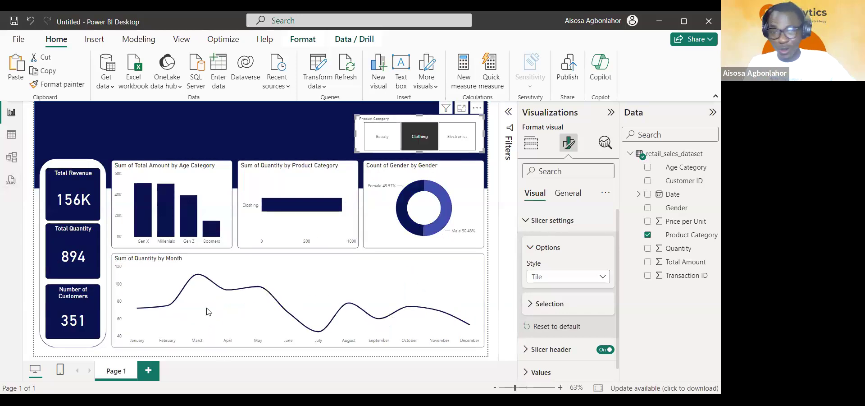
mouse_move(209, 311)
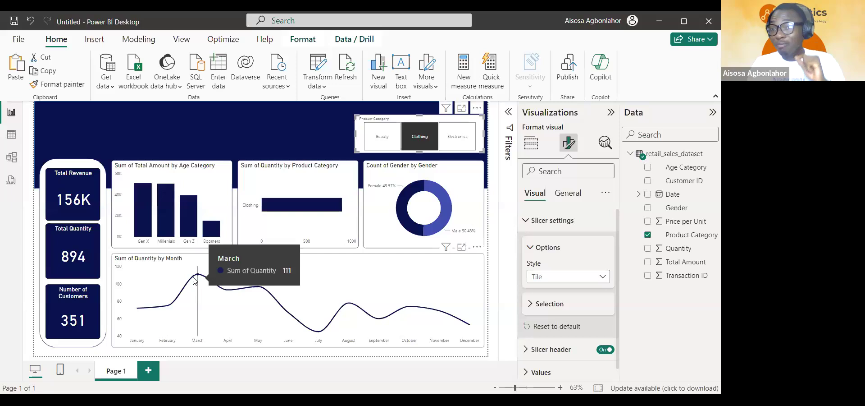
left_click(420, 136)
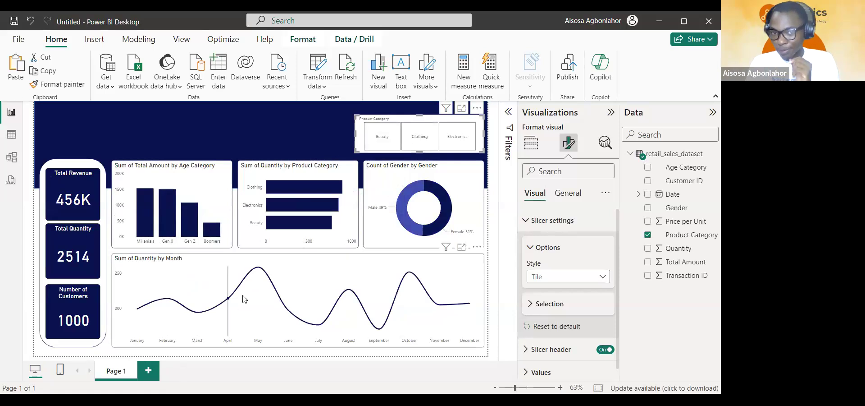
mouse_move(255, 299)
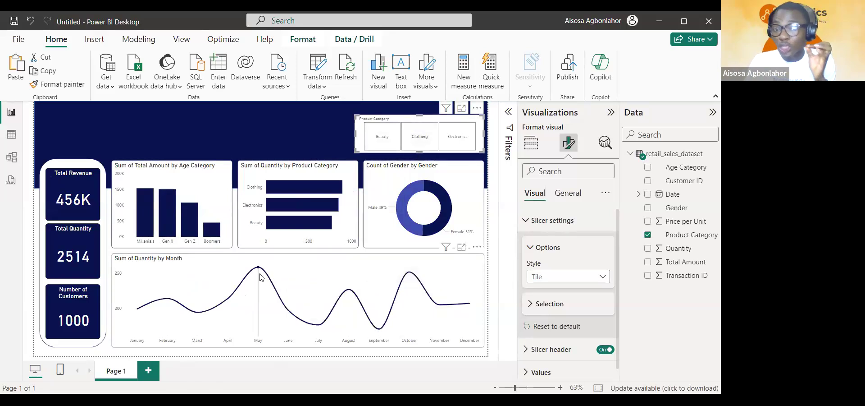
left_click(420, 136)
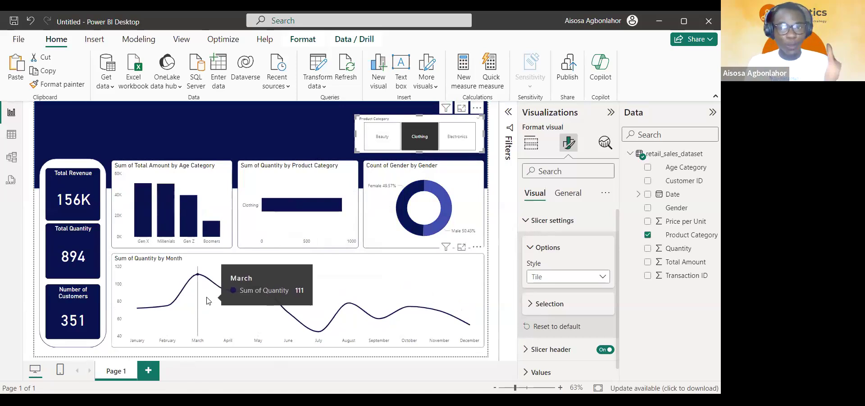
left_click(426, 135)
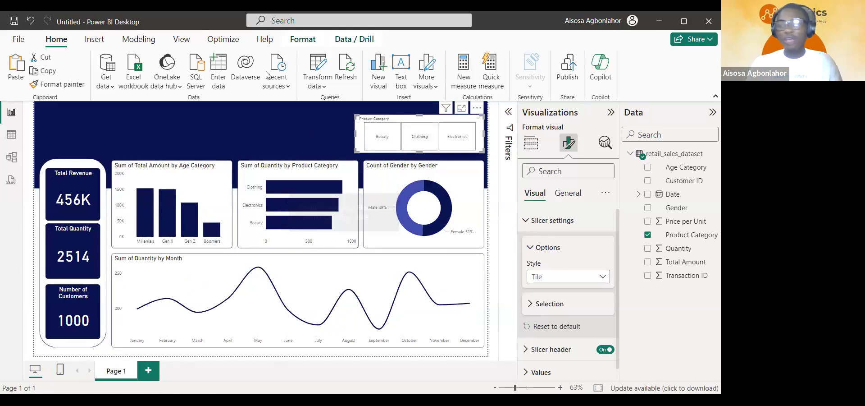
mouse_move(223, 291)
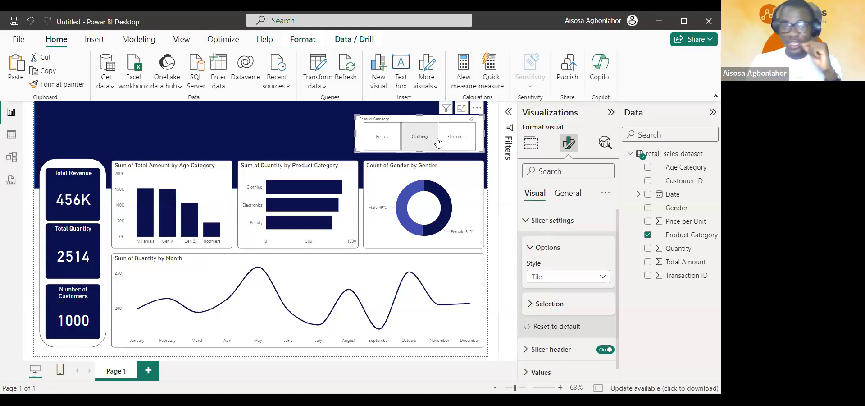
Filter the report by Electronics, examine its monthly quantity trend against Clothing, and clear the slicer selection.
left_click(472, 138)
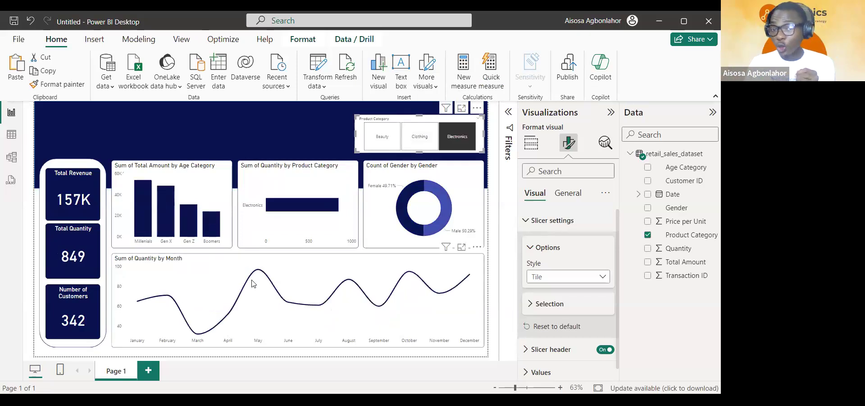
mouse_move(254, 279)
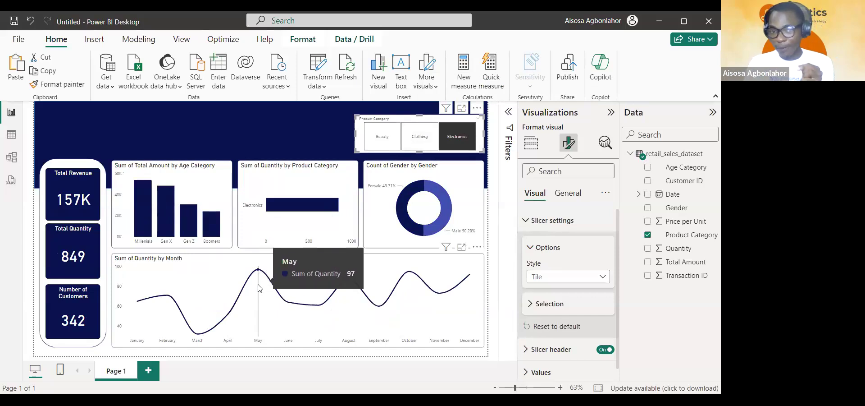
mouse_move(201, 341)
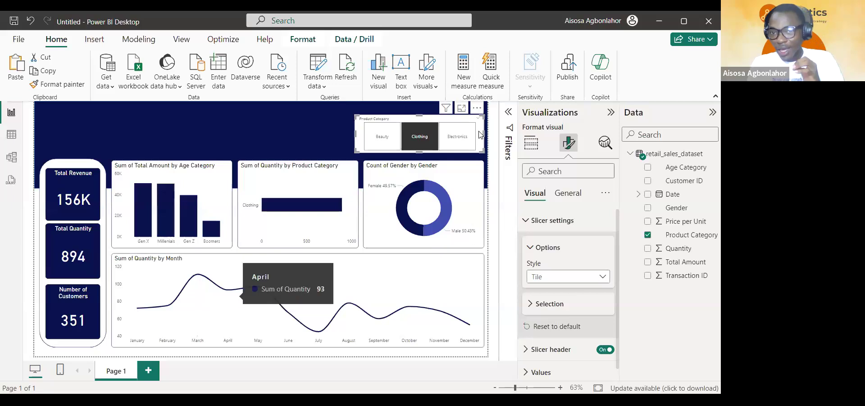
left_click(463, 136)
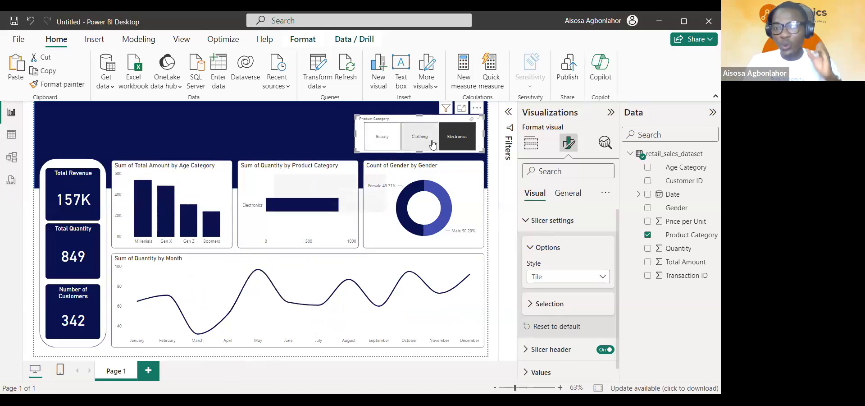
left_click(454, 141)
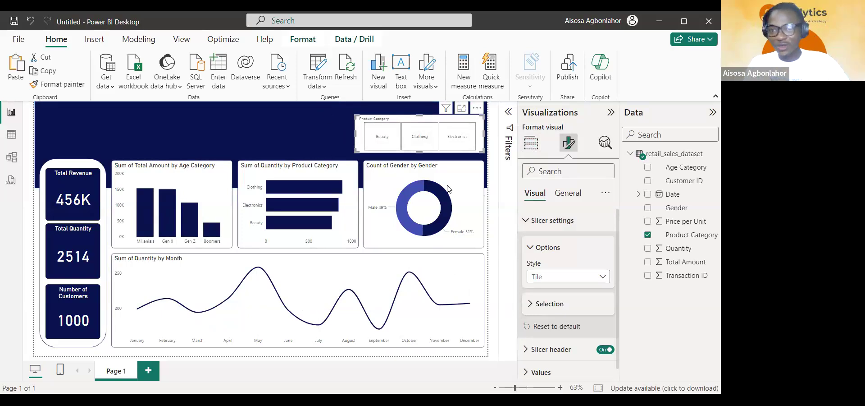
Turn off the Product Category slicer's background so the navy header shows through.
left_click(538, 221)
left_click(564, 200)
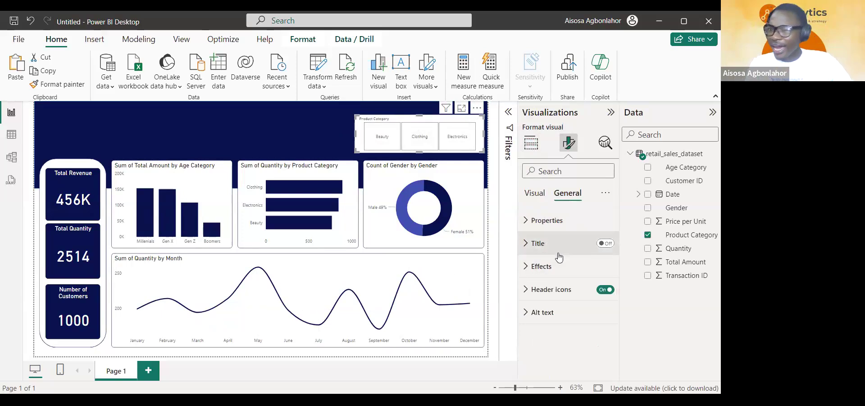
left_click(541, 266)
scroll(541, 267, "down", 3)
scroll(568, 270, "up", 2)
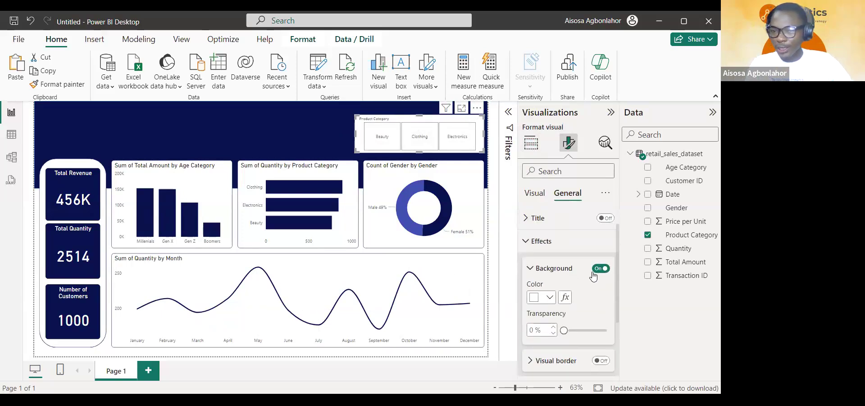
left_click(600, 270)
scroll(599, 268, "up", 1)
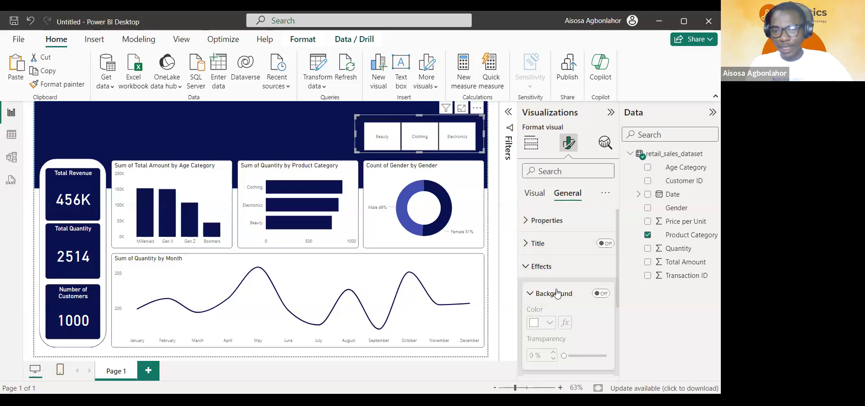
Turn on the slicer's visual border and set its color to white.
scroll(559, 293, "down", 2)
left_click(596, 337)
left_click(530, 337)
scroll(532, 293, "down", 2)
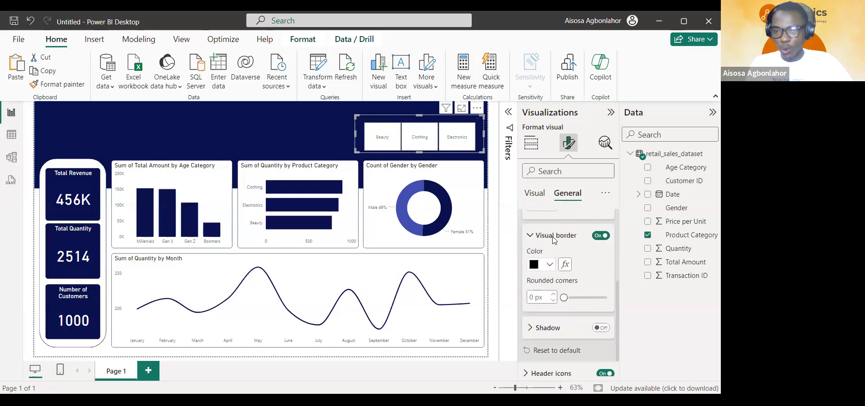
left_click(541, 264)
left_click(554, 84)
scroll(554, 296, "up", 8)
scroll(554, 296, "up", 5)
Set the slicer header text to white at size 15, and shorten the slicer slightly from its upper edge.
left_click(535, 193)
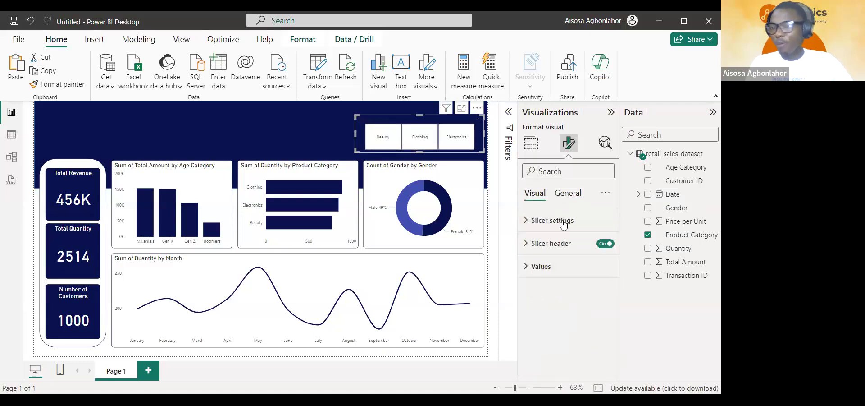
left_click(548, 251)
scroll(548, 251, "down", 1)
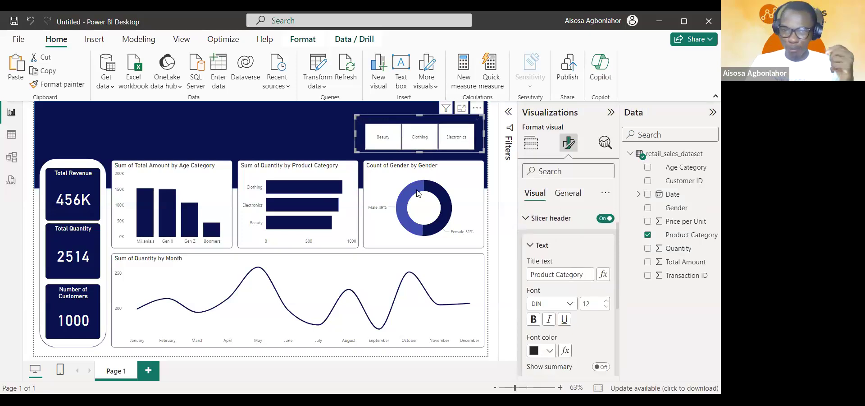
left_click(534, 350)
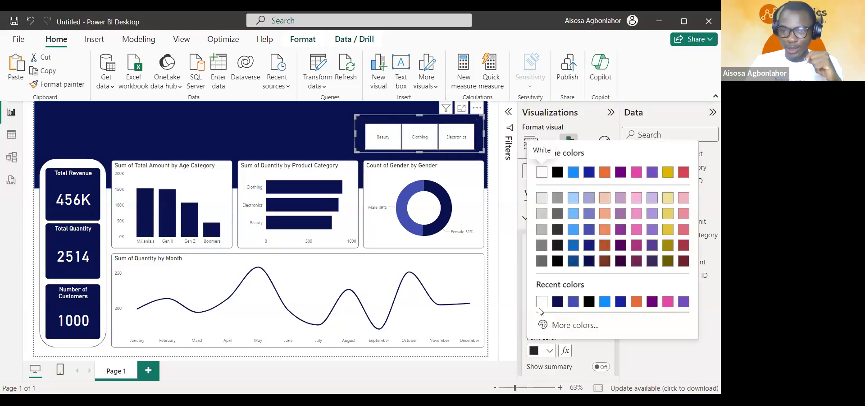
left_click(541, 302)
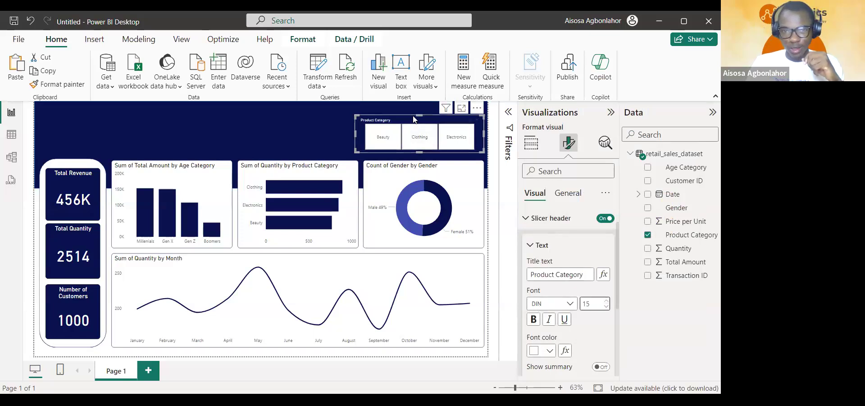
left_click_drag(417, 114, 416, 121)
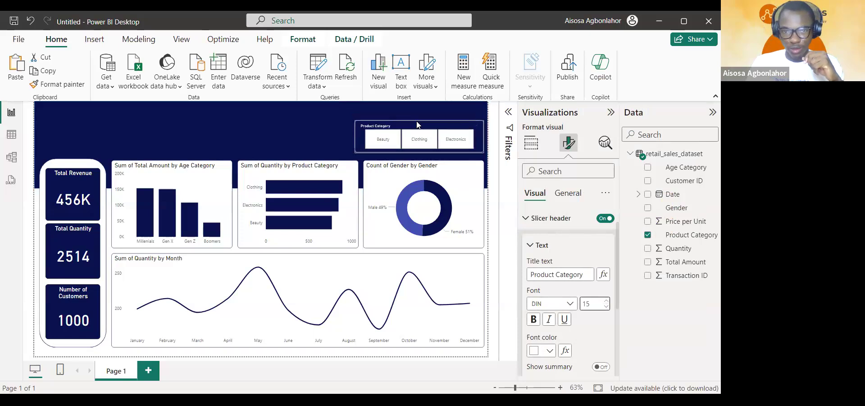
Set the background color of the slicer's values to the recent dark navy.
left_click(531, 219)
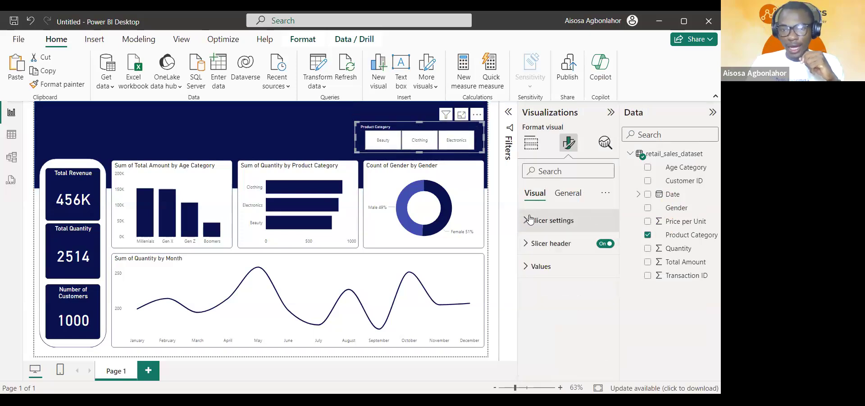
left_click(538, 266)
scroll(543, 279, "down", 2)
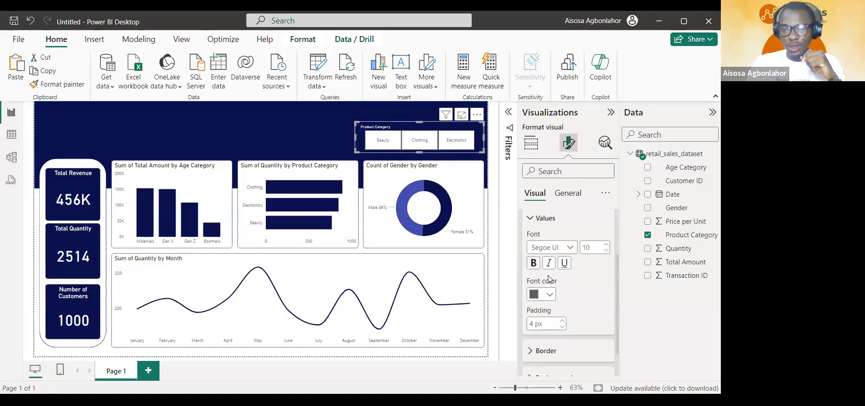
scroll(554, 306, "down", 1)
left_click(551, 339)
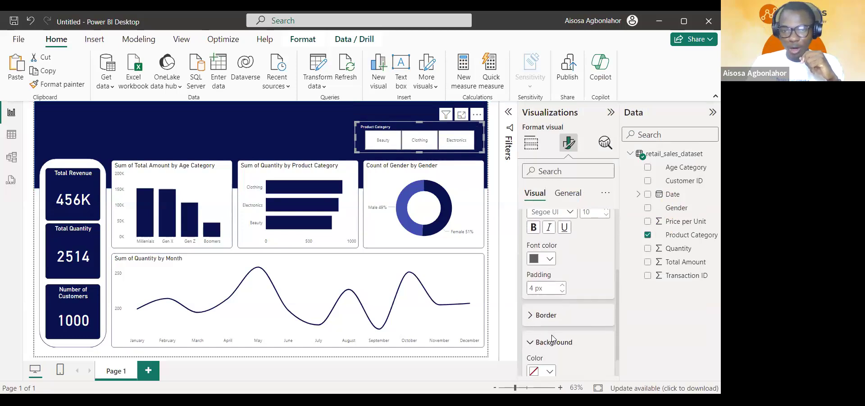
scroll(552, 340, "down", 1)
left_click(550, 341)
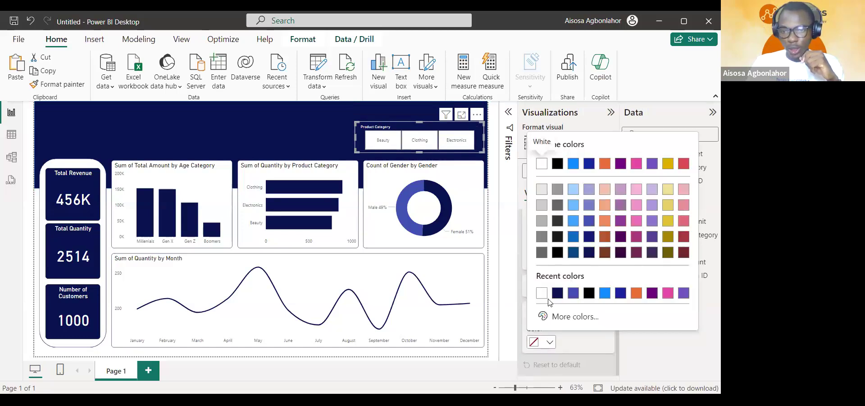
left_click(554, 293)
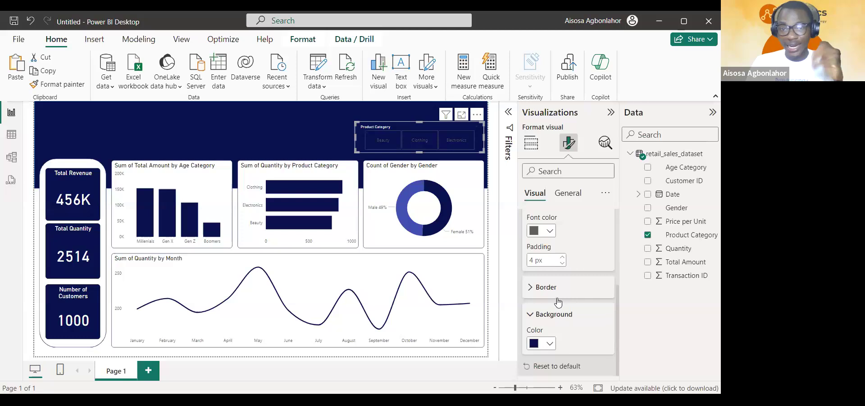
Set the border color of the slicer's value tiles to white.
scroll(553, 311, "up", 1)
left_click(552, 316)
scroll(546, 284, "down", 2)
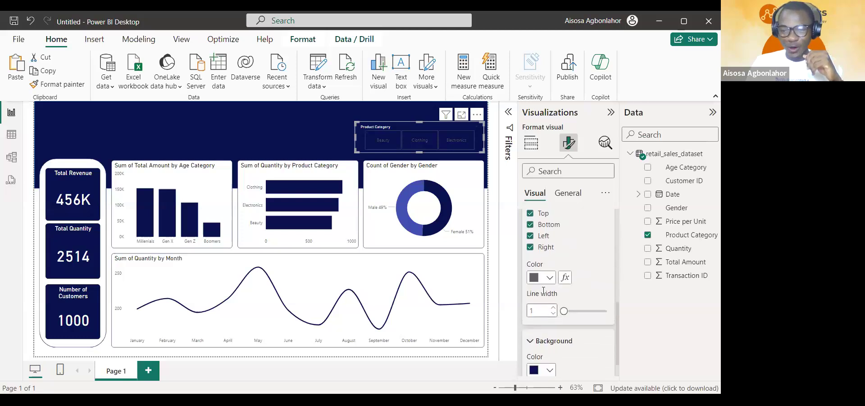
left_click(544, 283)
left_click(558, 233)
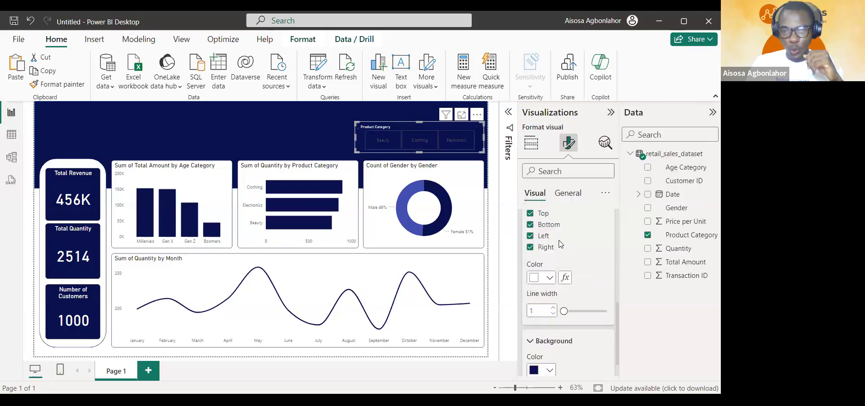
Set the slicer values' font color to white, deselect the slicer, and test it by filtering the report to Beauty.
scroll(562, 253, "up", 6)
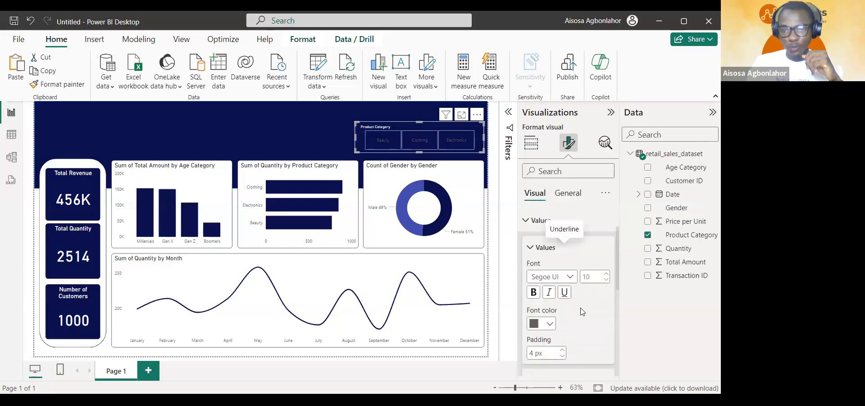
left_click(544, 330)
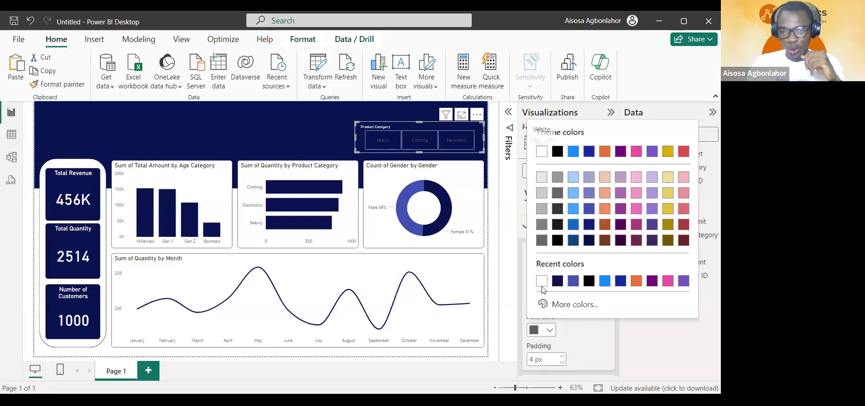
left_click(542, 281)
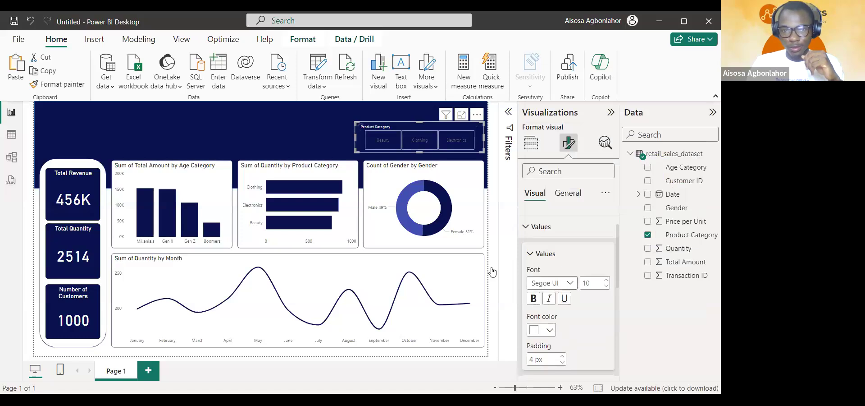
left_click(488, 193)
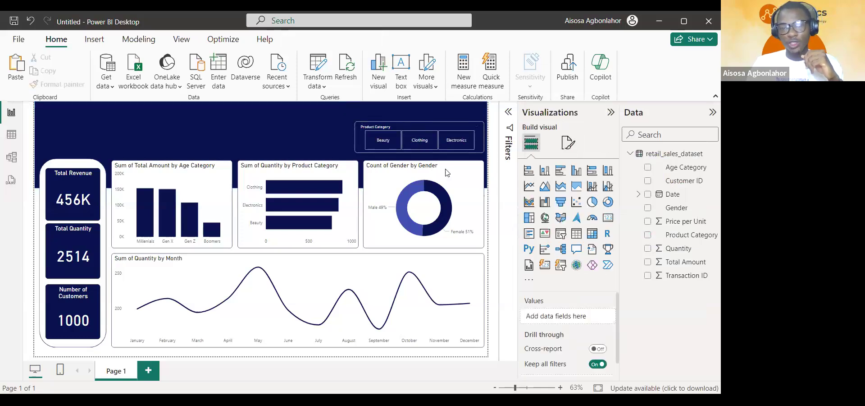
left_click(399, 142)
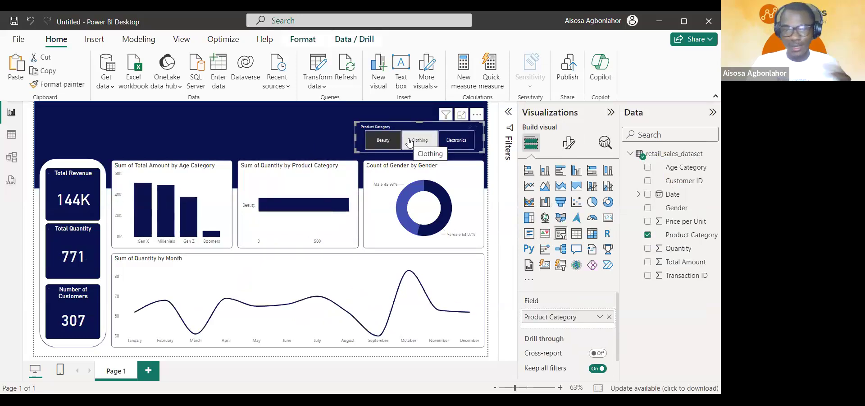
Test the product category slicer by filtering the report to Clothing, and clear the slicer's selection.
left_click(415, 141)
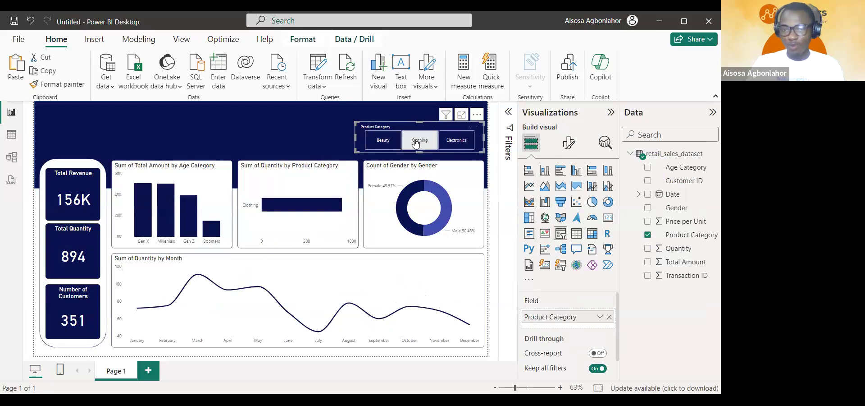
left_click(472, 126)
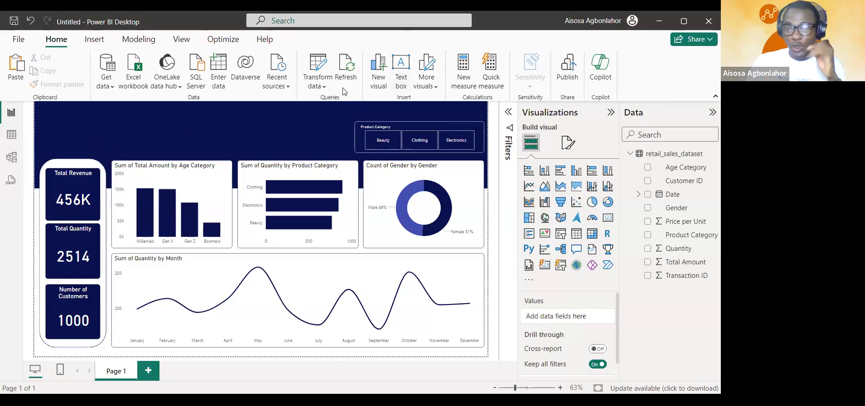
Add a text box to the report page containing the title "Sales Dashboard".
left_click(401, 76)
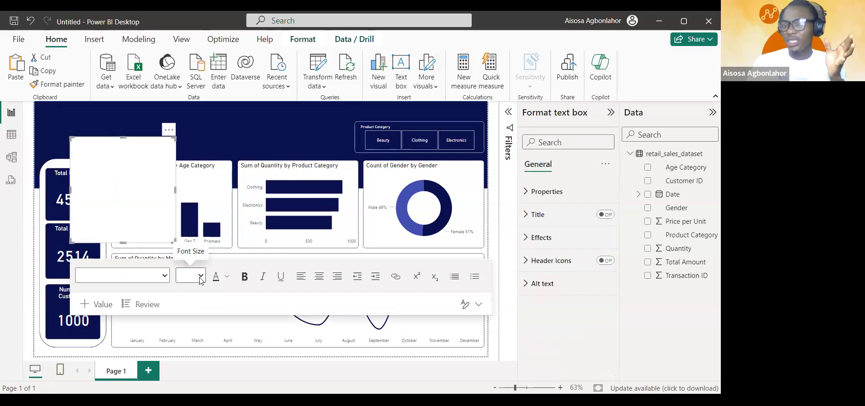
left_click(166, 189)
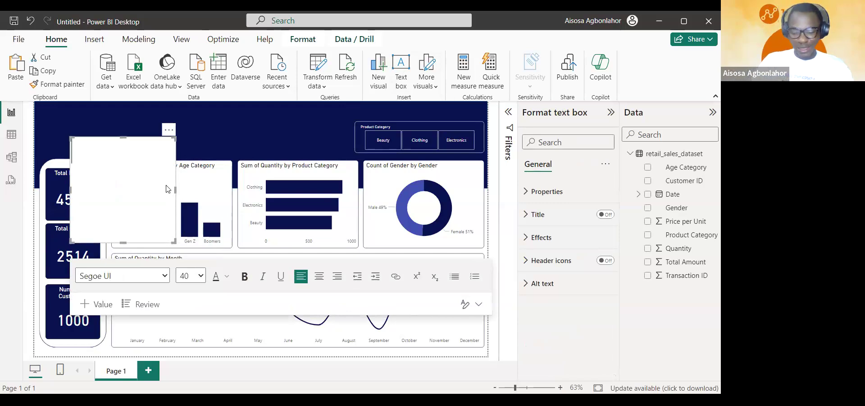
type("Sa")
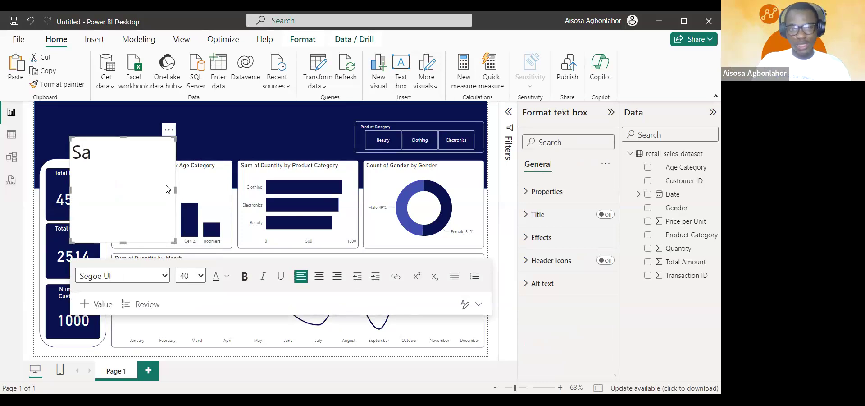
key("ctrl+s")
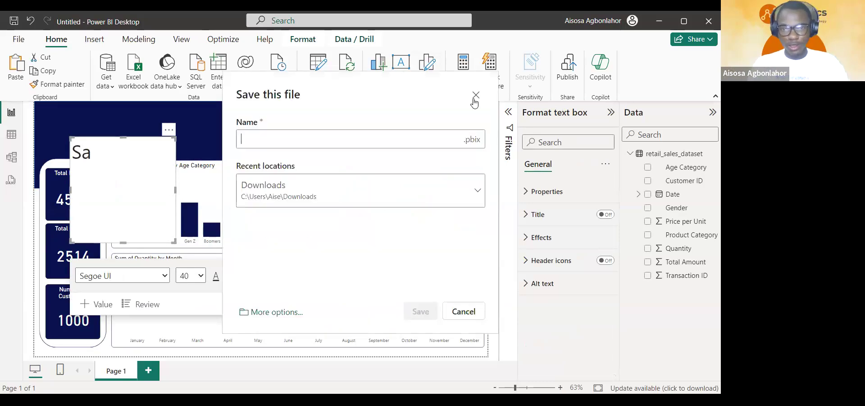
key("Escape")
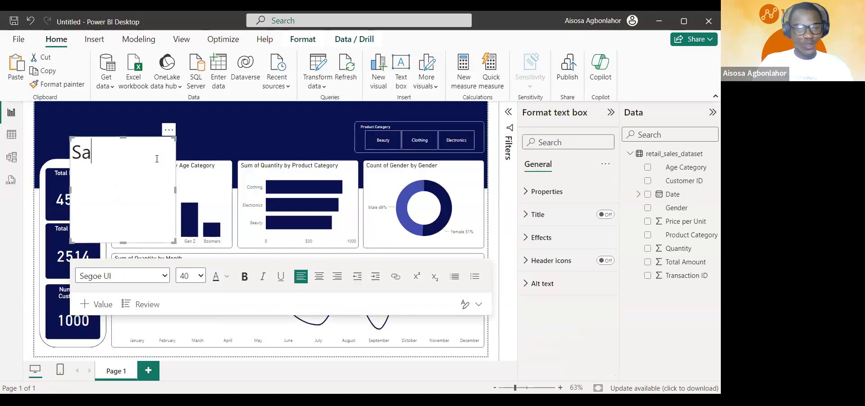
type("les ")
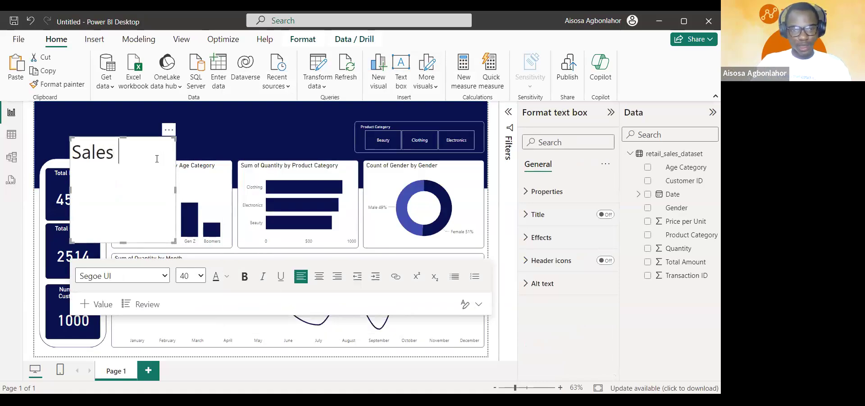
type("Dashboard")
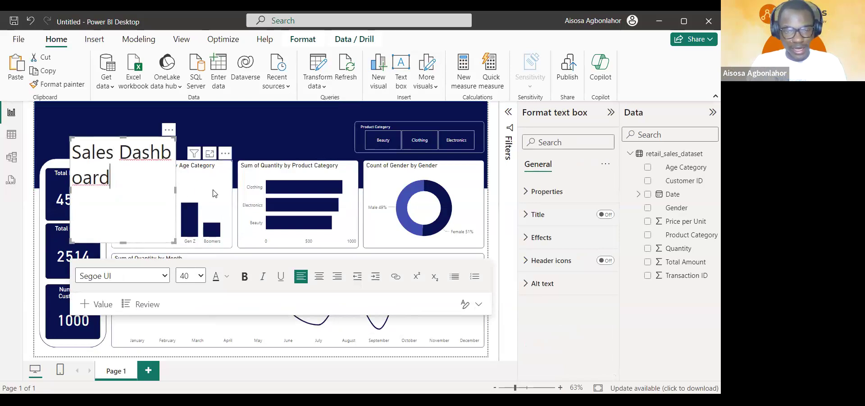
Widen and shorten the title text box so it fits one line, and place it in the navy header above the charts.
left_click_drag(256, 189, 256, 190)
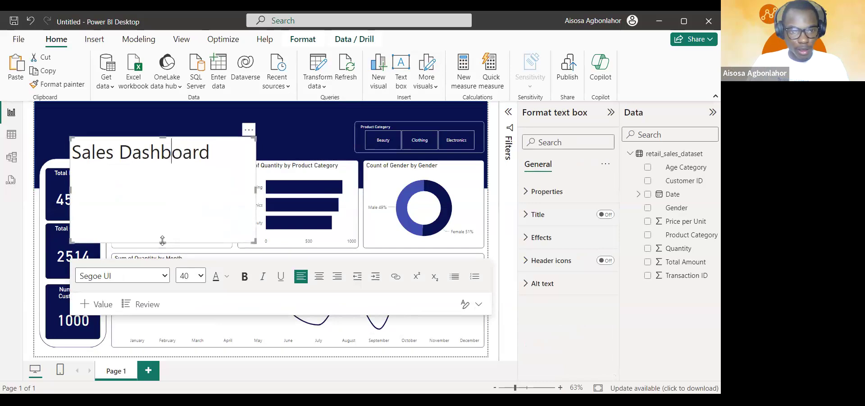
left_click_drag(162, 242, 163, 171)
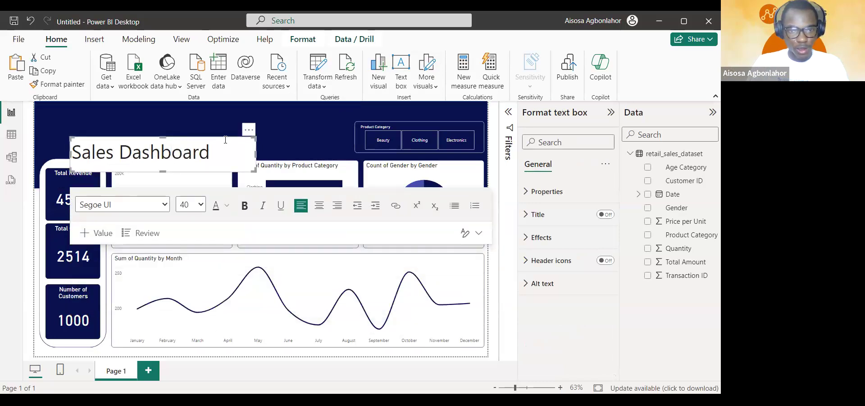
left_click_drag(221, 137, 193, 123)
left_click(194, 122)
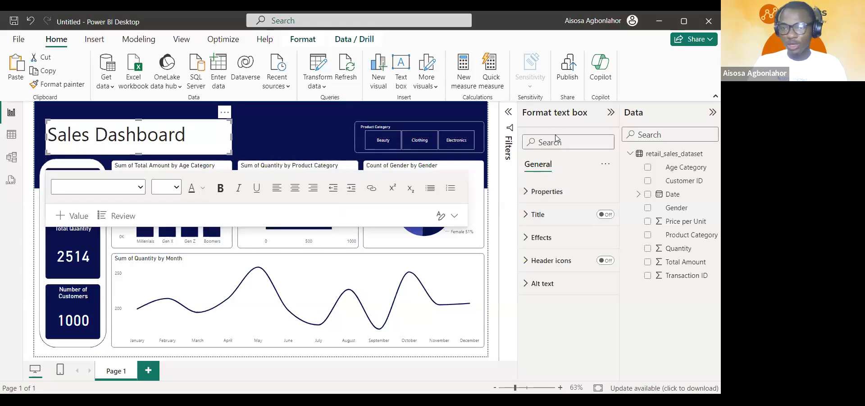
Turn off the title text box's background, set the "Sales Dashboard" text color to white, and deselect the box.
left_click(562, 240)
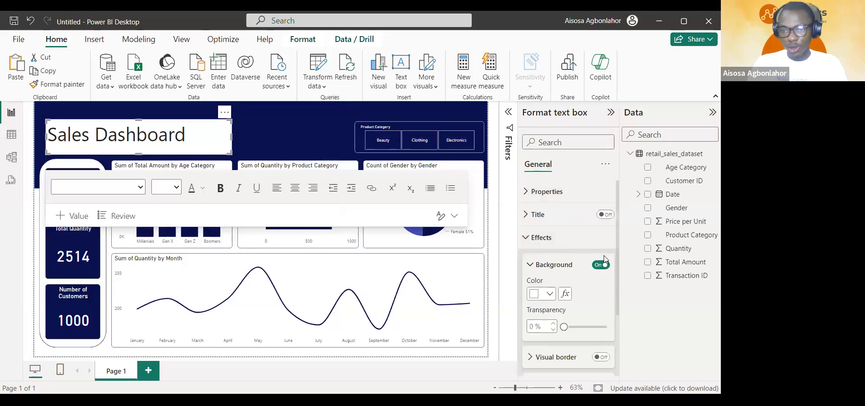
left_click(602, 264)
left_click_drag(198, 135, 27, 159)
left_click(203, 188)
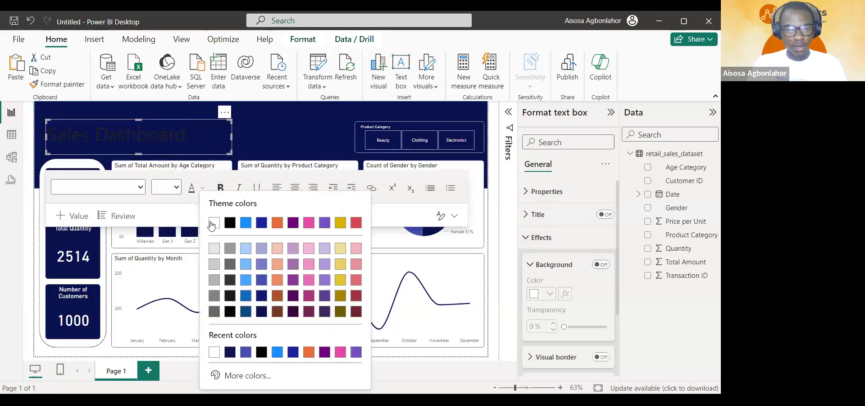
left_click(214, 222)
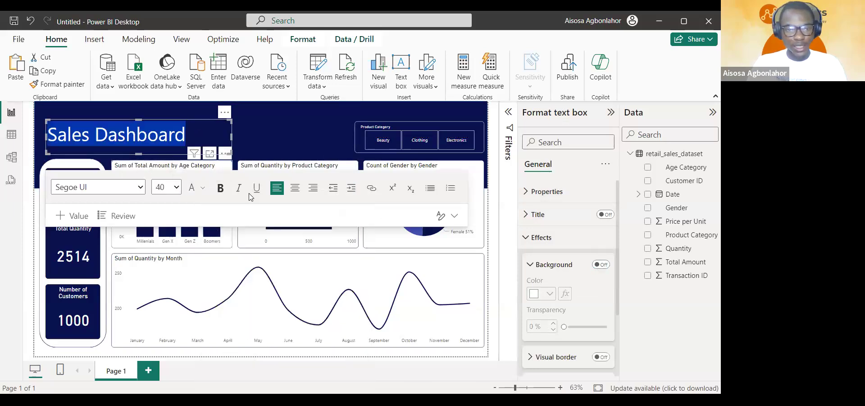
left_click(494, 167)
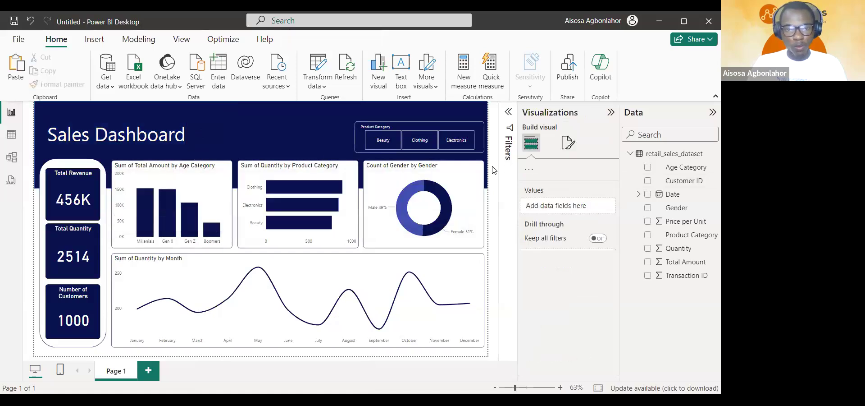
Collapse the Visualizations pane, the Data pane and the ribbon to give the finished report page more room.
left_click(610, 112)
left_click(712, 112)
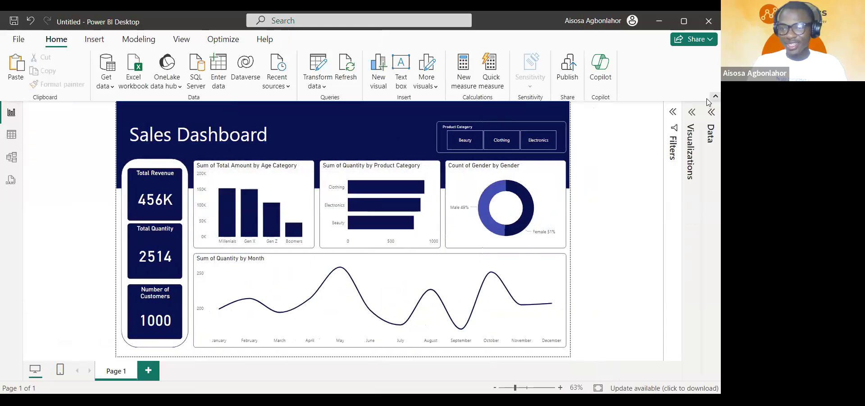
left_click(715, 96)
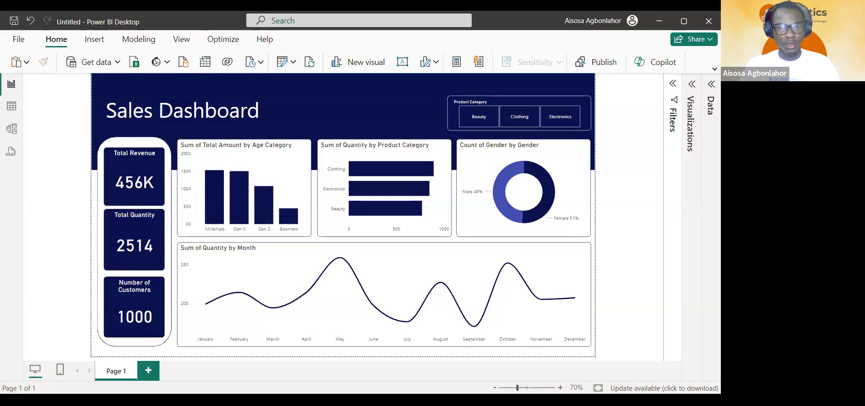
key("alt+Tab")
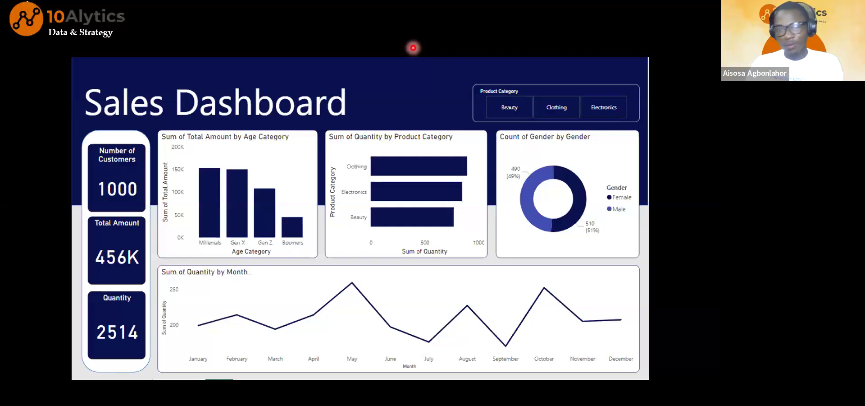
key("Right")
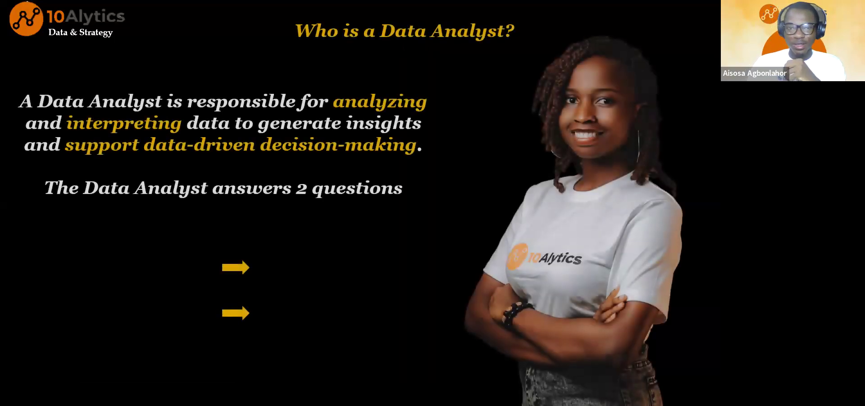